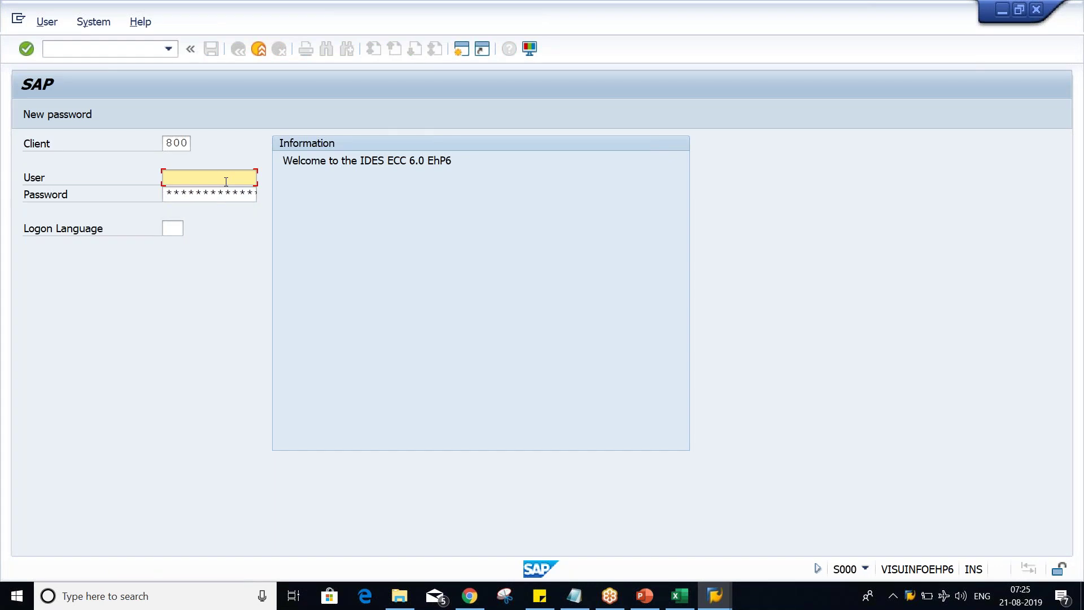
Log on to client 800 with the remembered user name and the account password
key(Down)
key(Down)
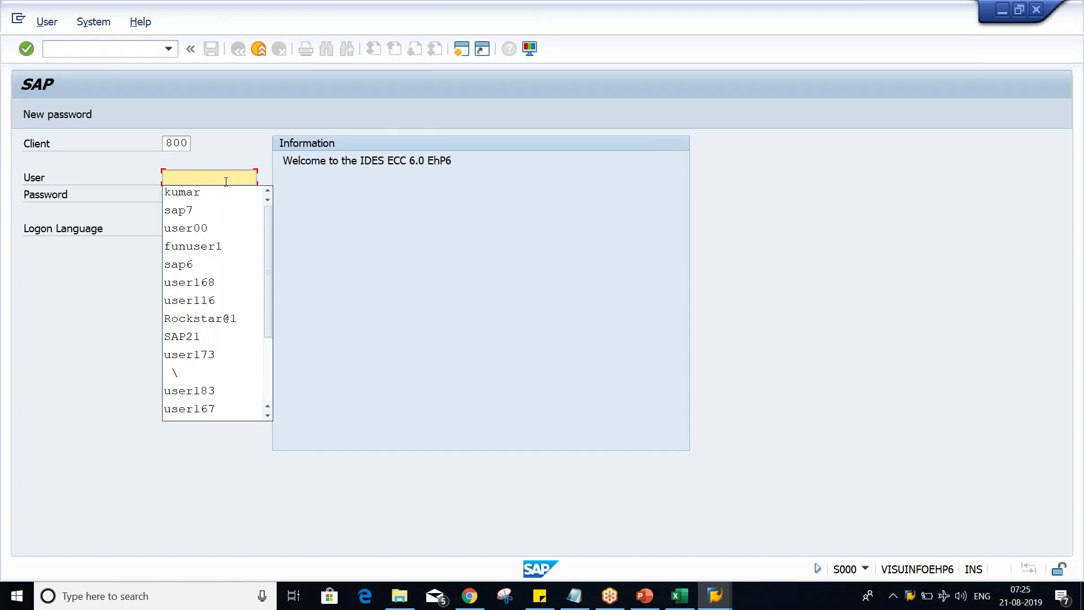
key(Return)
key(Tab)
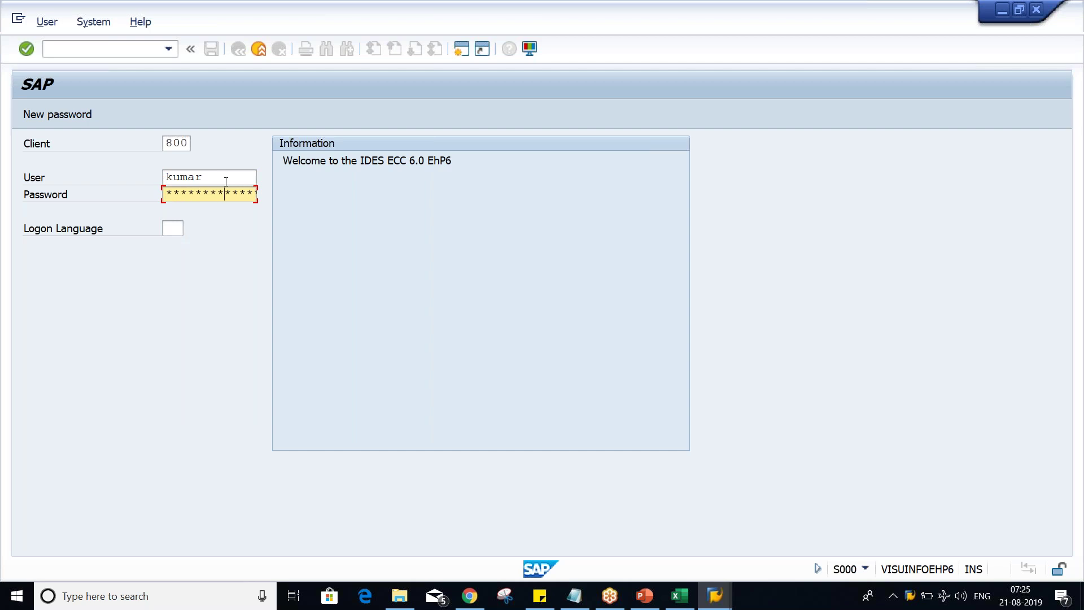
key(Return)
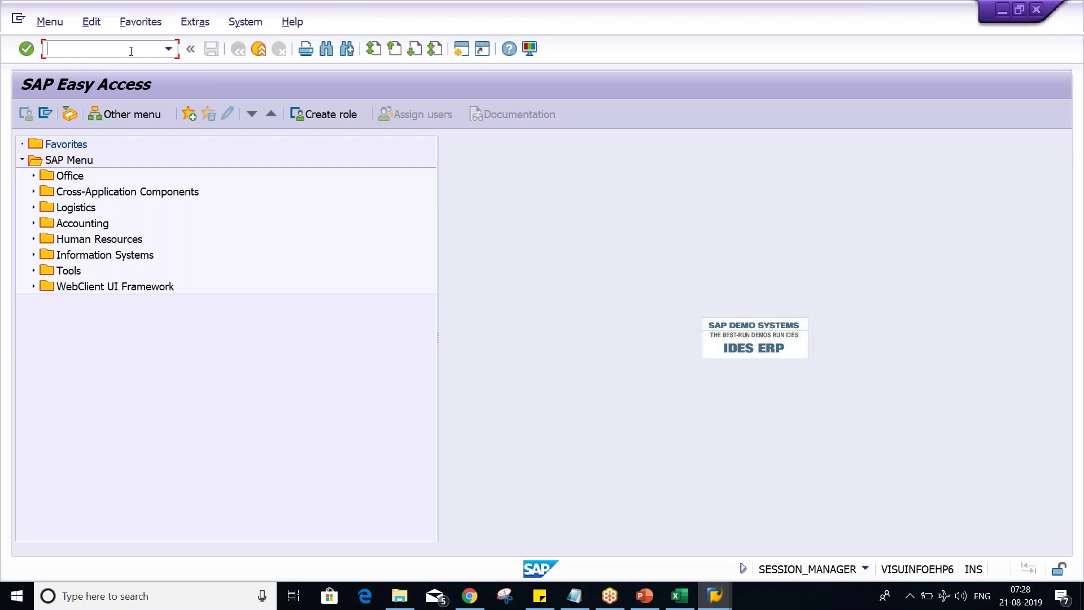
Check the Field Status Variant slide in PowerPoint for the transaction code and return to SAP Easy Access
key(alt+Tab)
key(alt+Tab)
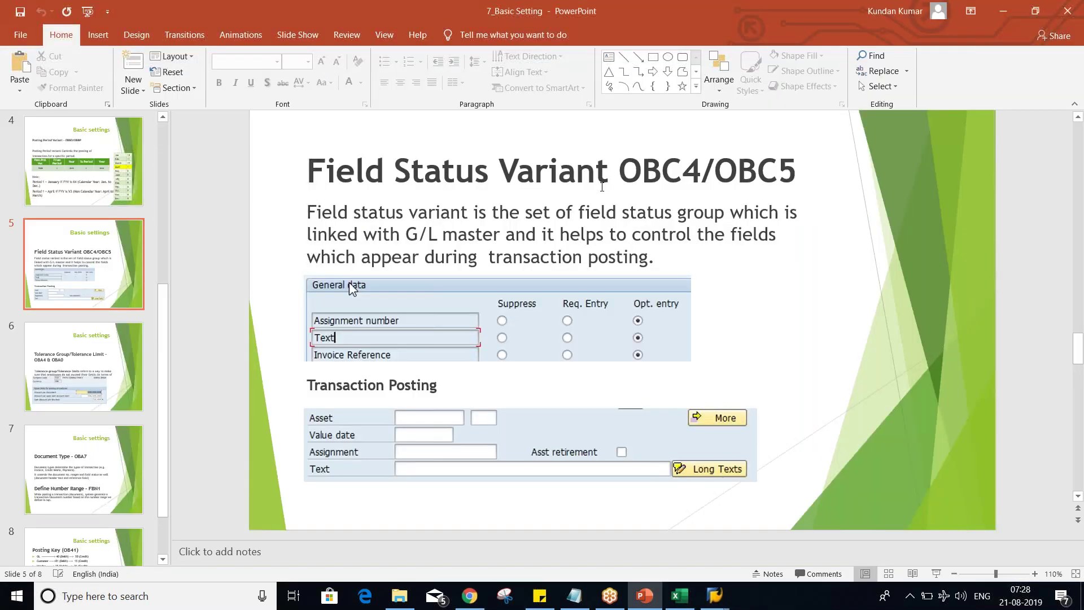
key(alt+Tab)
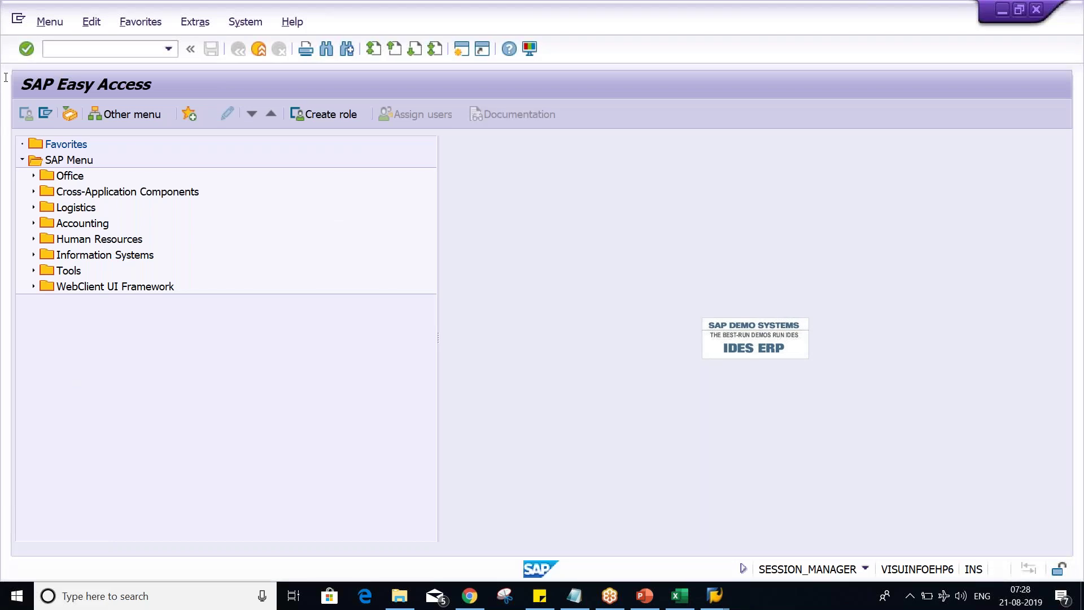
Try to run transaction OBC4, declining display-only access to the locked data
text(OBC4)
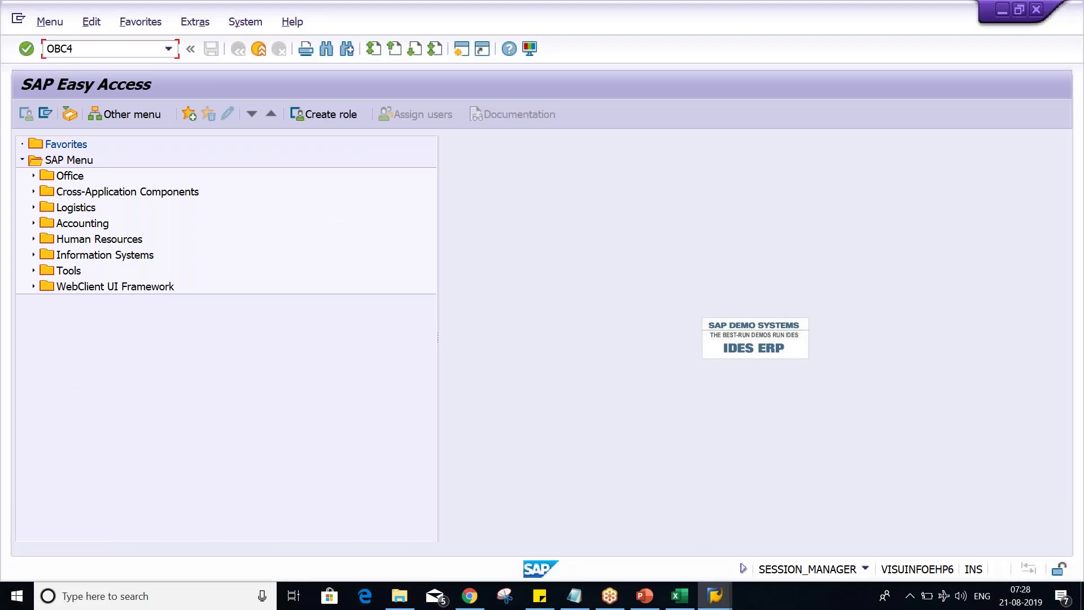
key(Return)
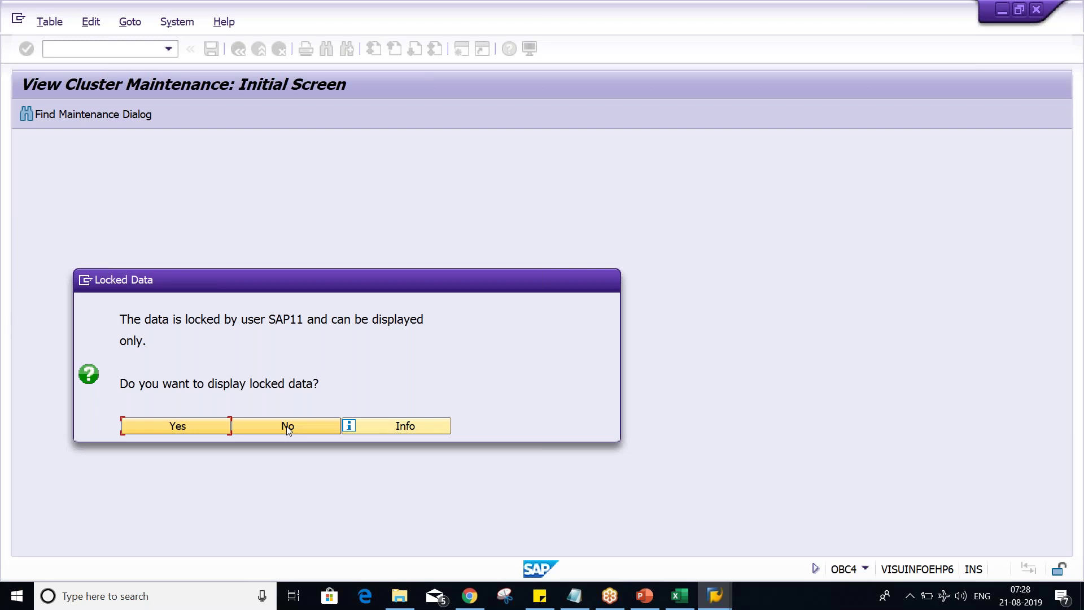
click(288, 426)
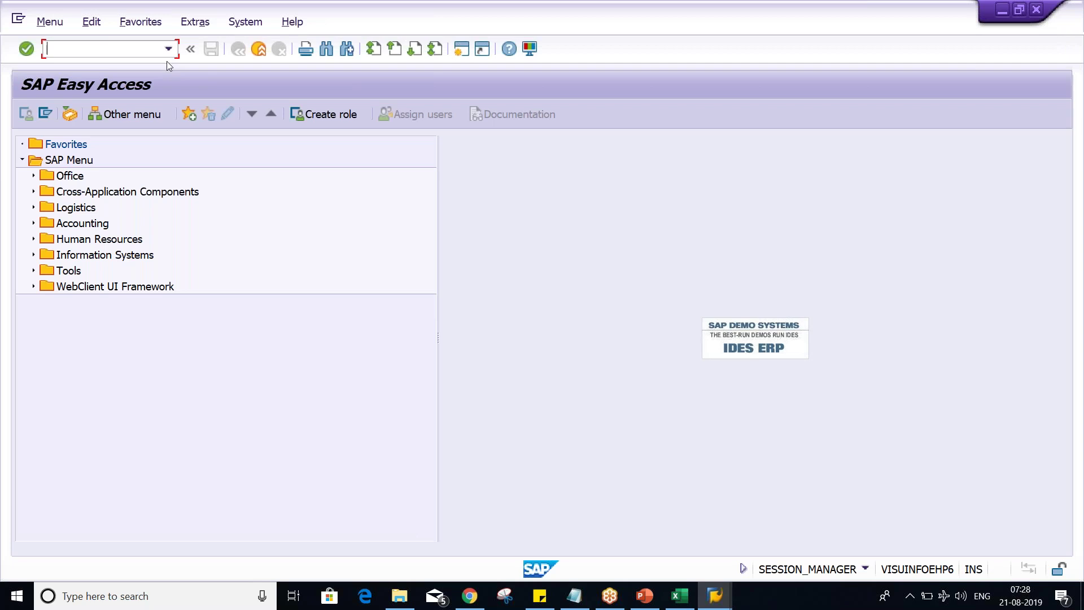
Run transaction OBC4 again to open the field status variants for maintenance
click(167, 53)
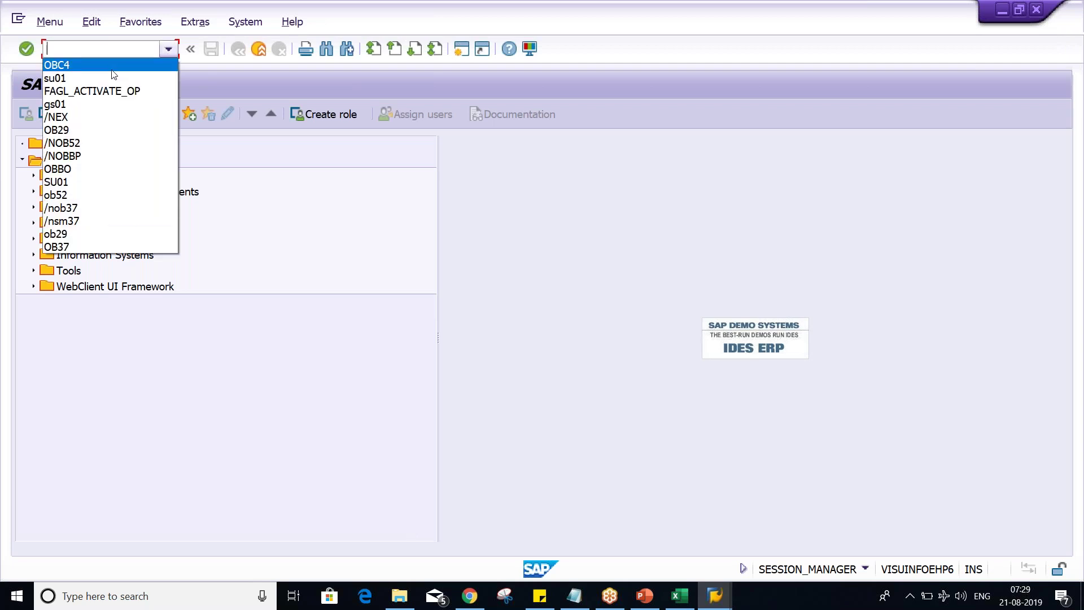
click(111, 69)
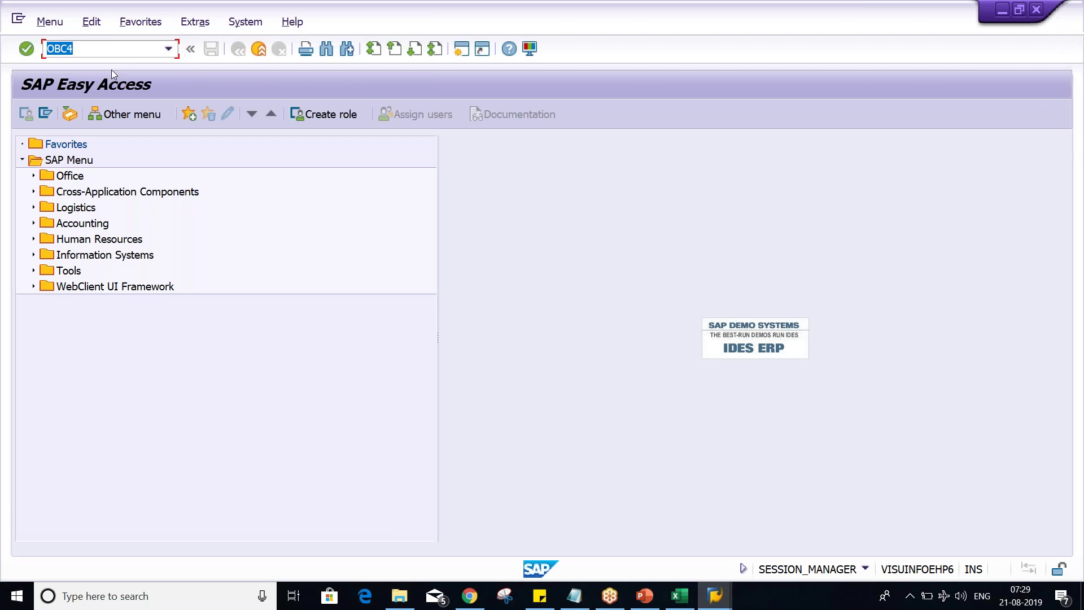
key(Return)
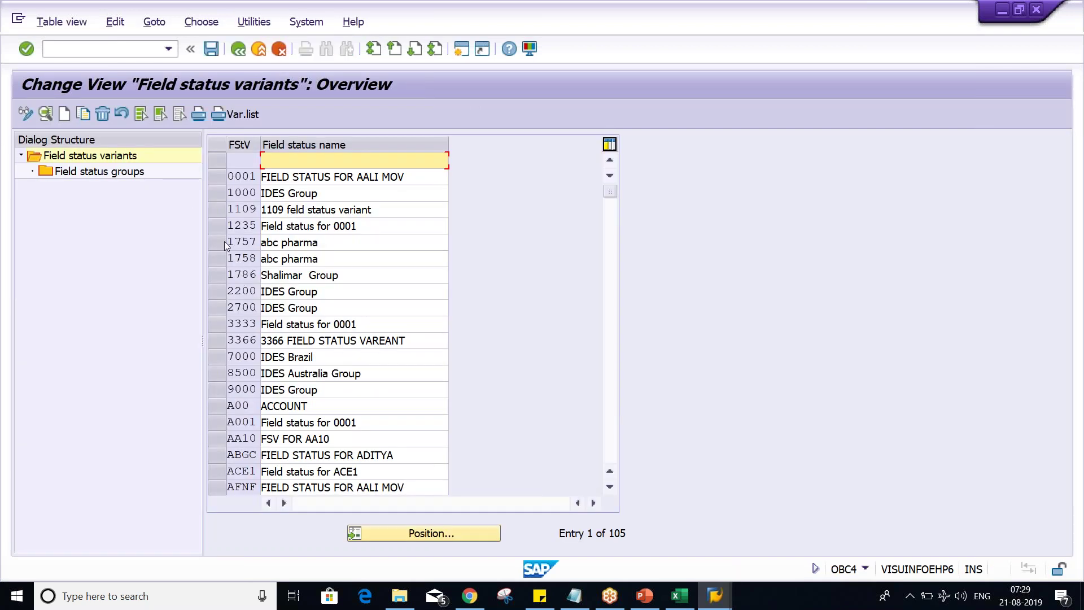
Select field status variant 1000 (IDES Group) and open it for copying
click(213, 181)
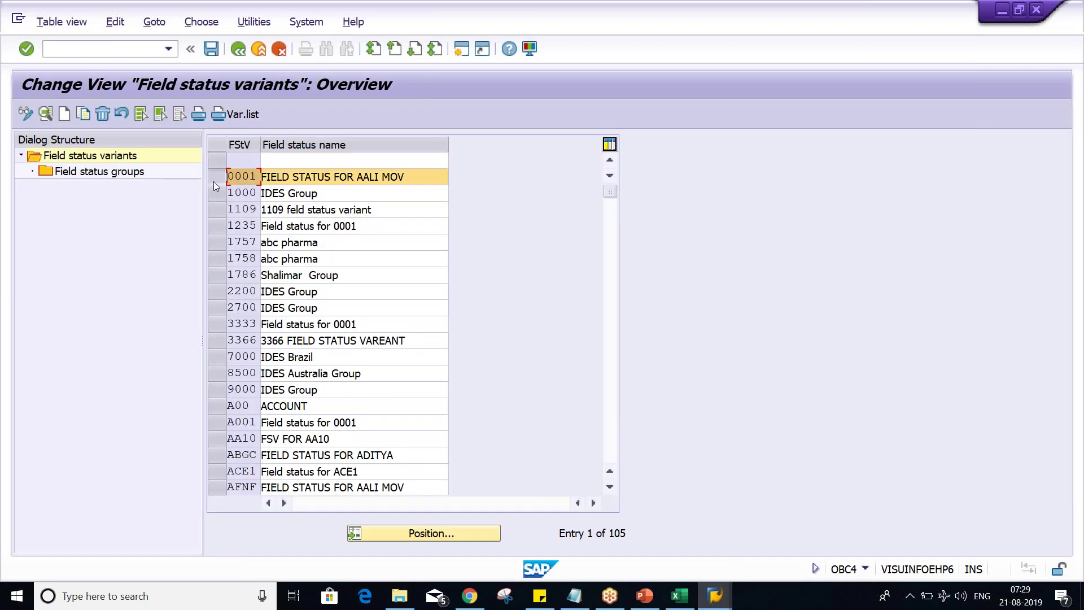
click(214, 186)
click(213, 178)
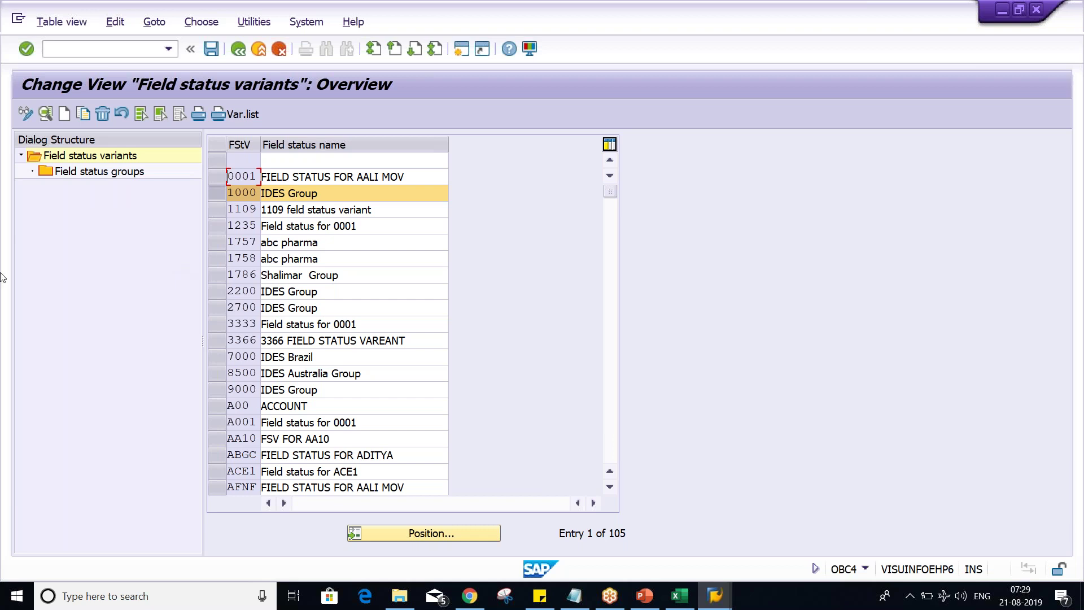
click(219, 194)
click(219, 194)
click(211, 197)
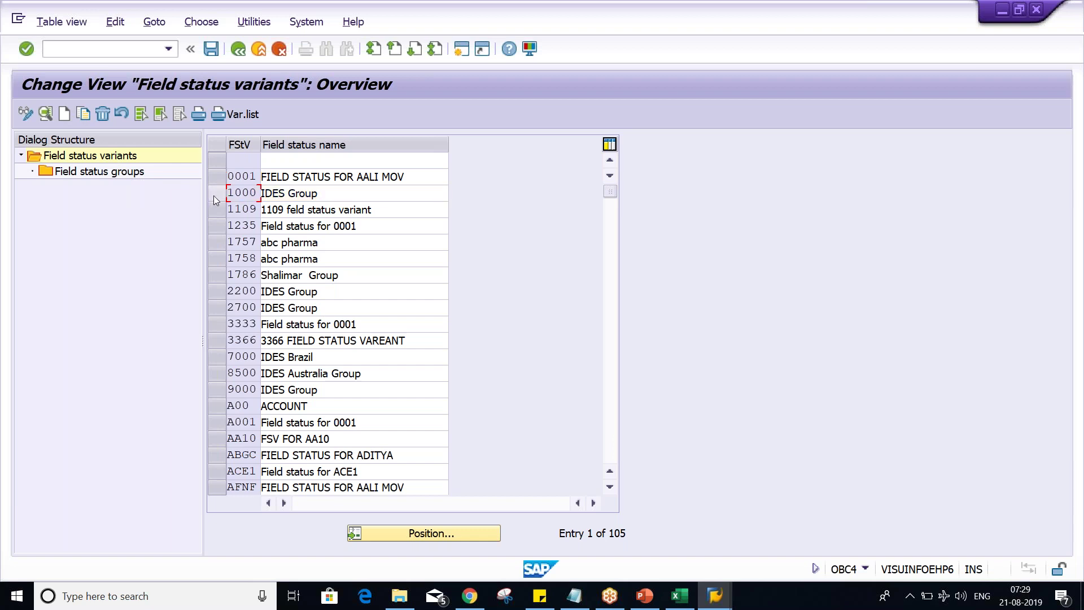
click(213, 195)
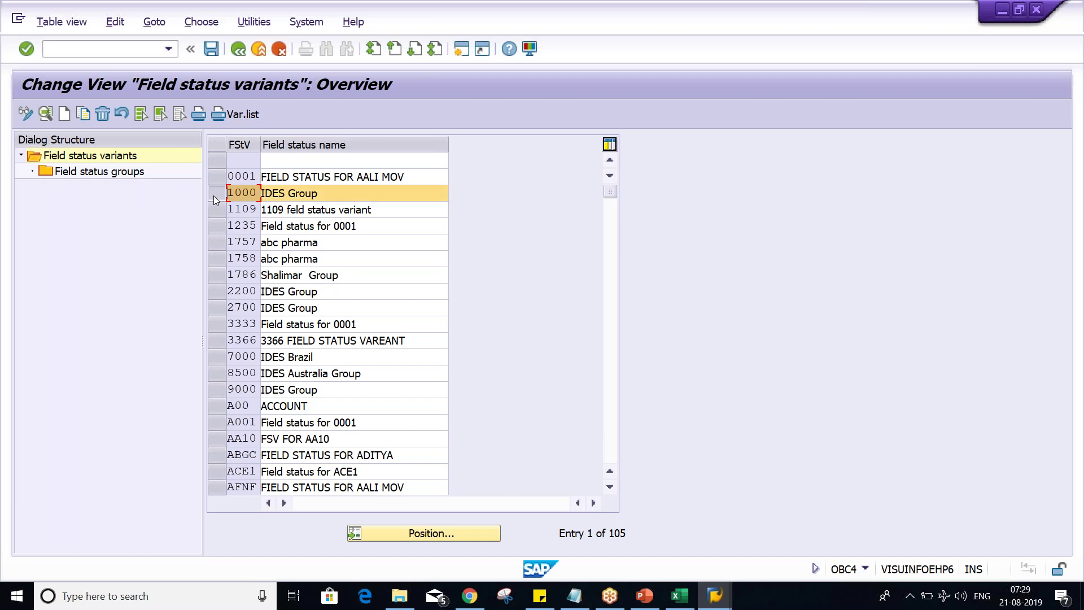
click(84, 114)
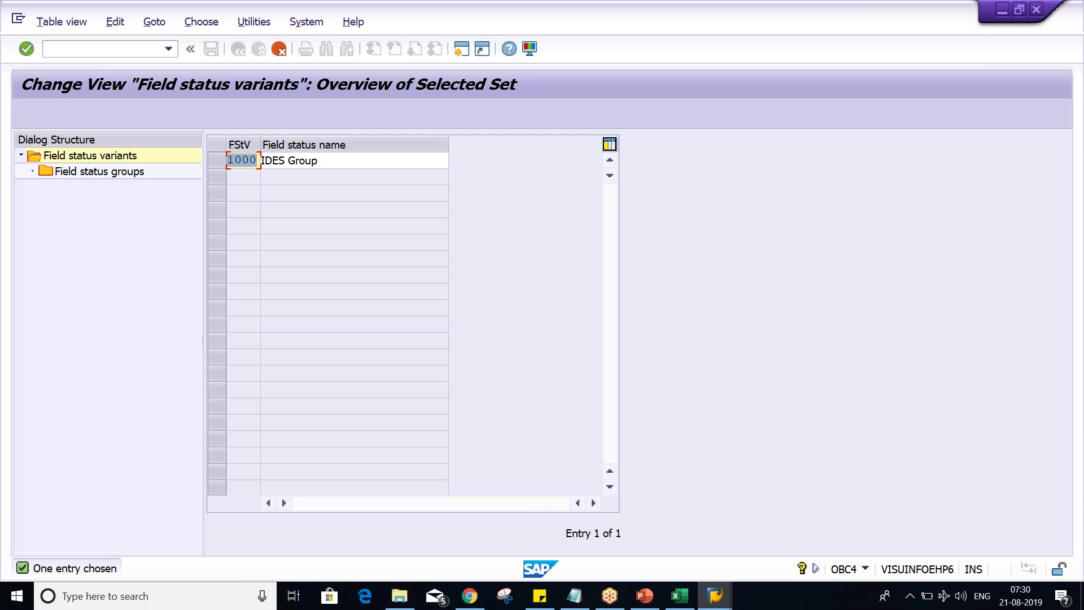
Copy the variant as TM02 named TATA MOTOR FSV with all dependent entries, and save it to the customizing request
text(TM02)
key(Tab)
key(BackSpace)
key(Down)
key(Return)
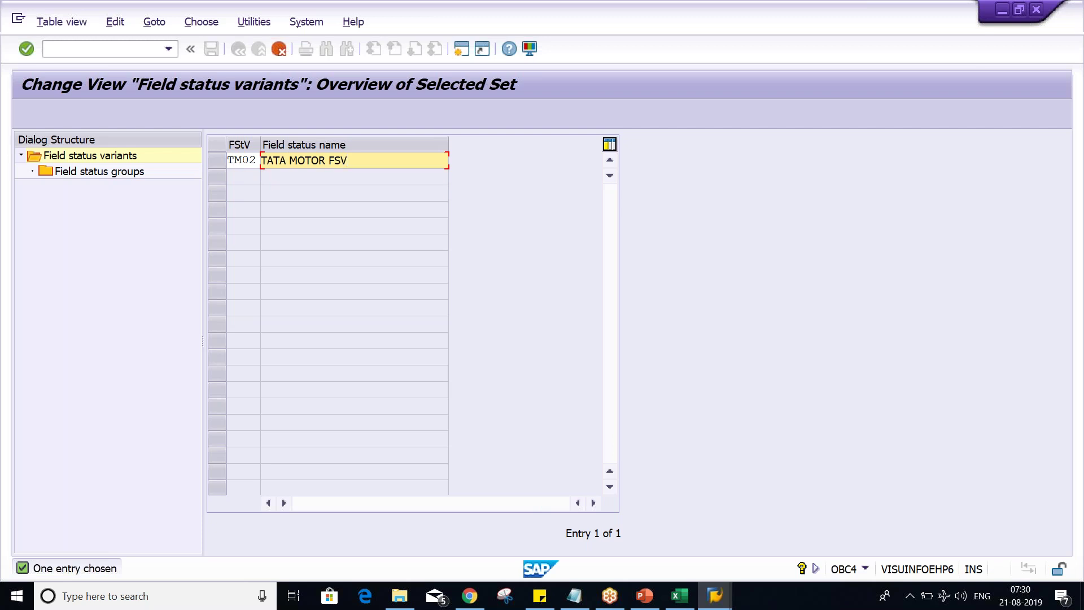
key(Return)
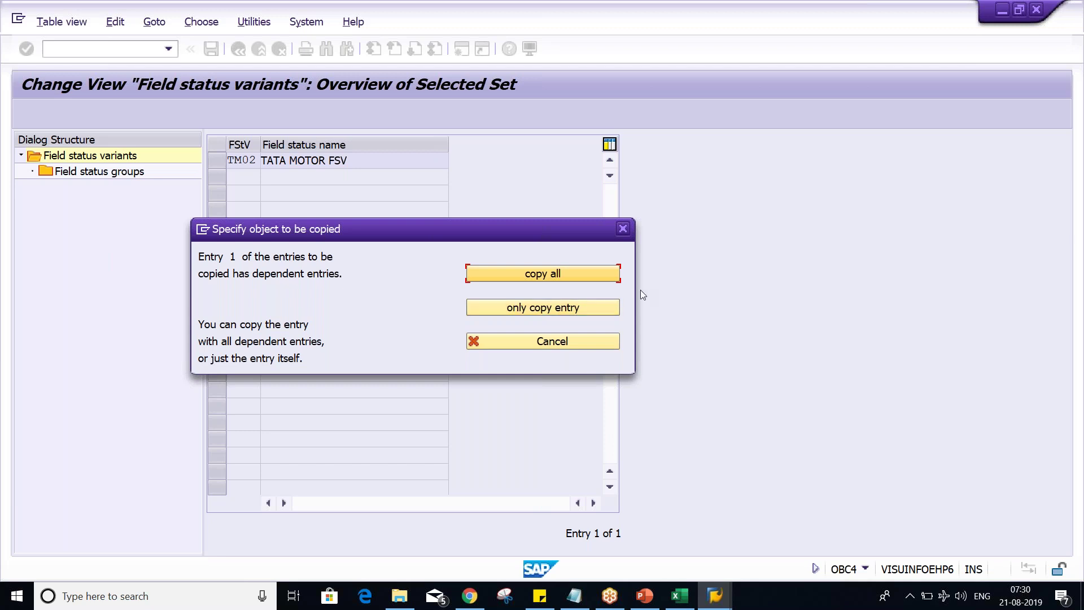
click(552, 276)
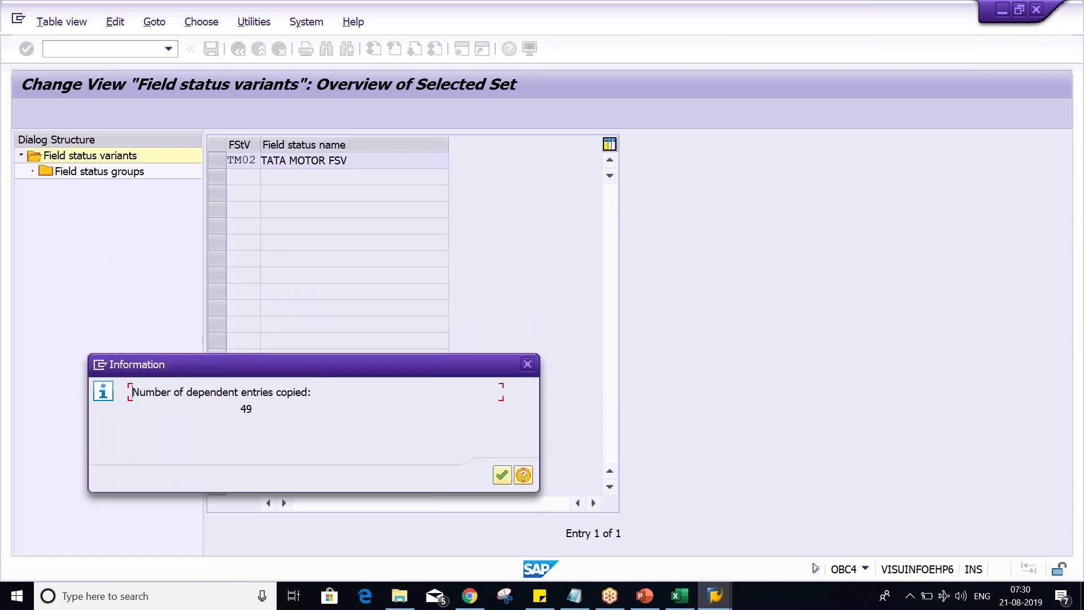
key(Return)
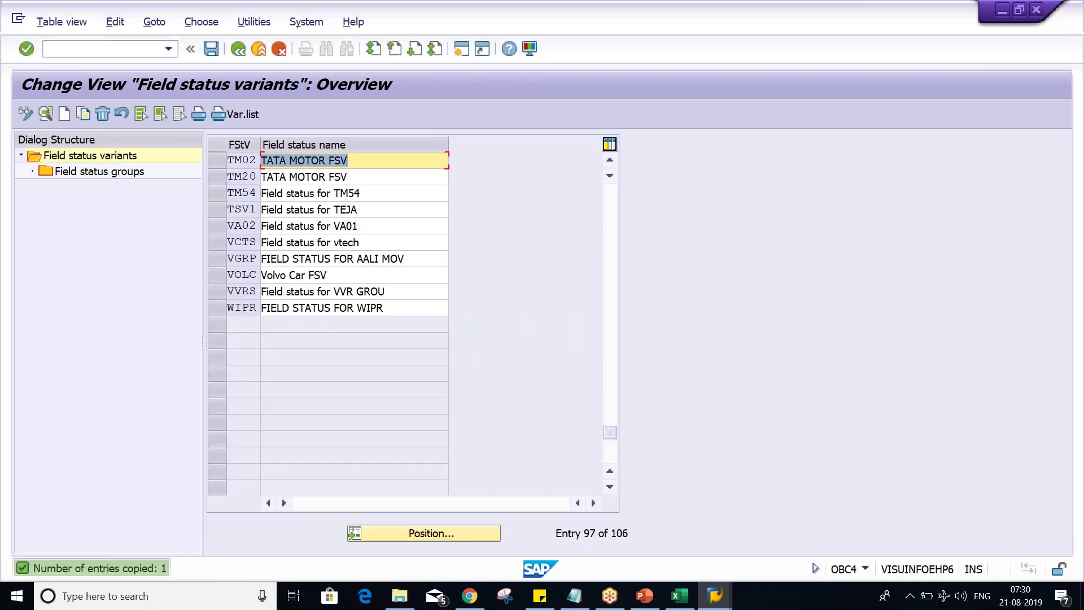
key(ctrl+s)
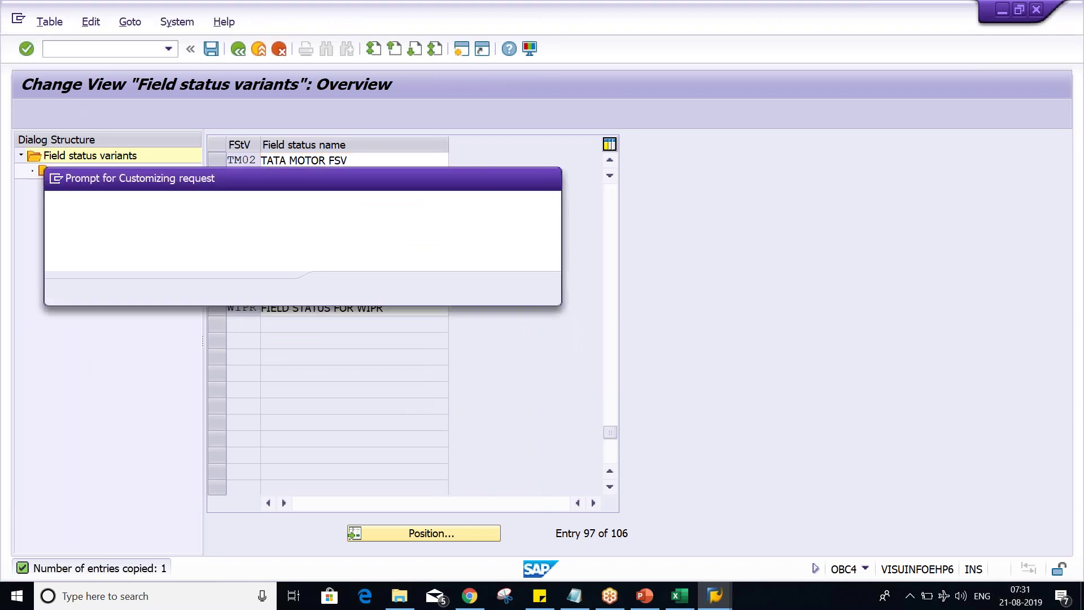
click(334, 290)
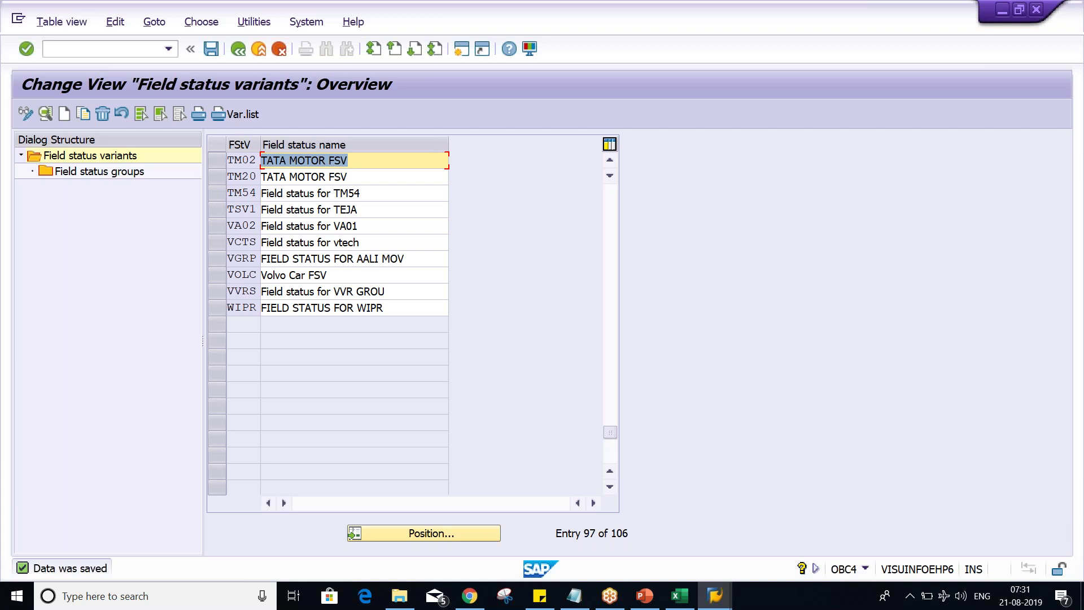
Open the field status groups of variant TM02 and look through the whole list
click(217, 162)
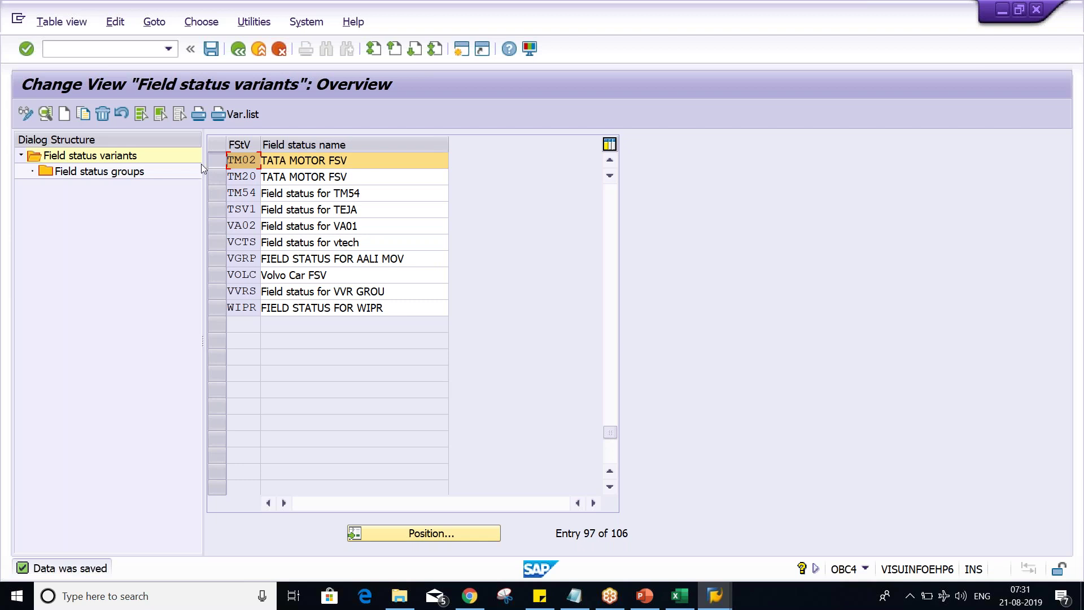
double_click(87, 173)
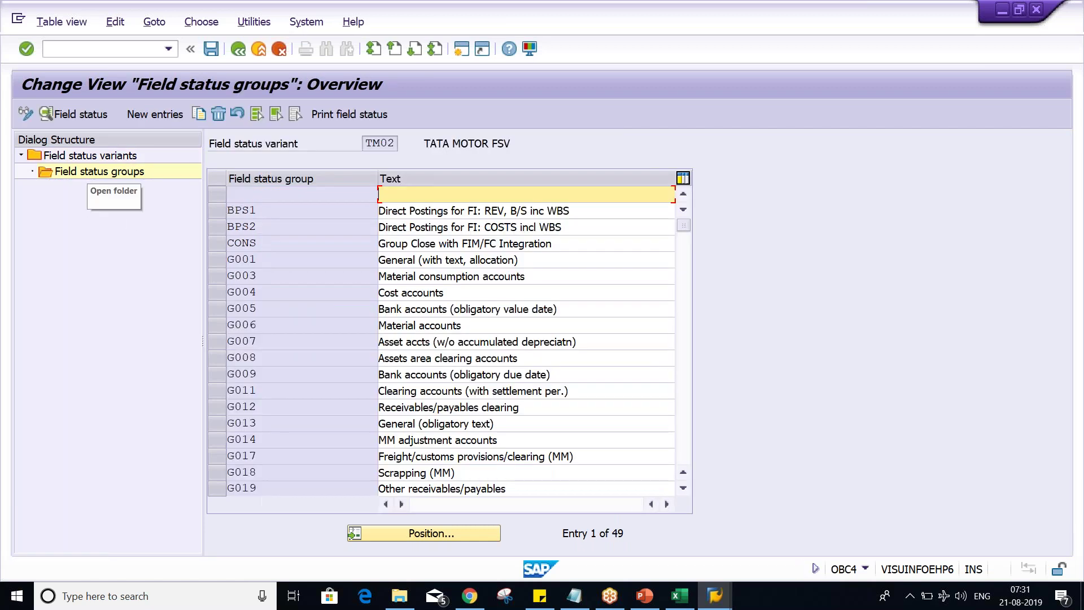
scroll(338, 312, down, 4)
scroll(338, 311, down, 7)
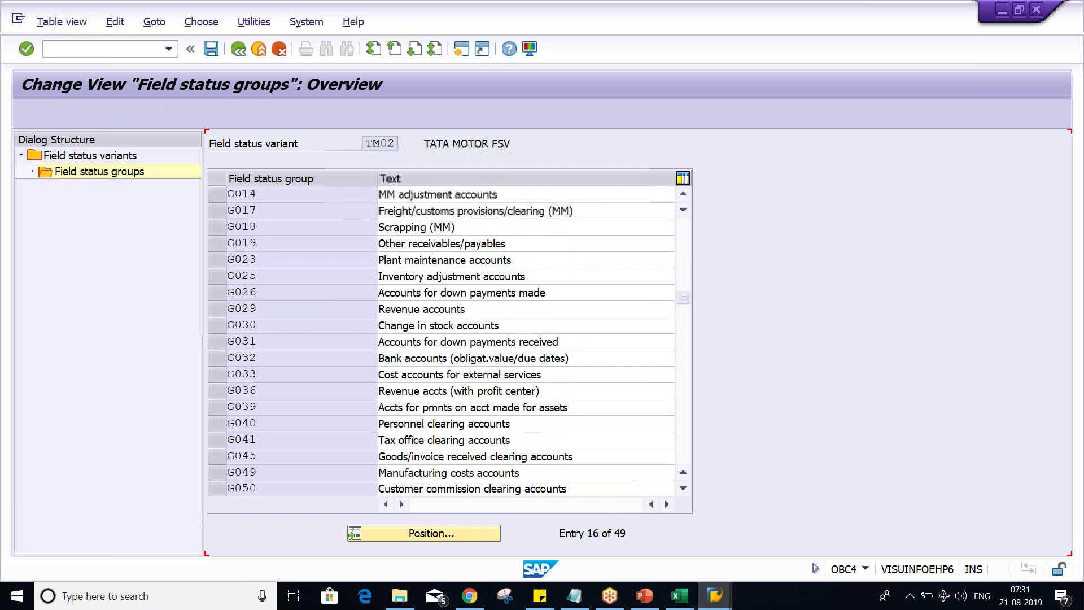
scroll(334, 339, down, 2)
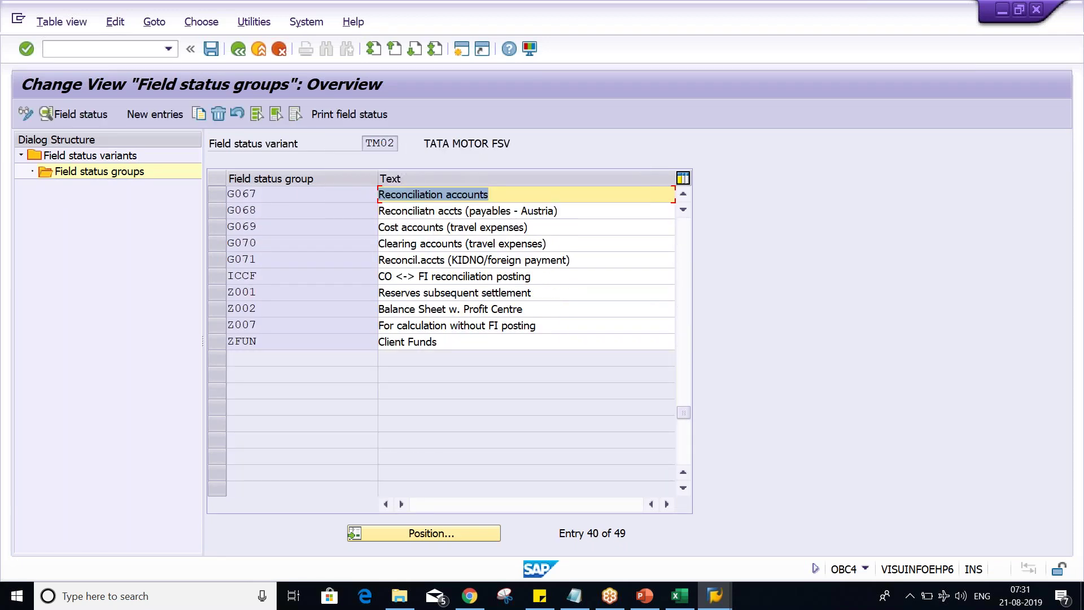
scroll(334, 339, up, 3)
scroll(449, 339, up, 5)
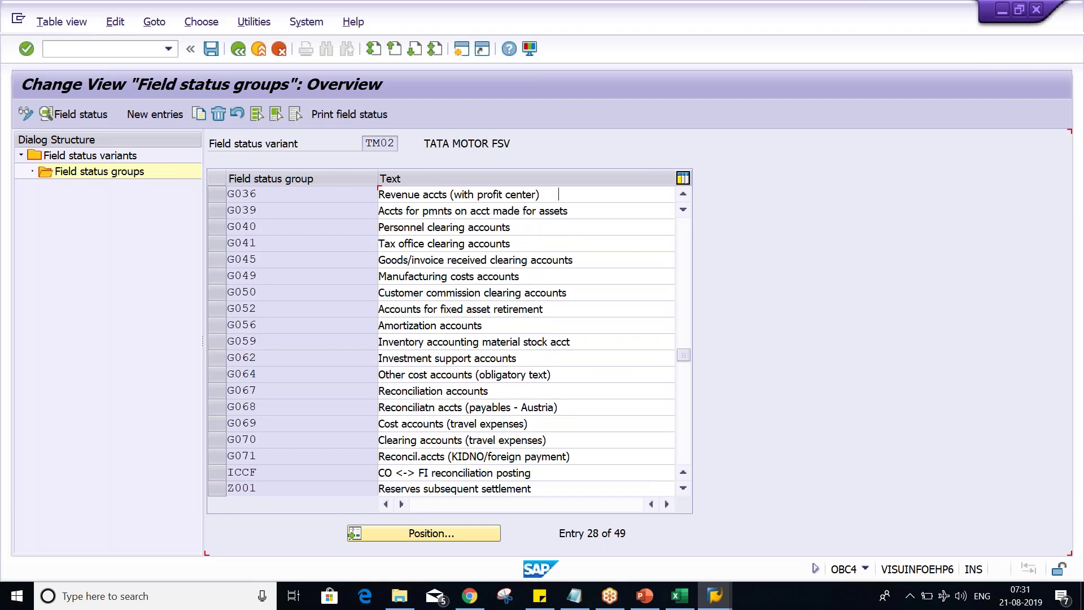
scroll(448, 338, up, 5)
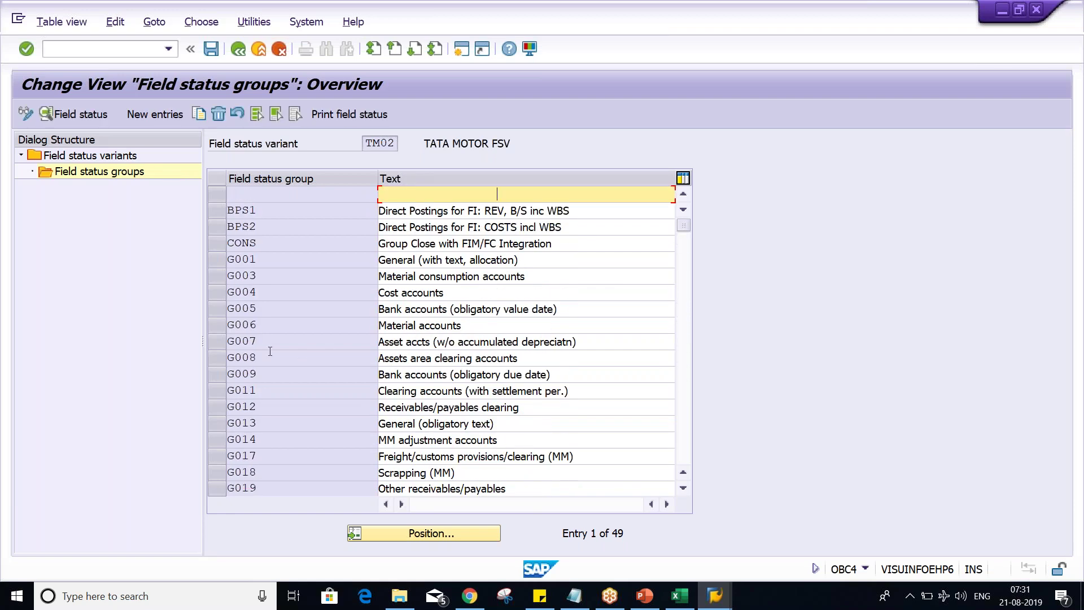
Open the General data field settings of field status group G001 in variant TM02
click(217, 258)
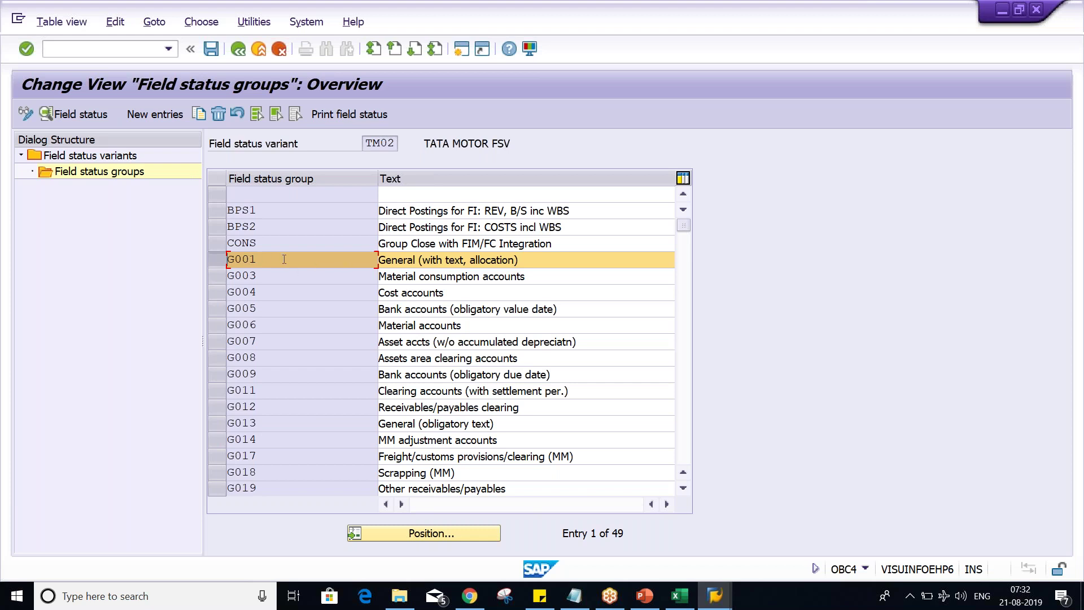
double_click(303, 265)
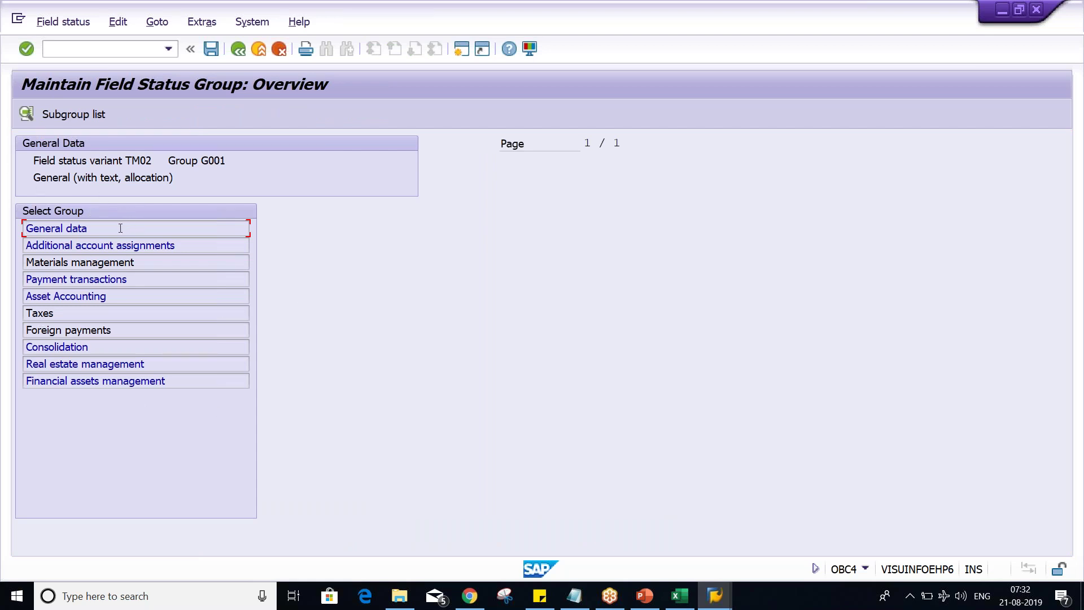
double_click(57, 229)
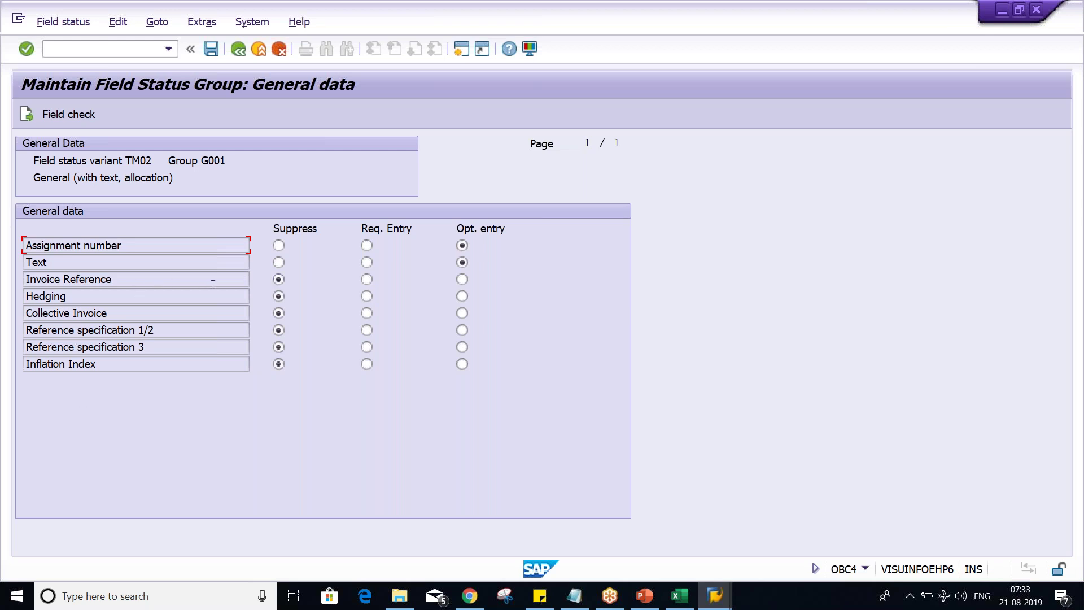
Try Invoice Reference as an optional entry, return it to Suppress, and save field status group G001
click(462, 279)
click(278, 279)
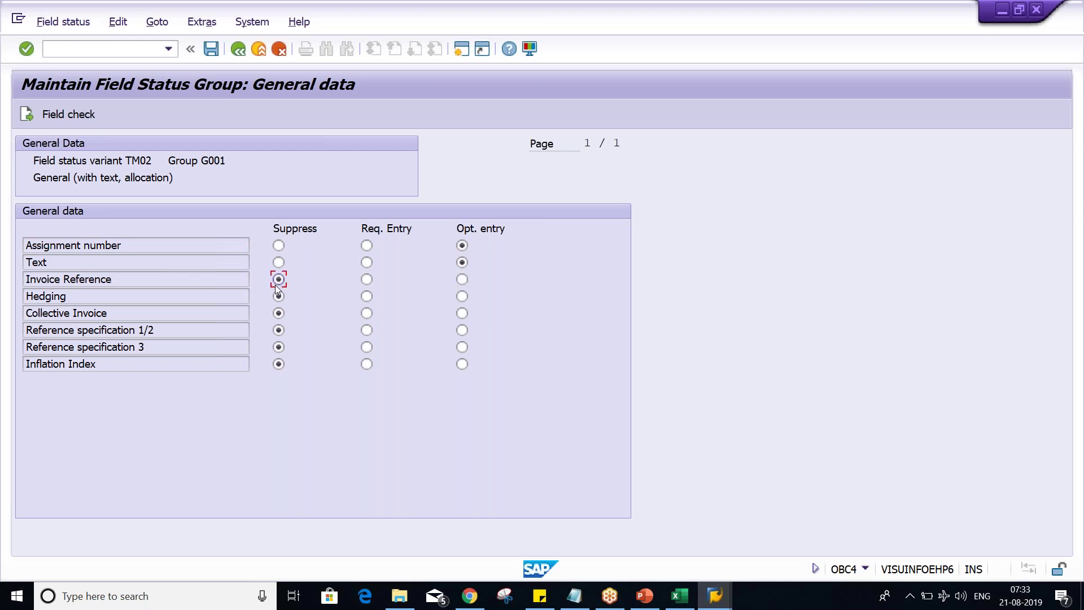
click(213, 49)
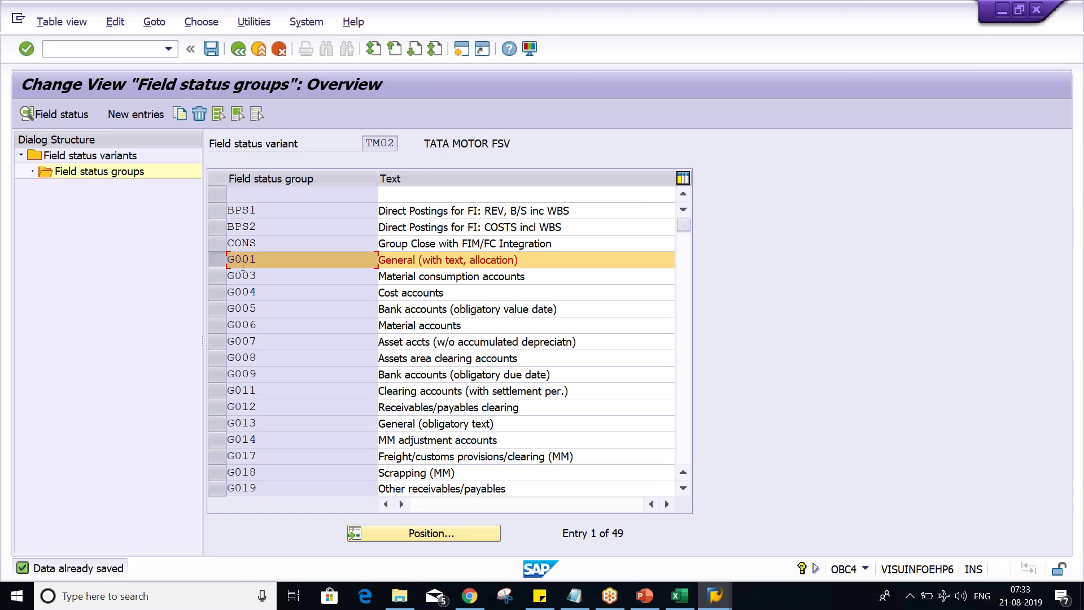
Reopen the General data field settings of field status group G001
double_click(315, 261)
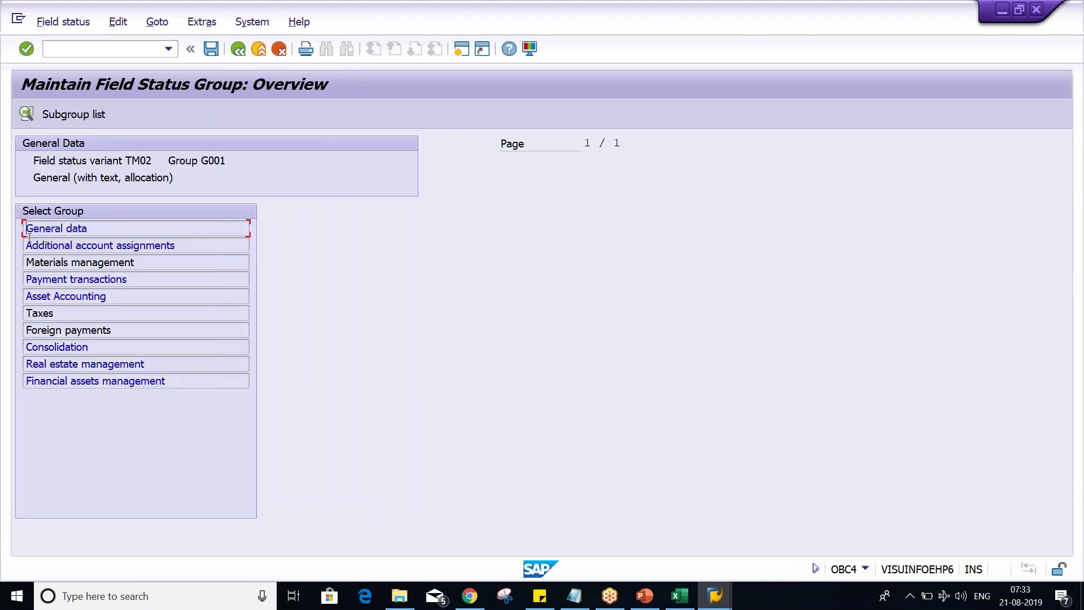
double_click(60, 227)
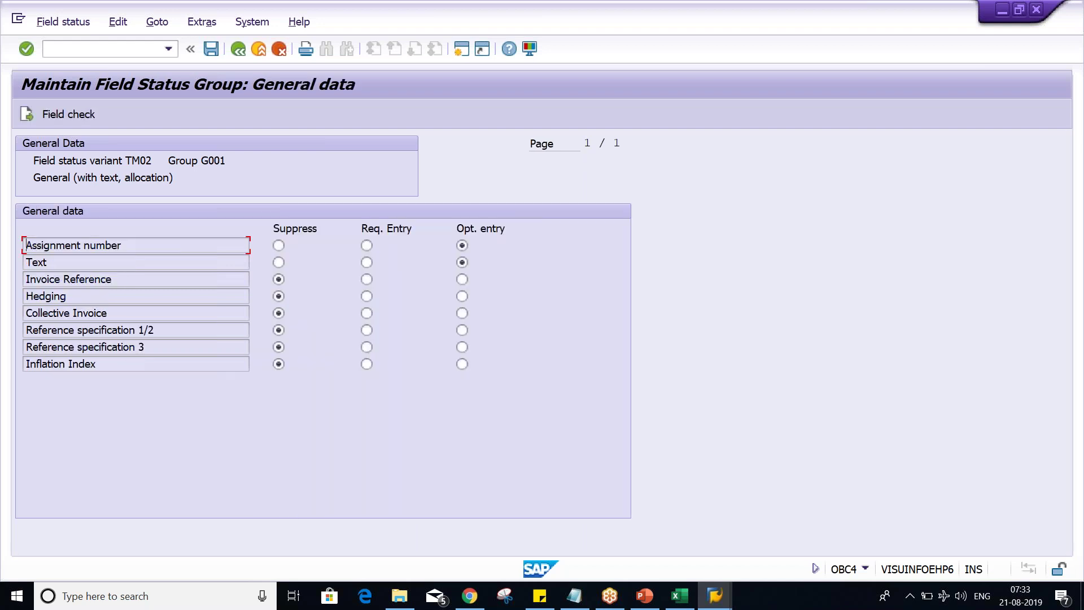
Return to the field status groups of variant TM02 and look through the list
click(238, 53)
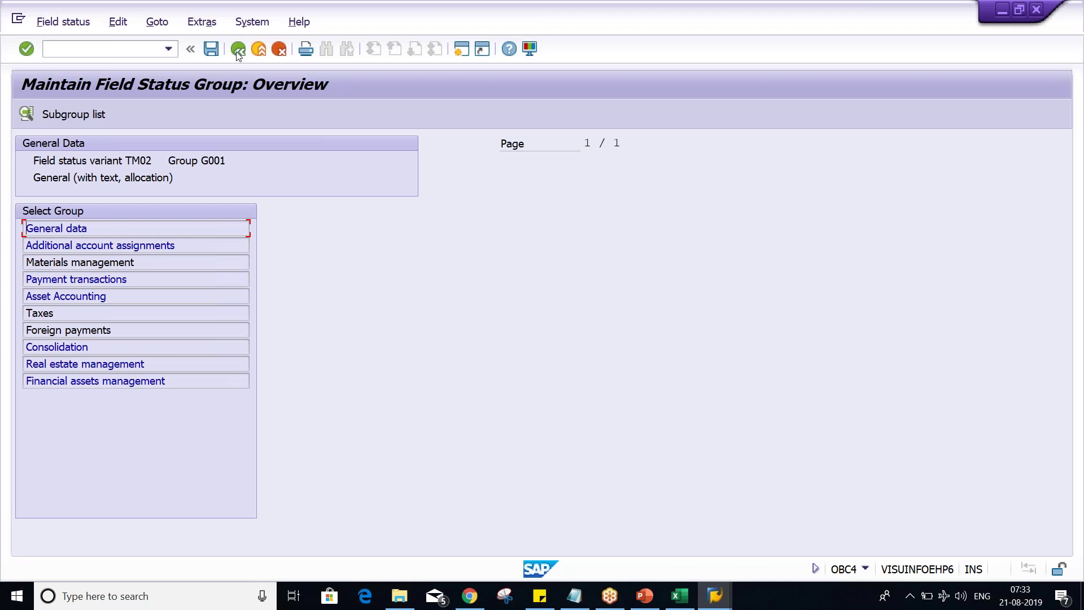
click(239, 53)
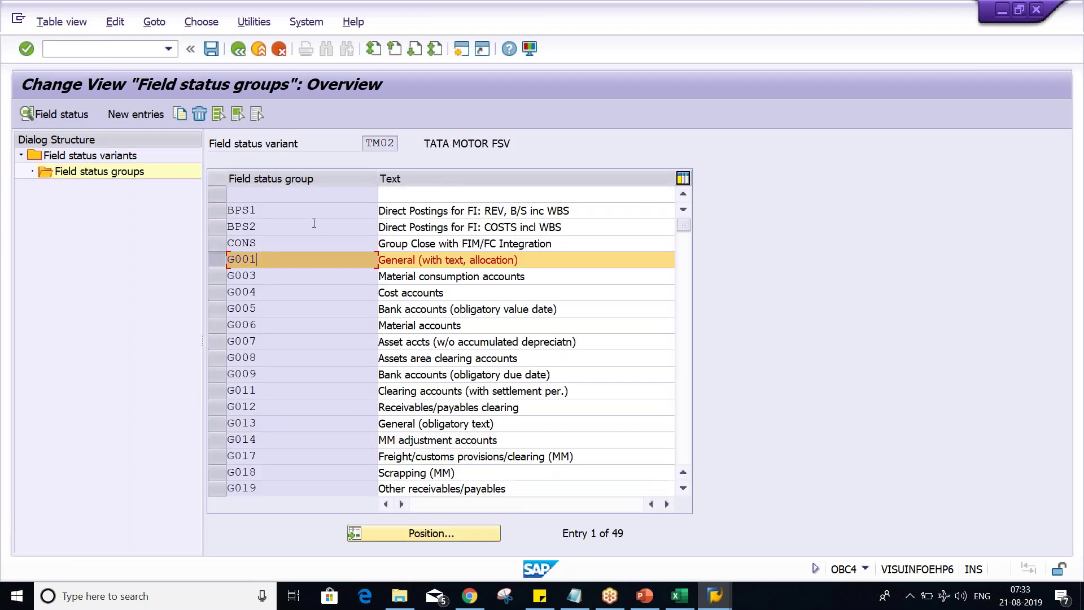
scroll(337, 338, down, 3)
scroll(449, 342, down, 1)
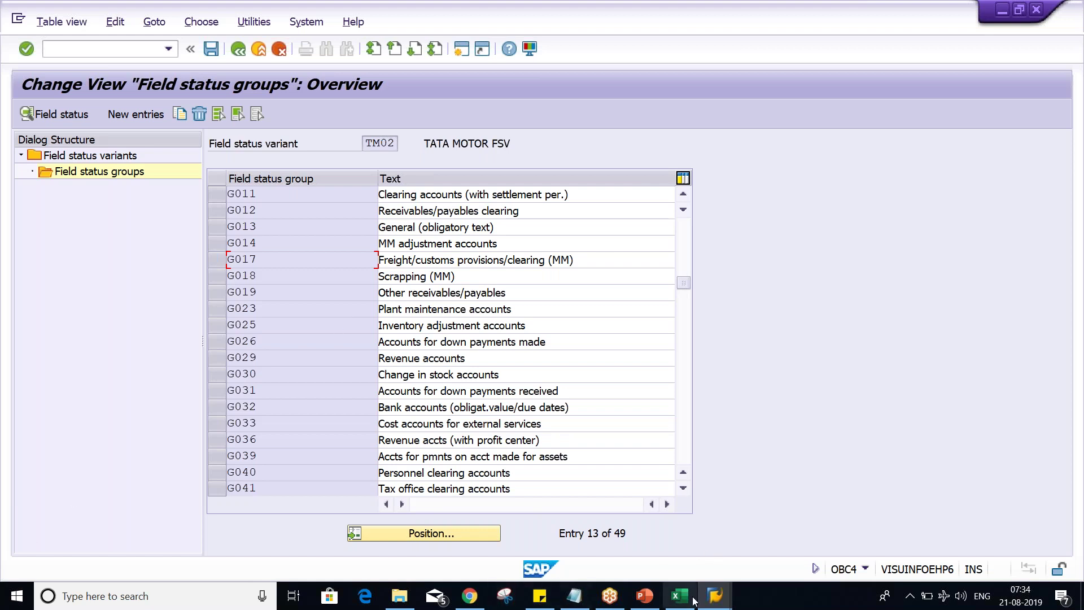
Switch to the Class workbook in Excel and enter RENT ACT in G4 and 1005 in H4 on Sheet3
mouse_move(693, 600)
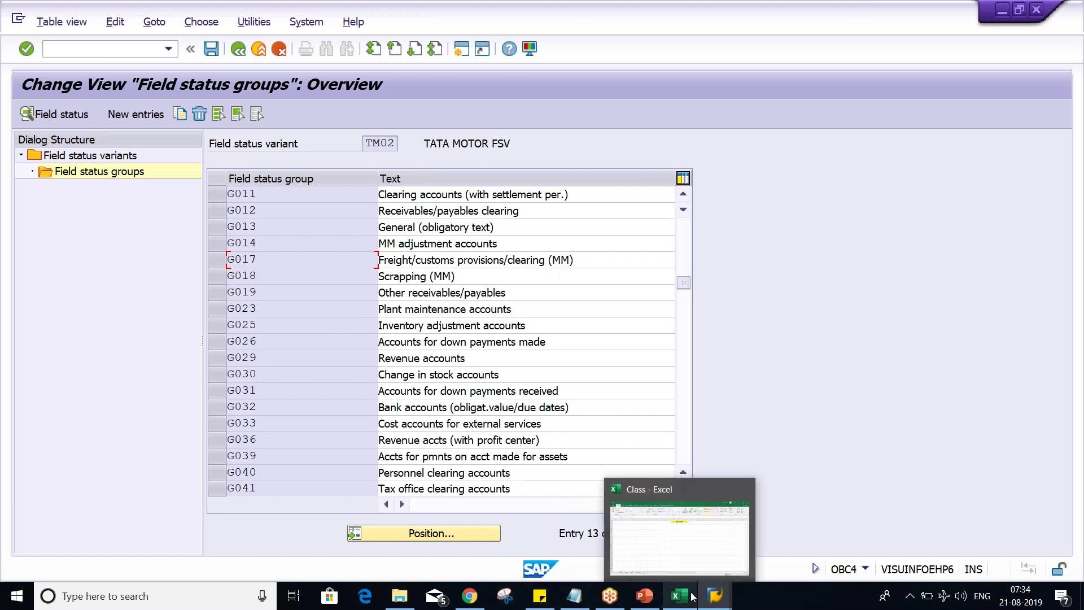
click(702, 554)
click(348, 216)
click(369, 200)
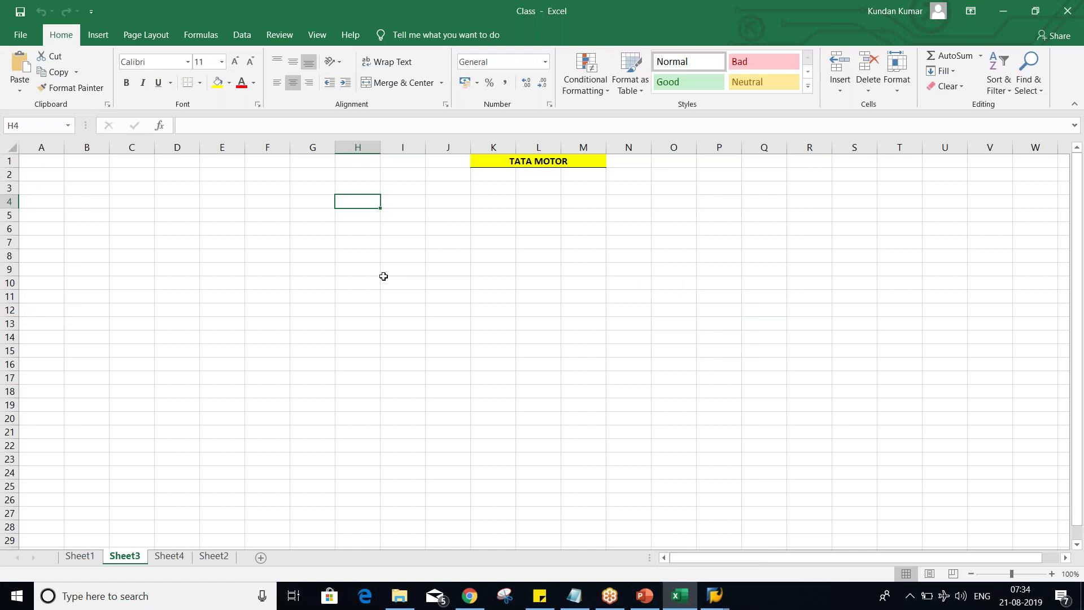
text(1005)
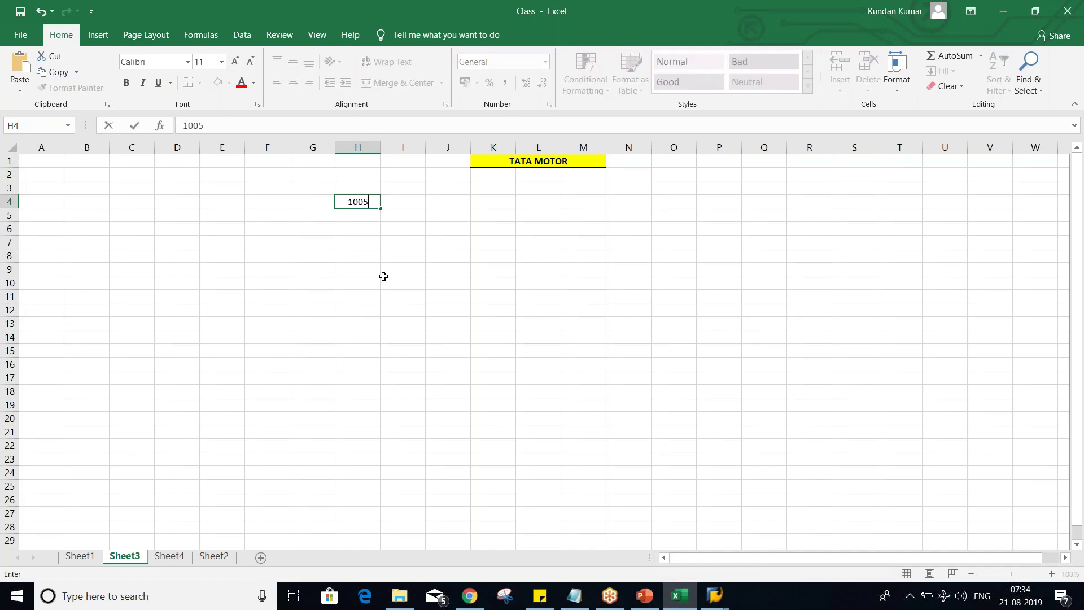
key(Return)
click(310, 199)
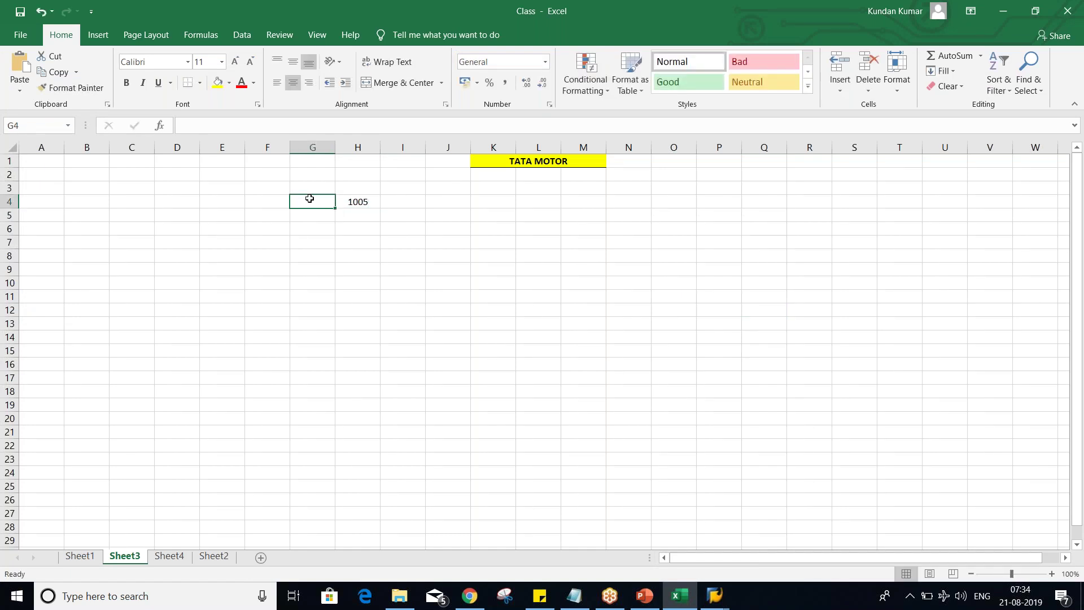
text(RENT ACT)
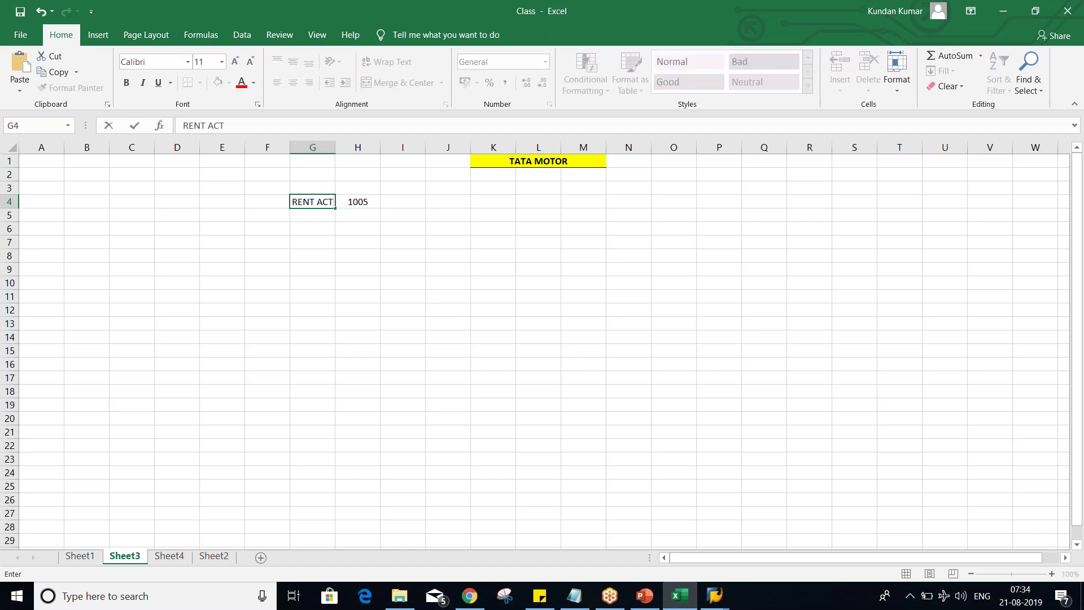
key(Tab)
key(Tab)
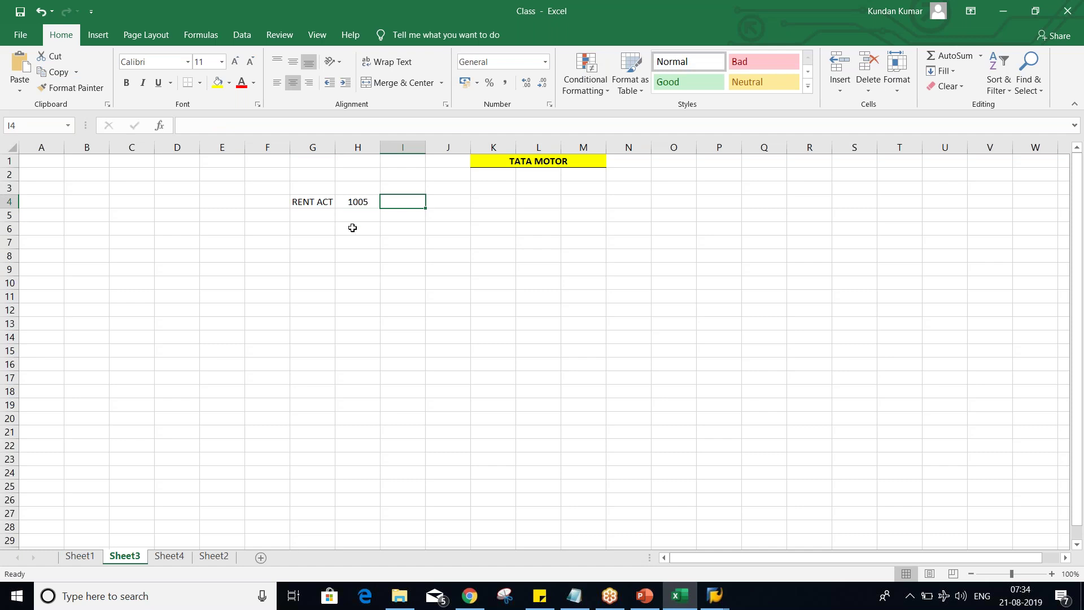
Assign field status group G001 to the rent account by entering it in cell I4
click(364, 201)
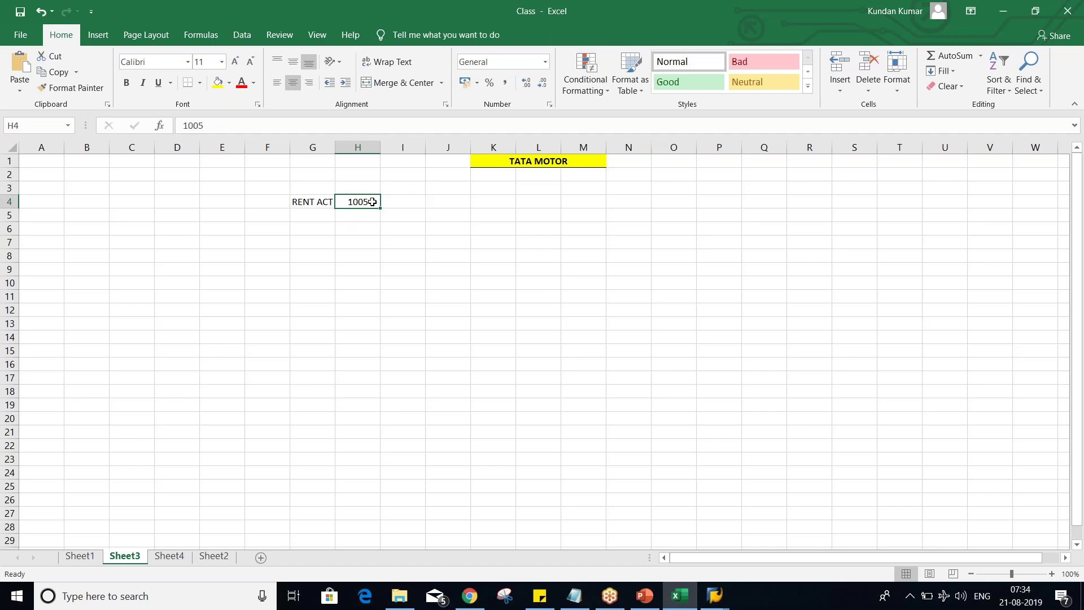
click(408, 201)
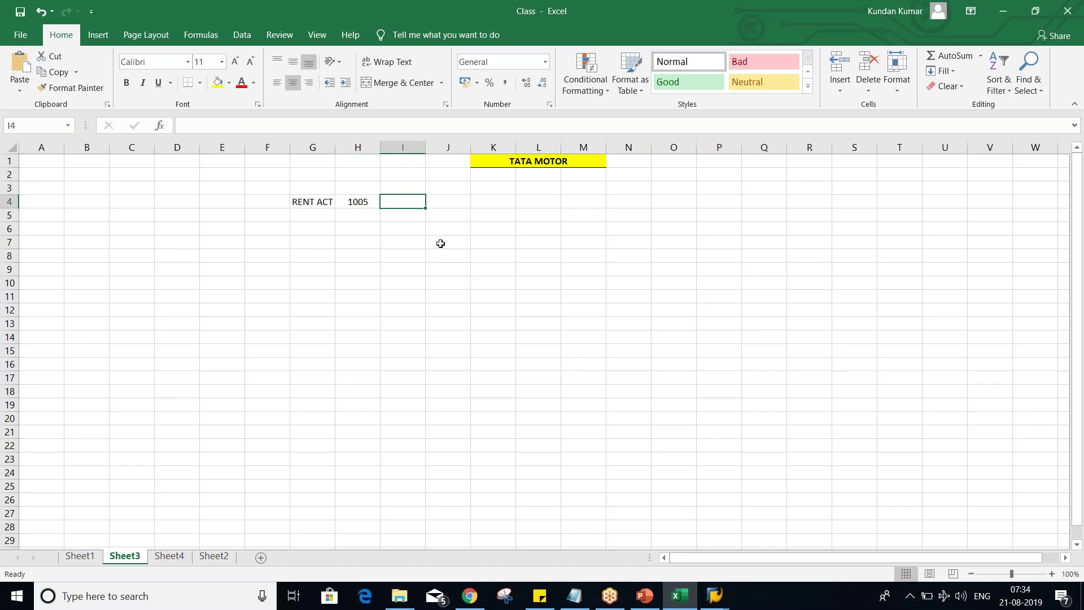
text(G001)
key(Return)
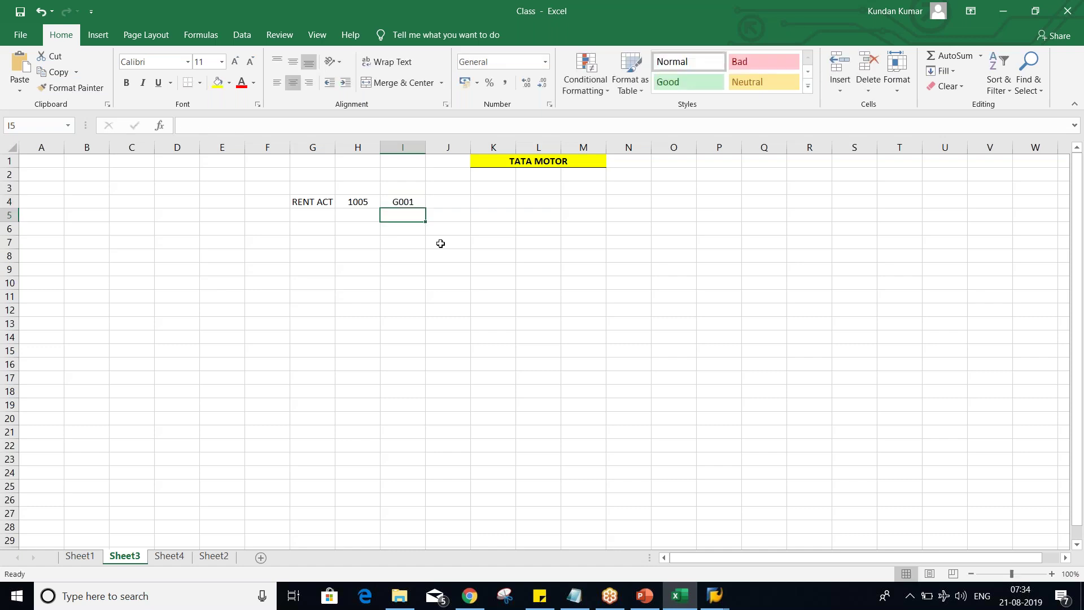
Compare the rent account's row in Excel with group G001 in the SAP list of field status groups
key(alt+Tab)
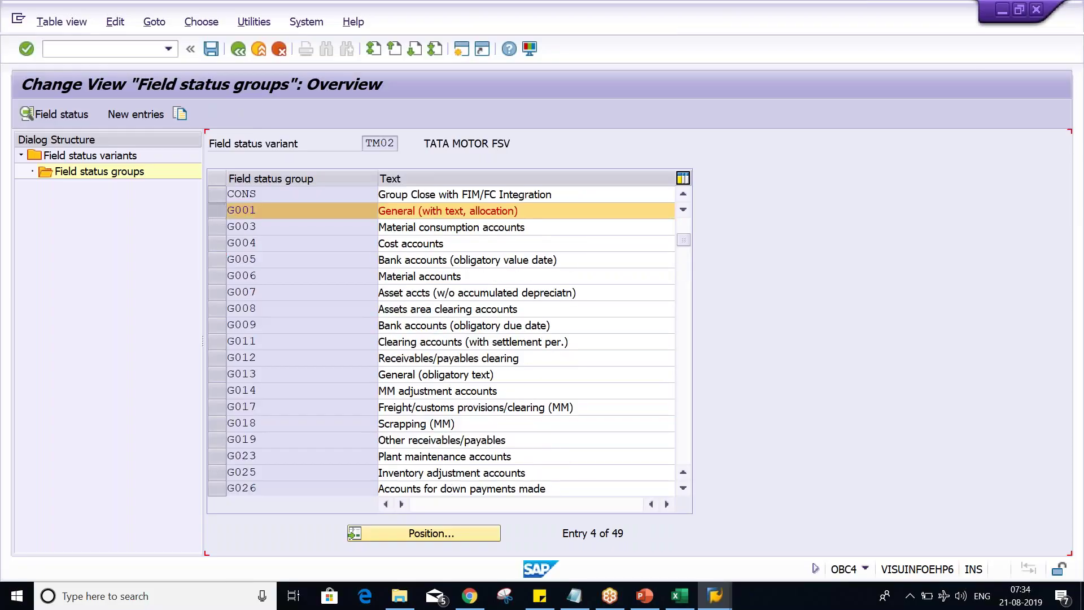
scroll(249, 270, up, 1)
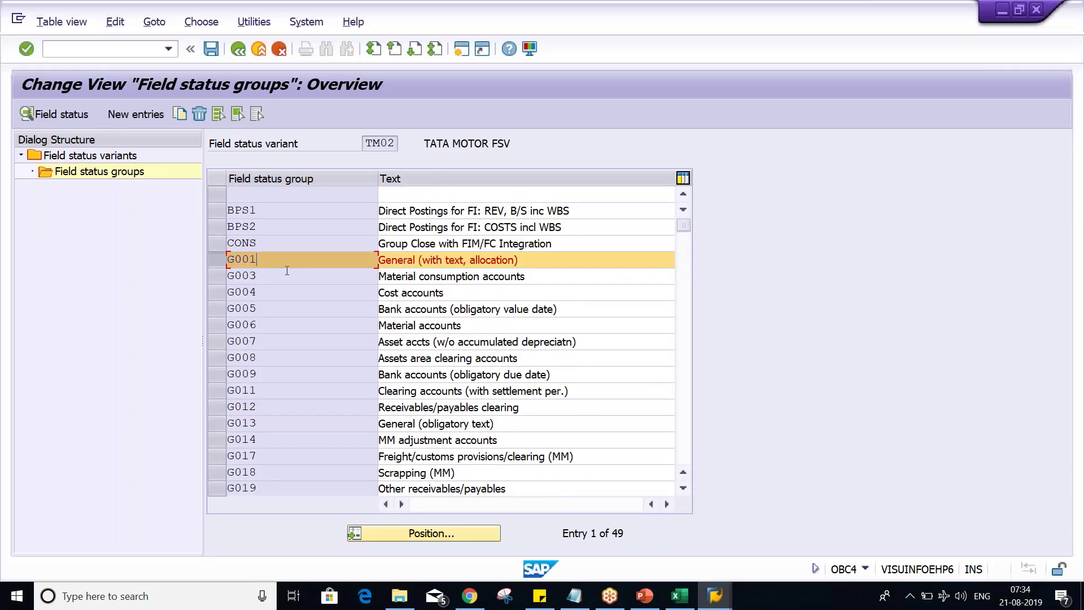
key(alt+Tab)
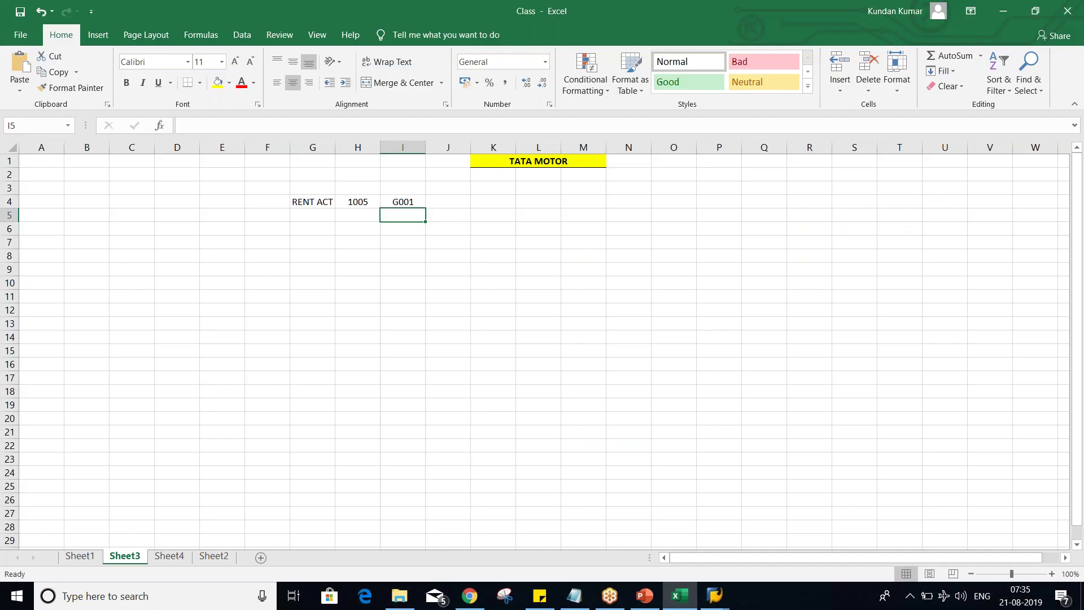
click(388, 200)
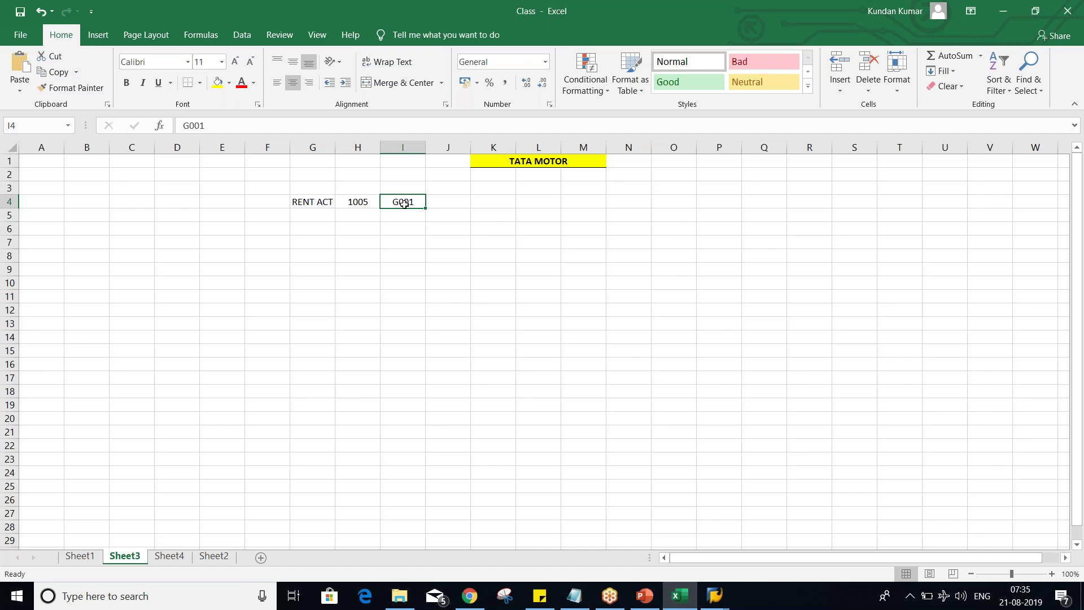
click(365, 231)
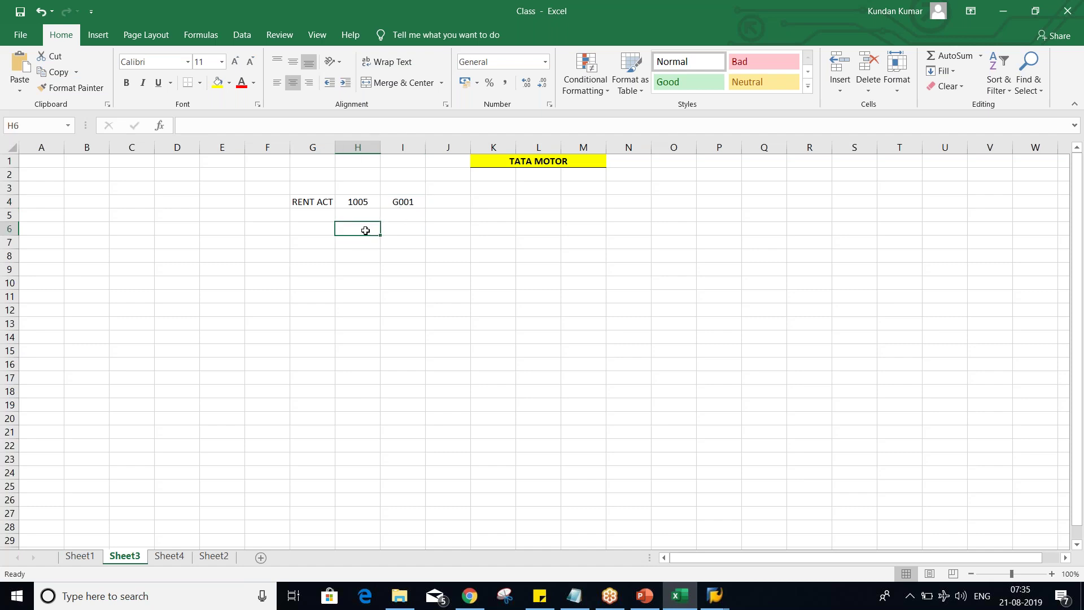
click(359, 203)
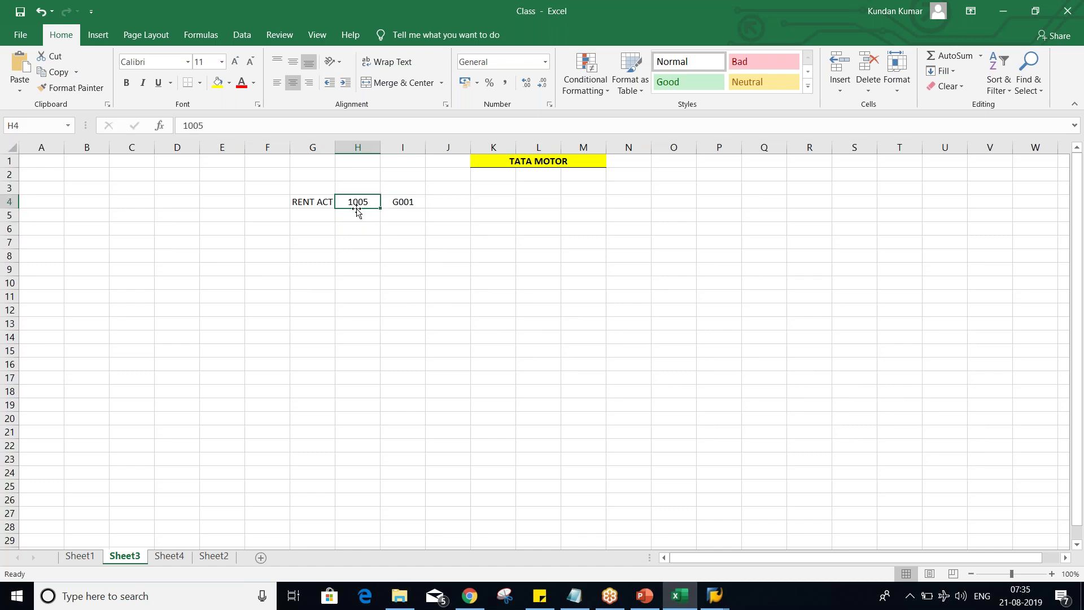
click(395, 203)
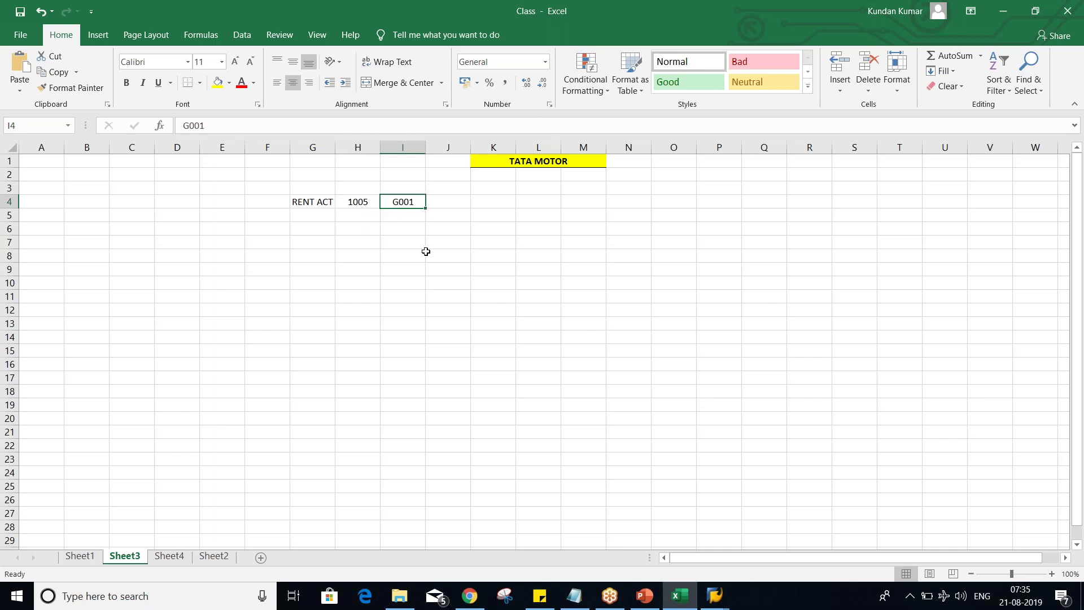
click(358, 204)
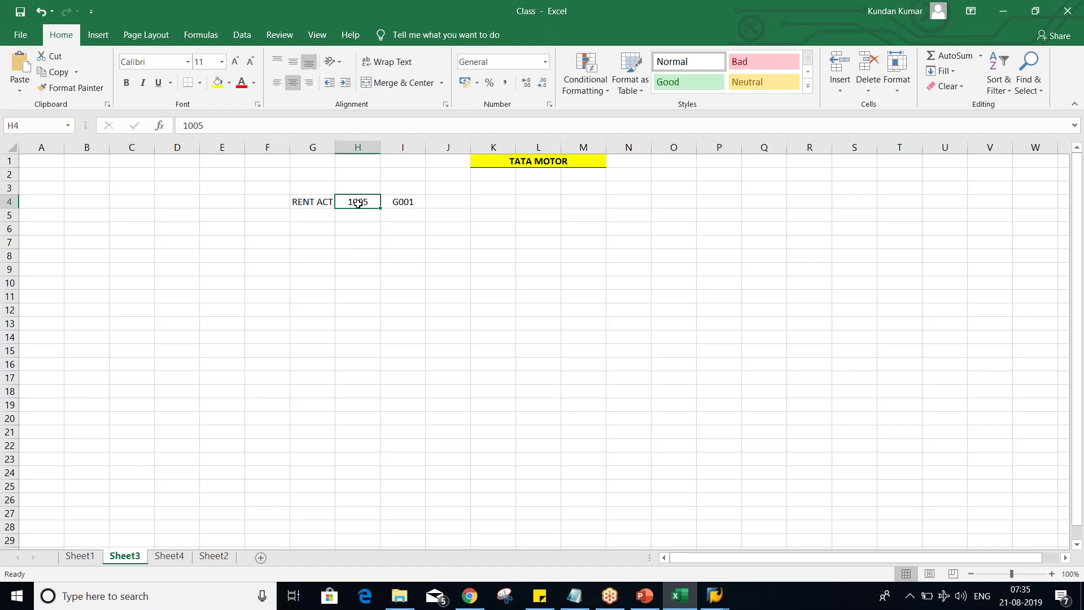
key(alt+Tab)
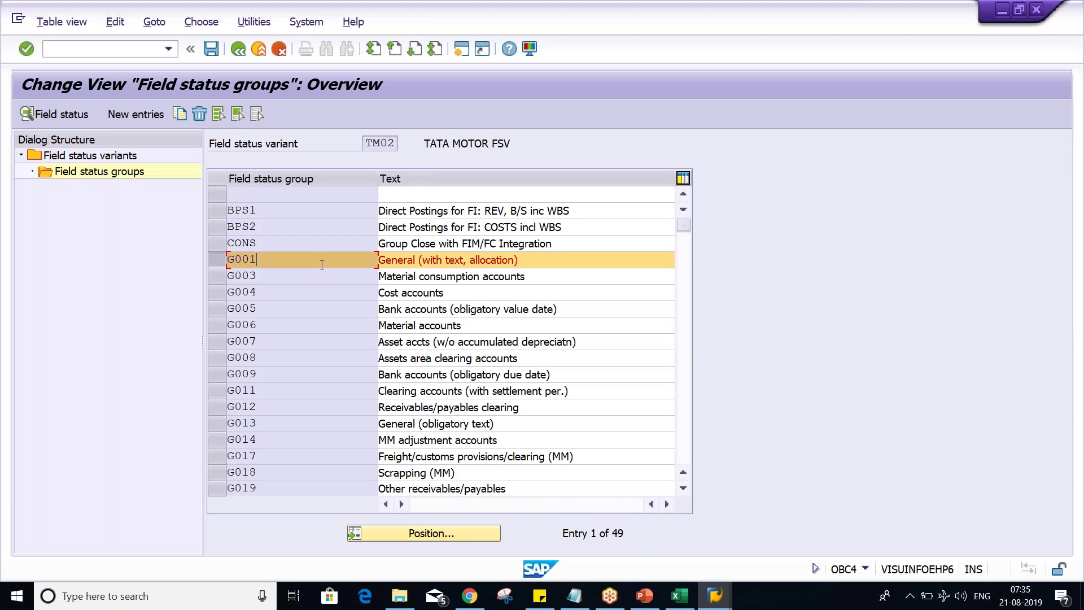
Back in Excel, enter a second account row with AUDIT FEE in G5, 1006 in H5 and G002 in I5
key(alt+Tab)
click(345, 228)
click(361, 213)
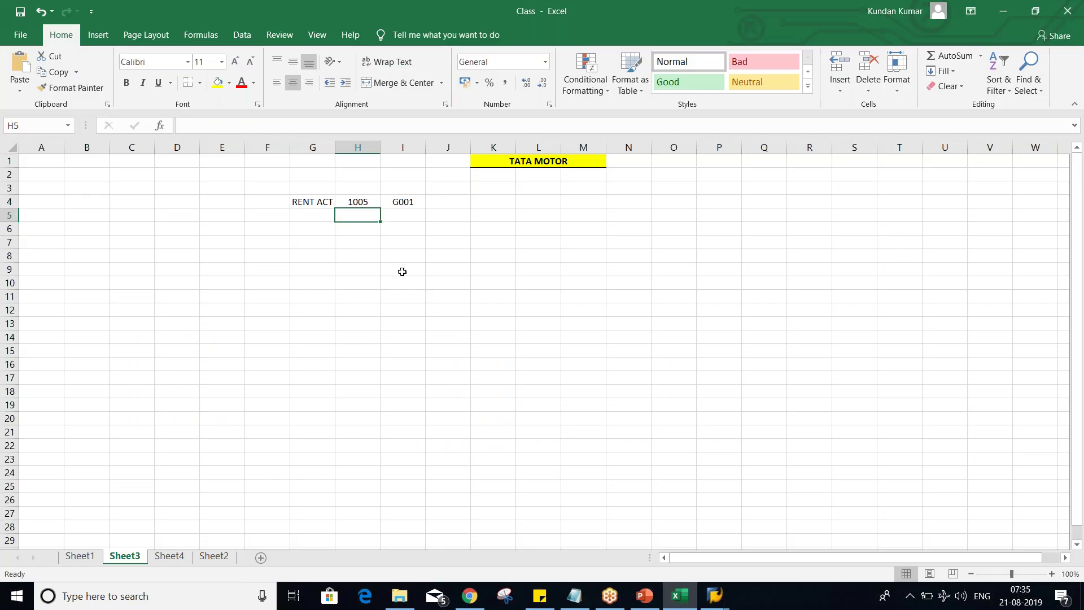
text(1006)
key(Left)
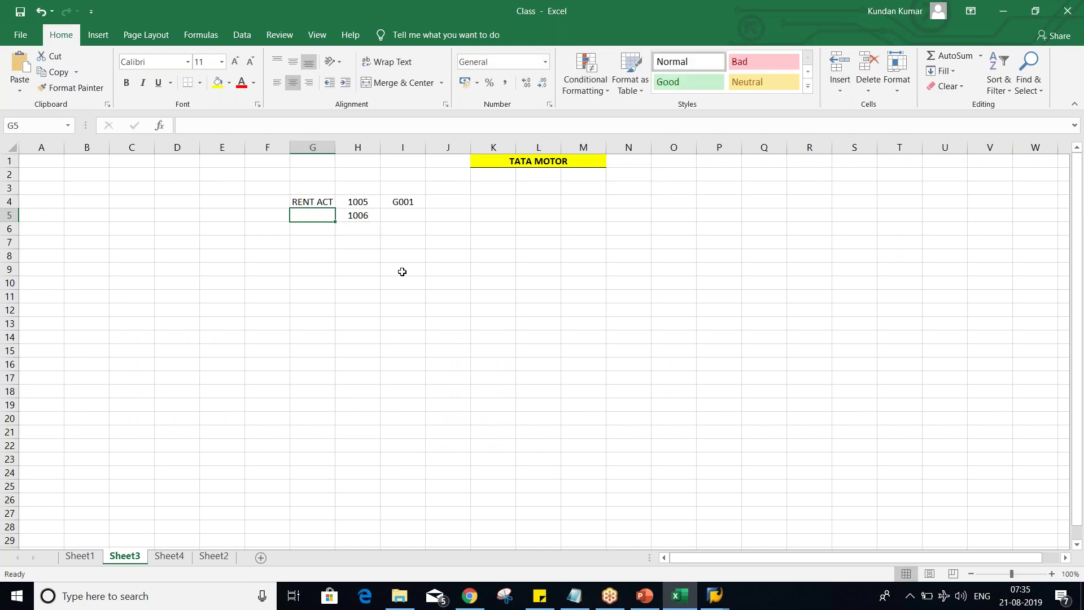
text(IT FEE)
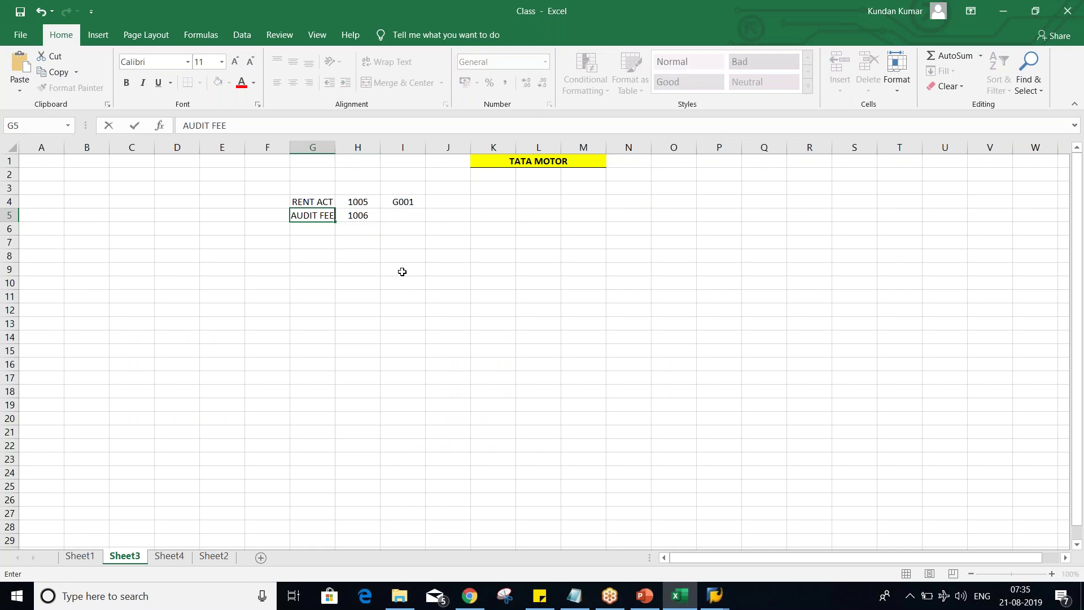
key(Tab)
key(Tab)
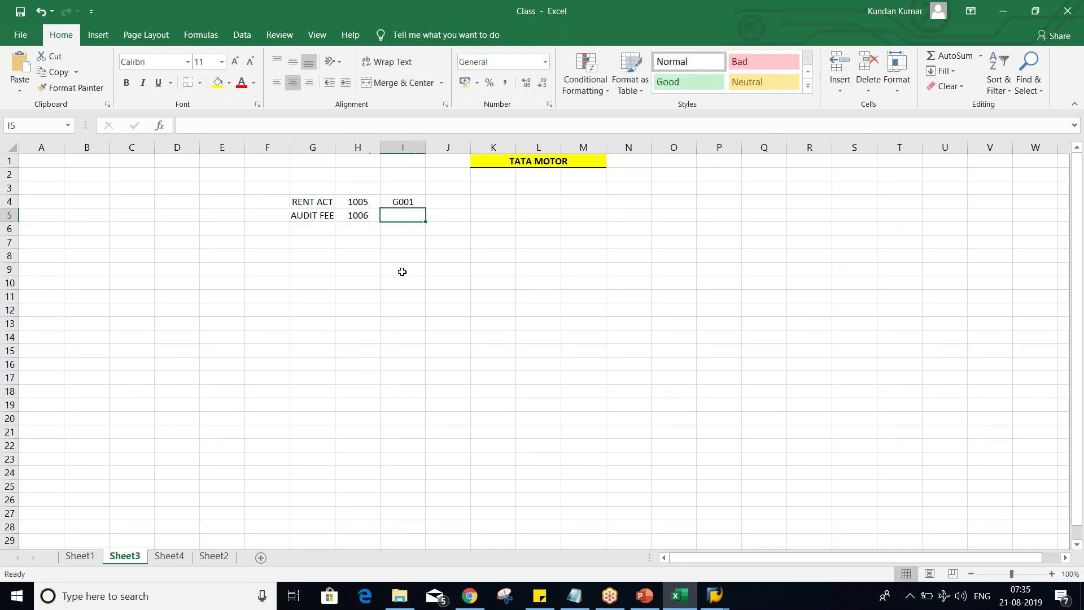
text(G00)
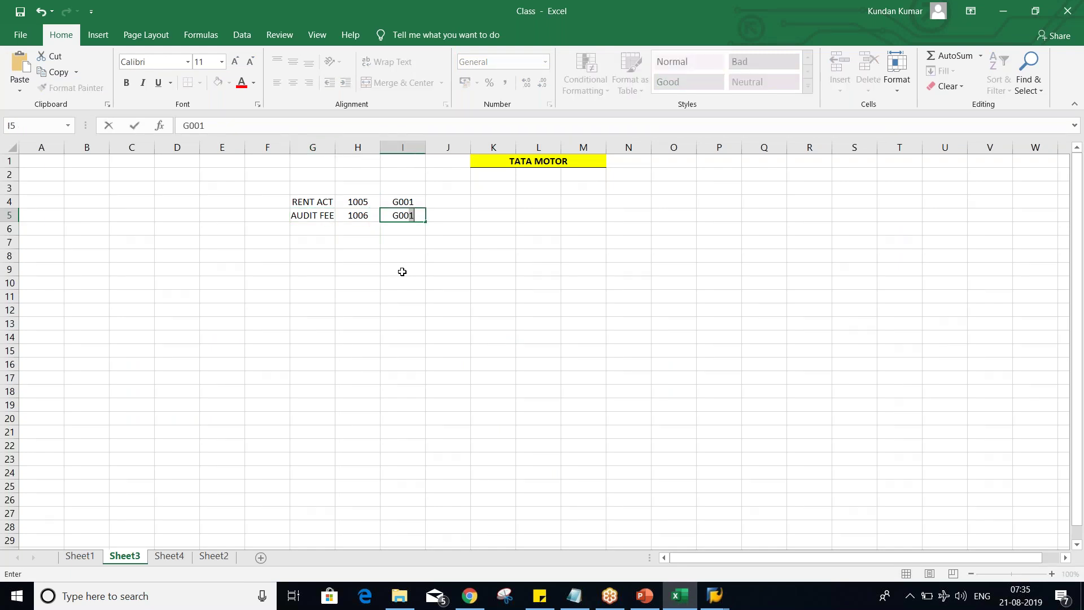
text(2)
key(Return)
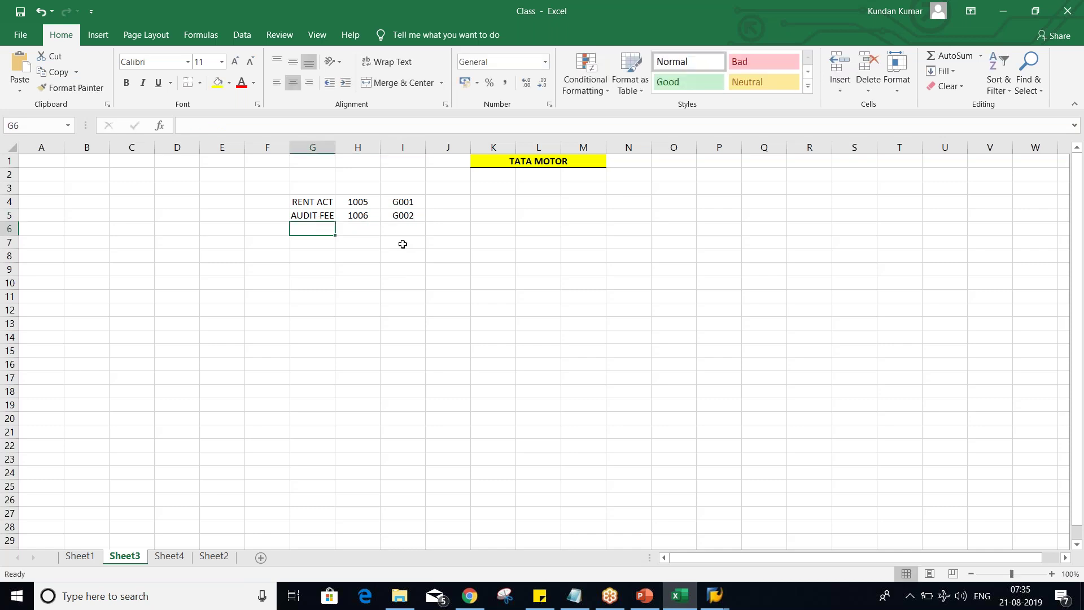
Note the text field status of the rent account by entering TEXT in J4 and REQ. in K4
click(397, 207)
click(445, 199)
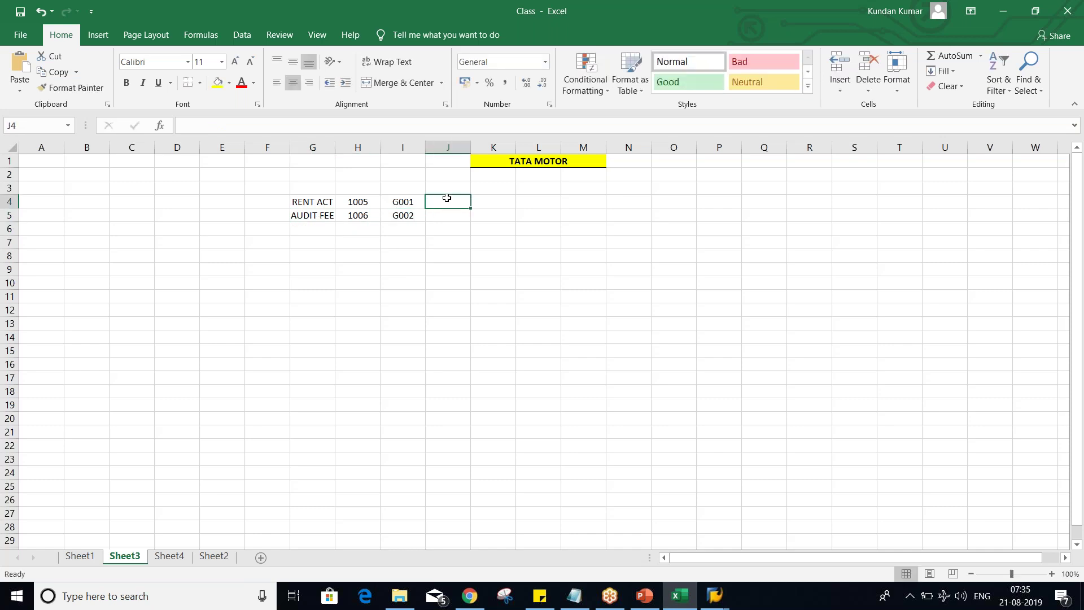
text(TEXT)
key(Tab)
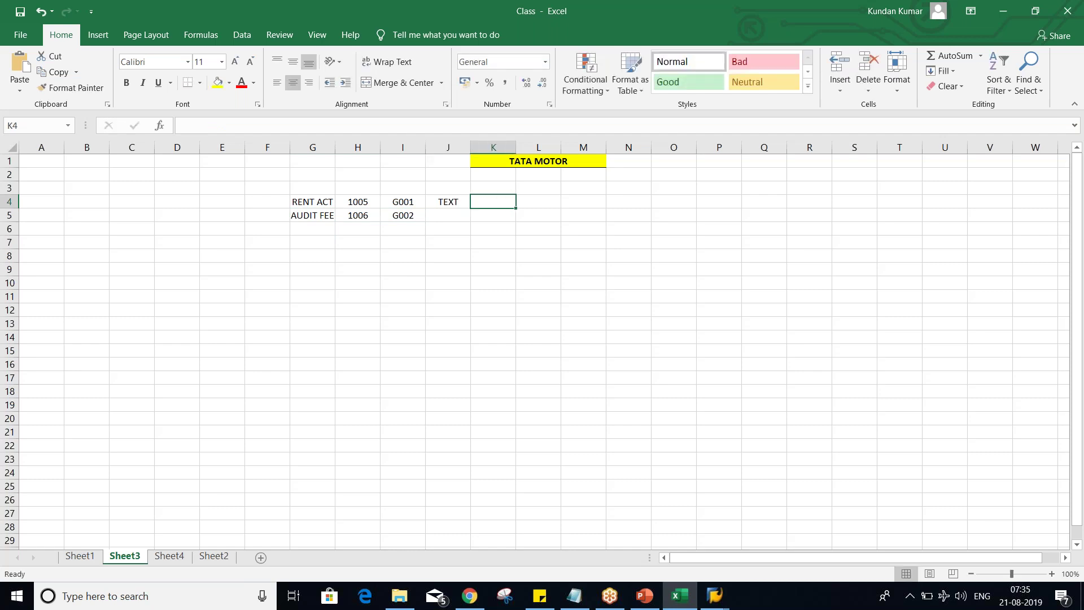
text(REQ.)
key(Return)
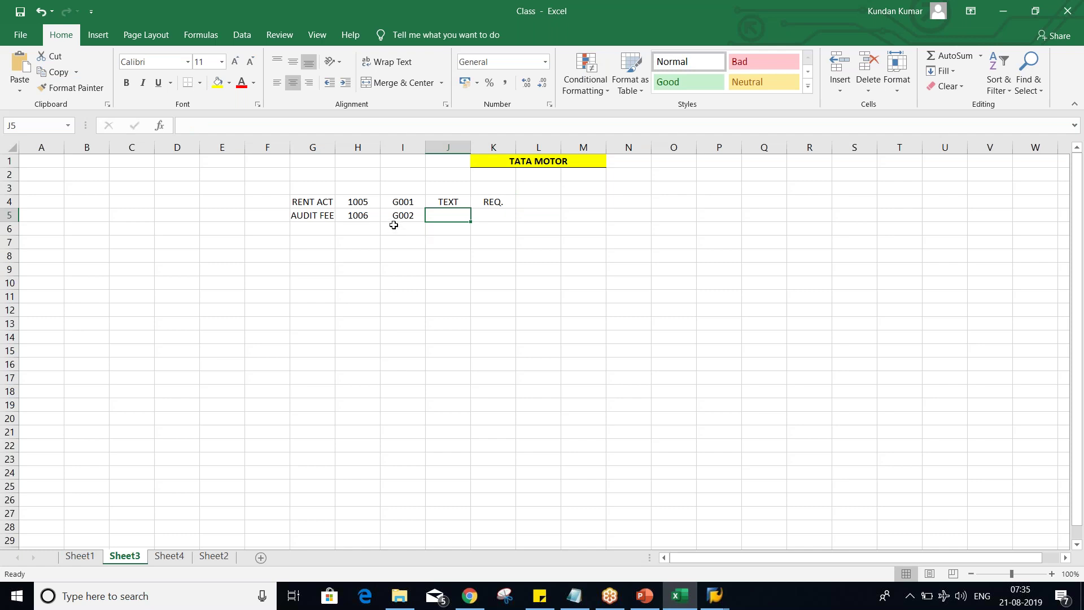
Note the text field status of the audit fee account by entering TEXT in J5 and OPT. in K5
text(TEXT)
click(498, 214)
text(O)
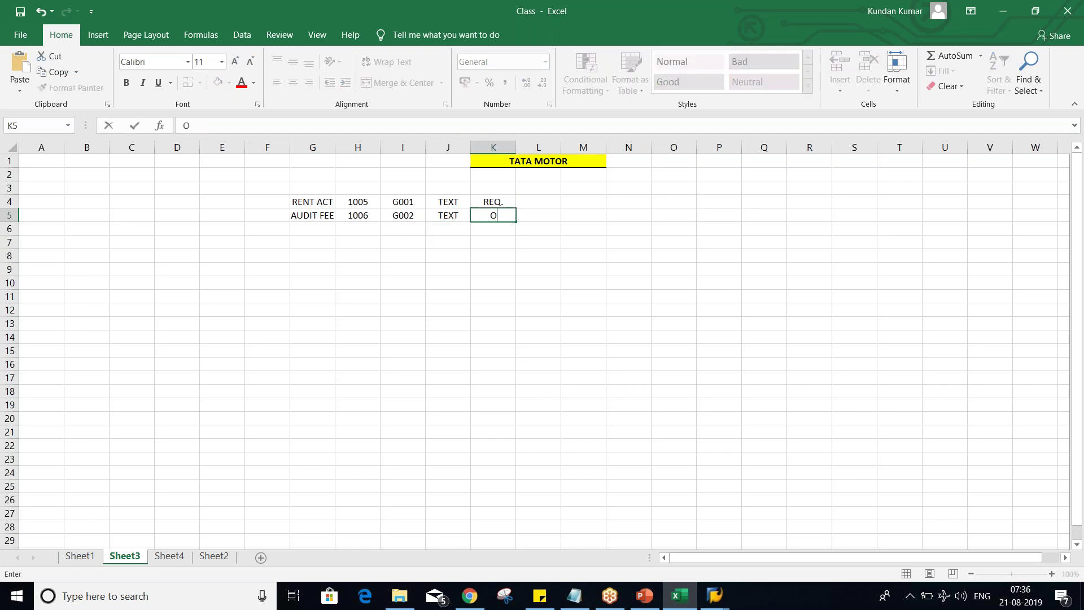
text(PT.)
key(Return)
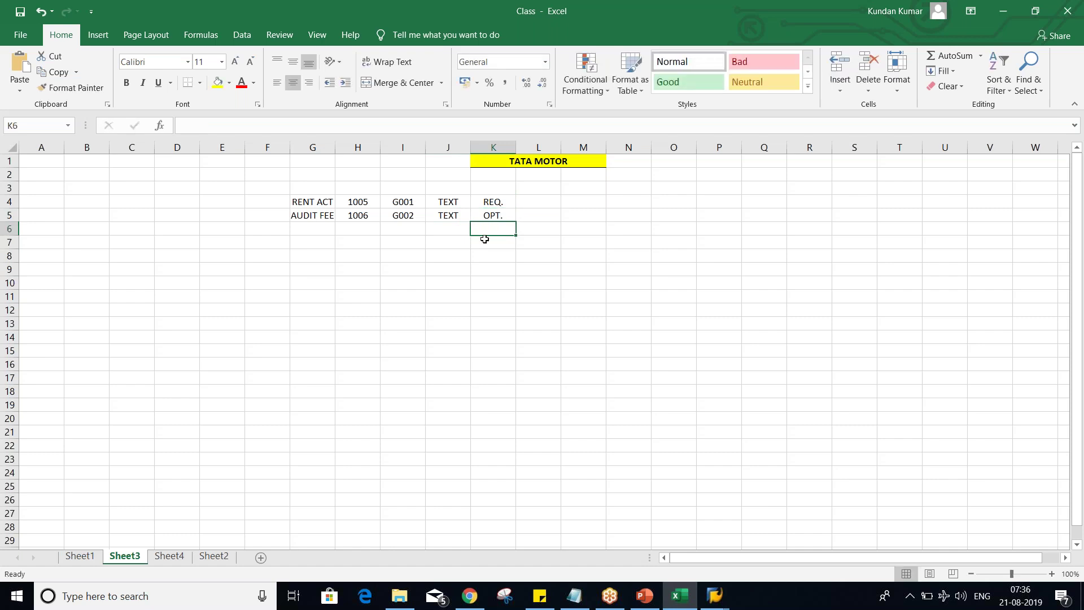
Check the rent account's row in Excel, switch to SAP and set Text to required entry in group G001's general data
click(303, 205)
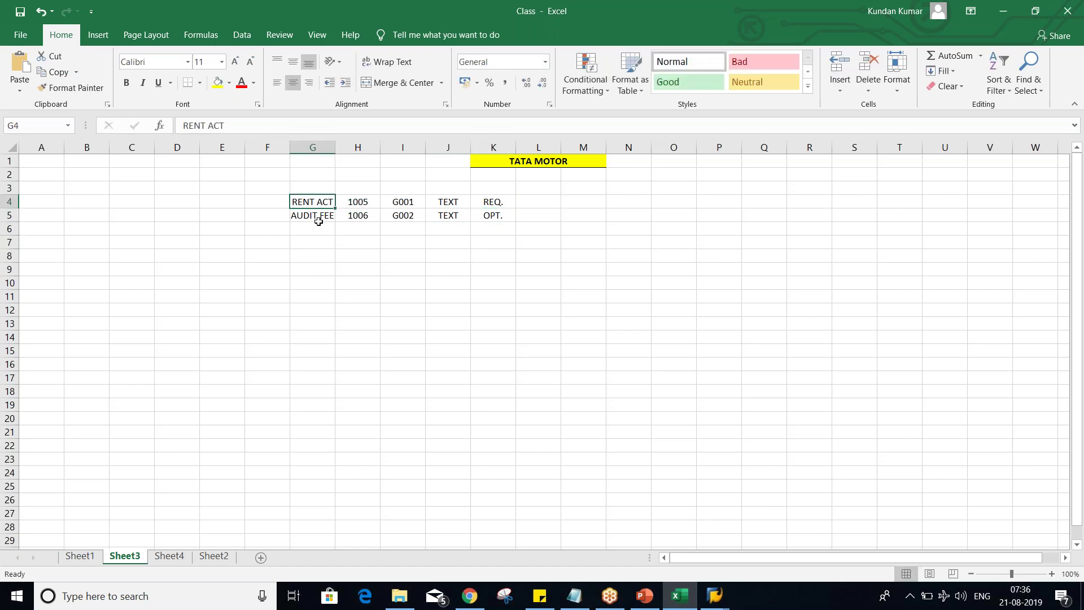
click(369, 205)
click(402, 203)
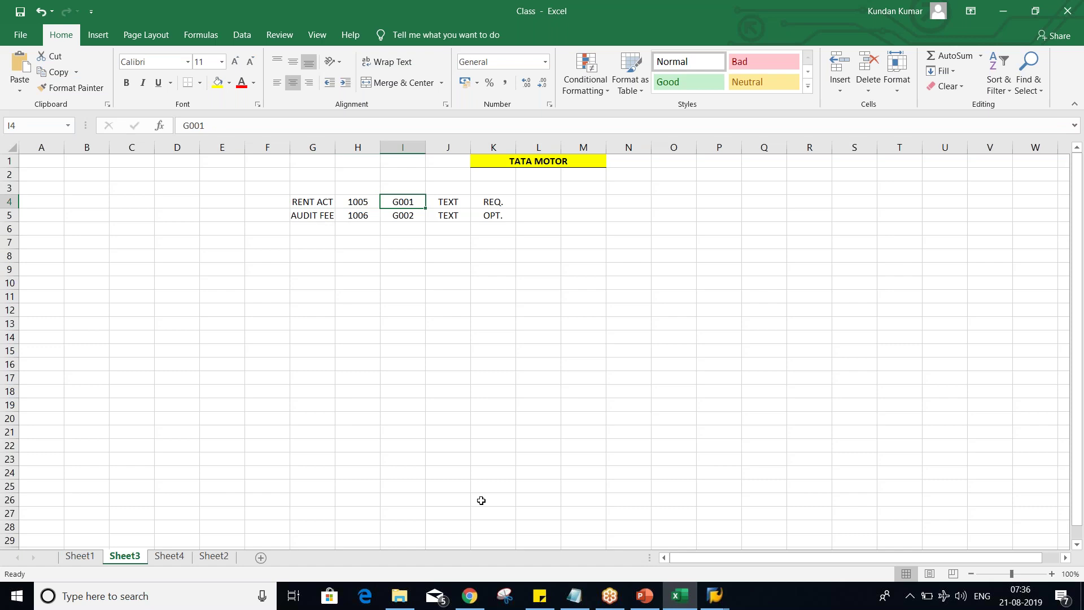
click(714, 594)
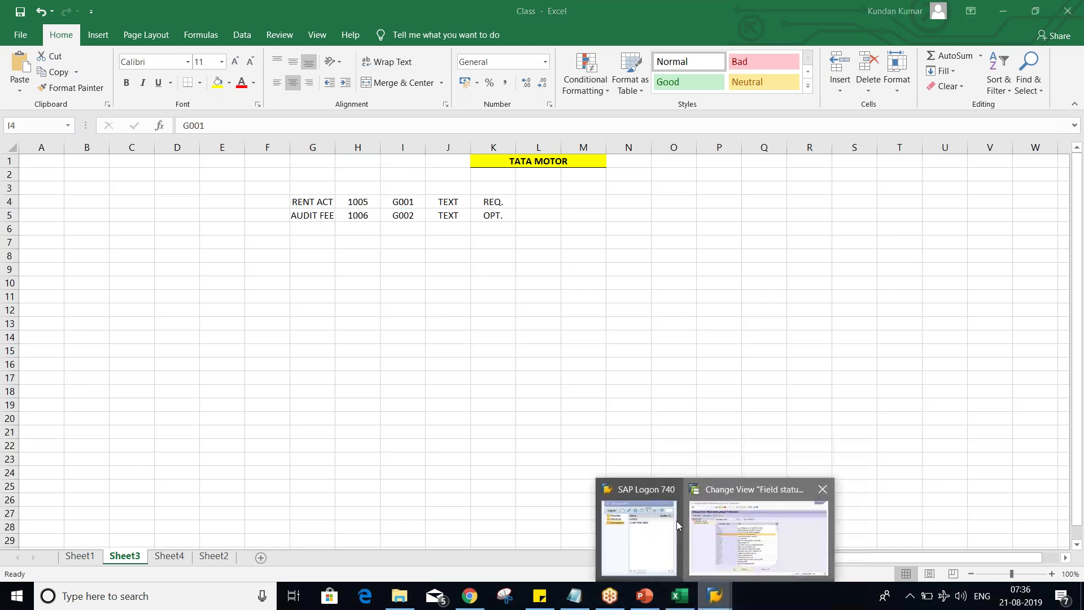
click(728, 536)
double_click(301, 261)
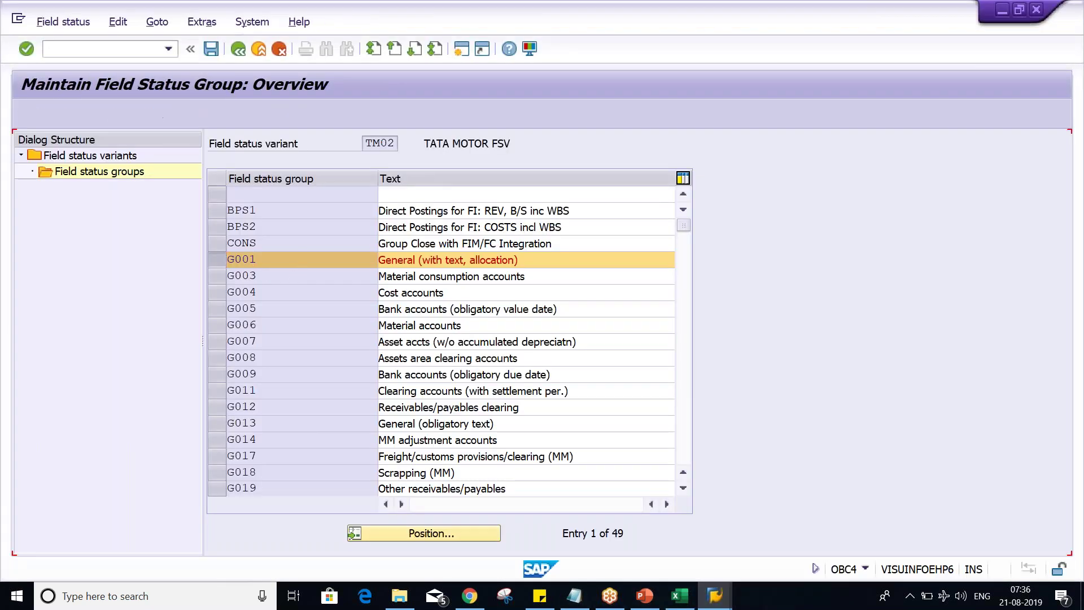
double_click(92, 228)
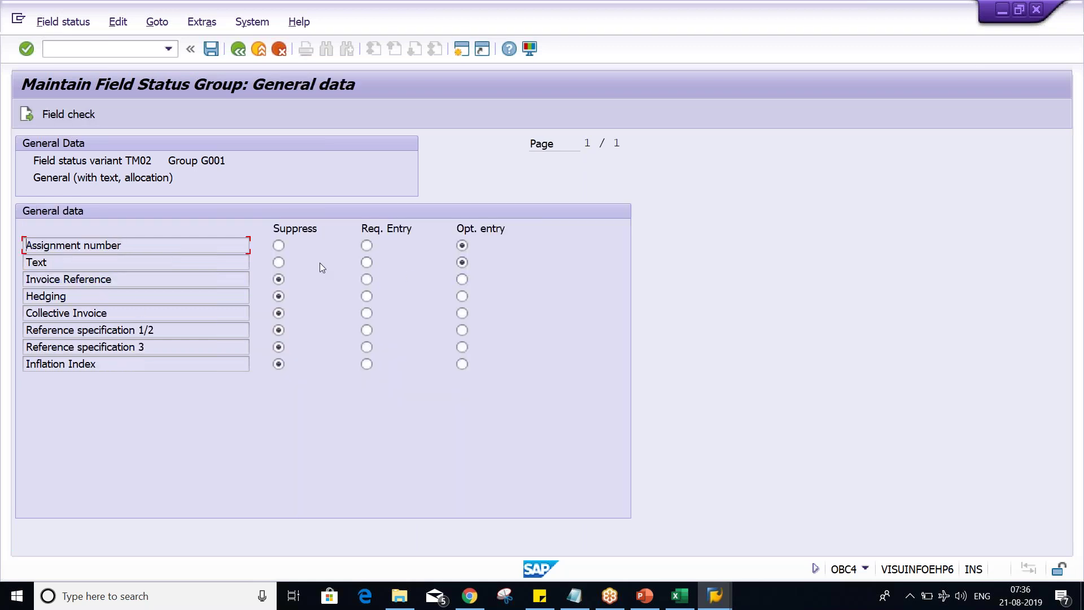
click(366, 263)
Back in Excel, compare the rent account's row with the audit fee account's row, including group and text status
key(alt+Tab)
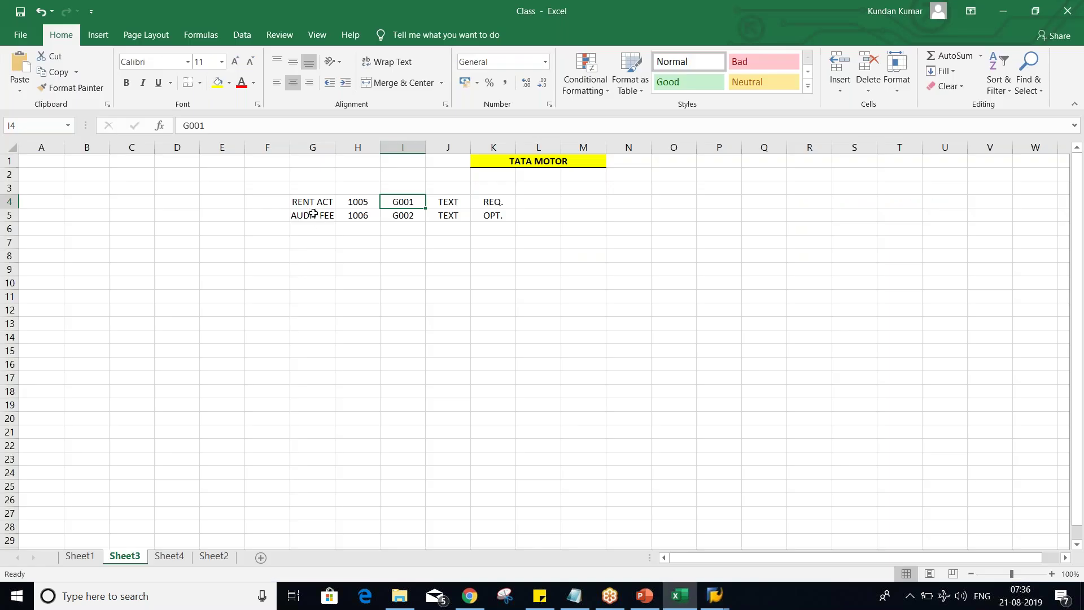
drag(303, 202, 505, 202)
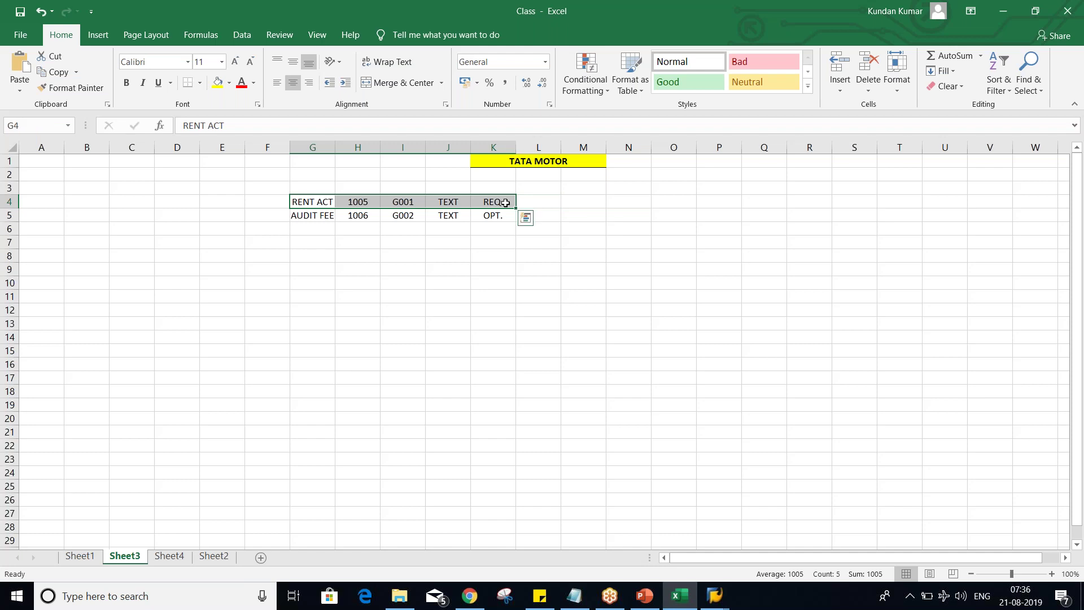
click(444, 204)
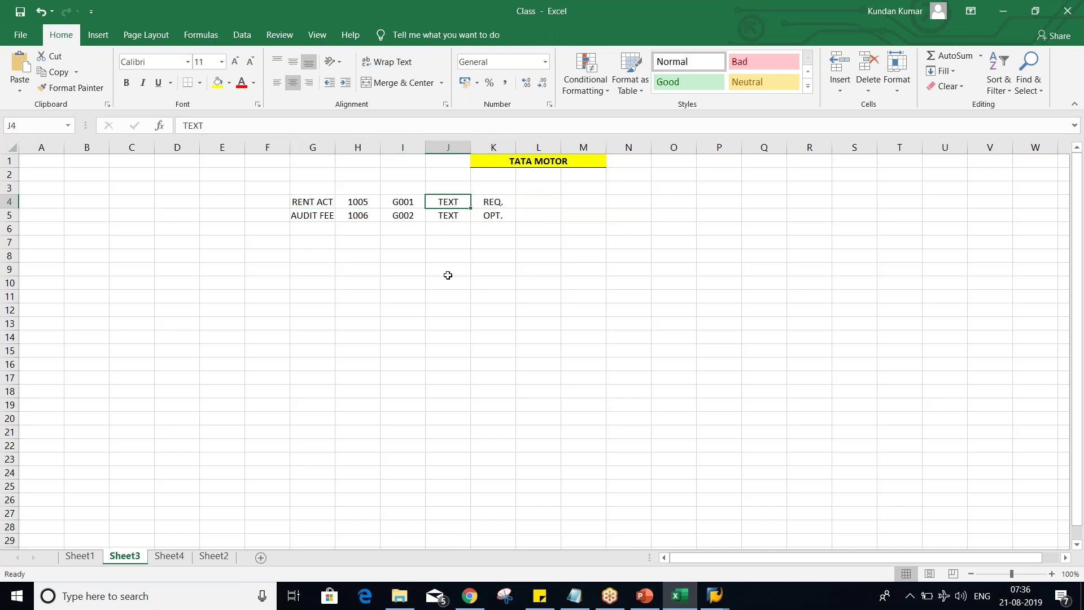
click(310, 216)
drag(343, 218, 490, 217)
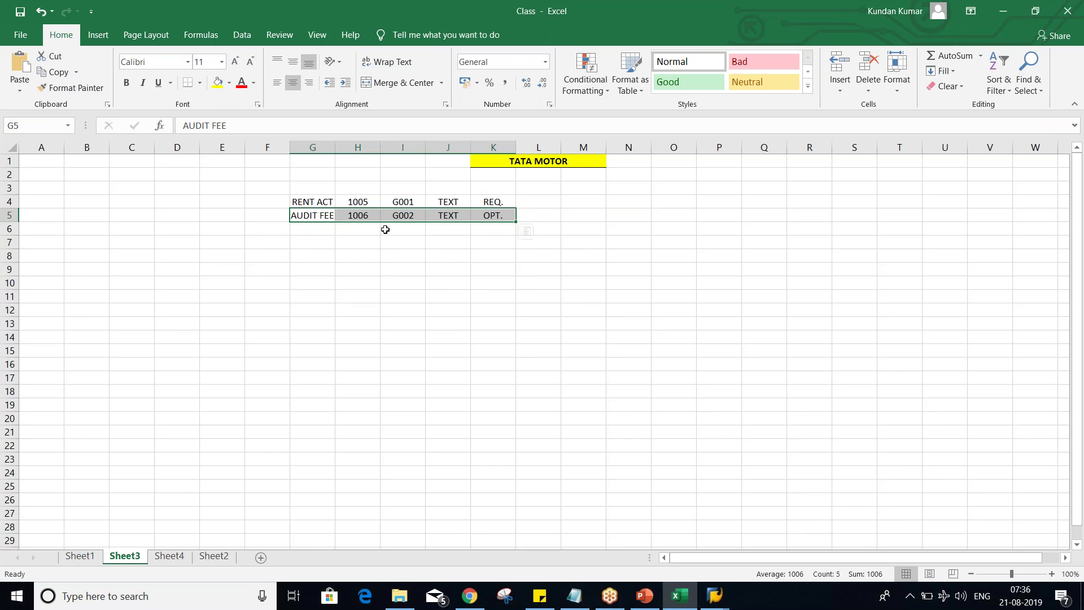
click(407, 214)
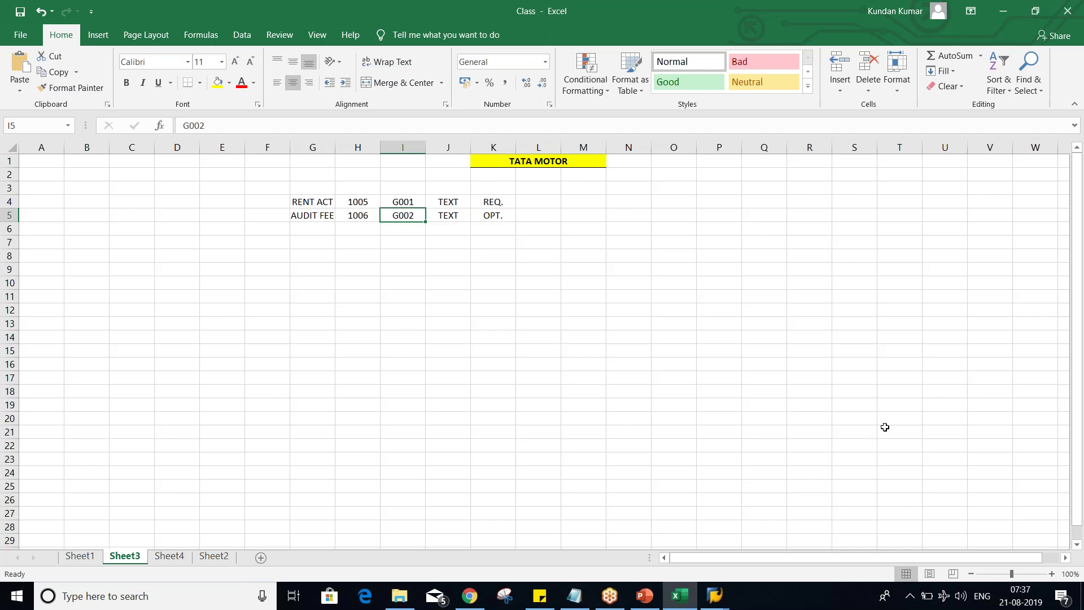
click(1079, 355)
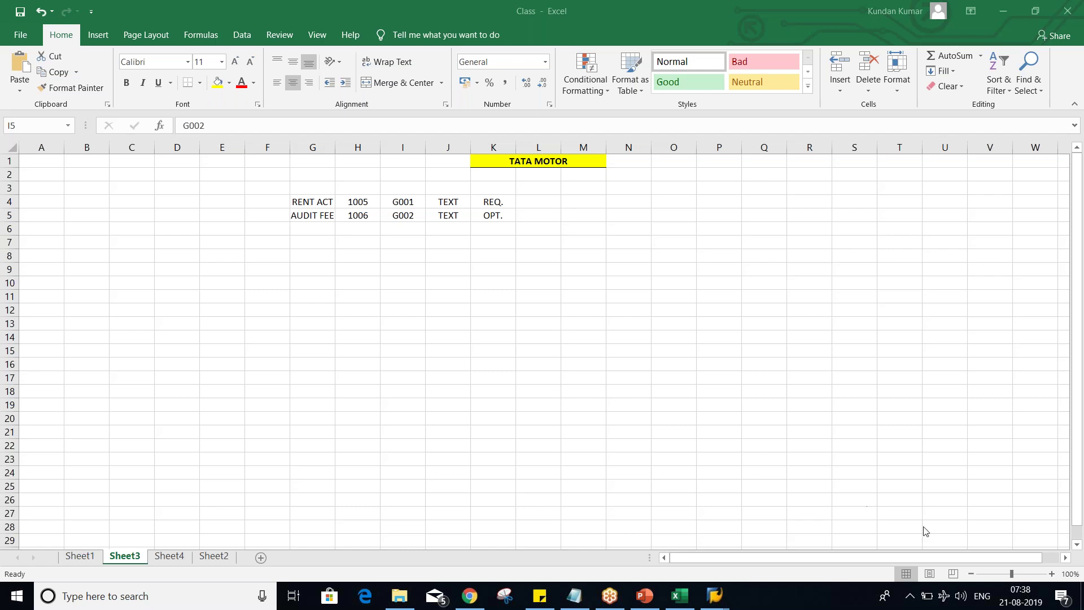
click(509, 378)
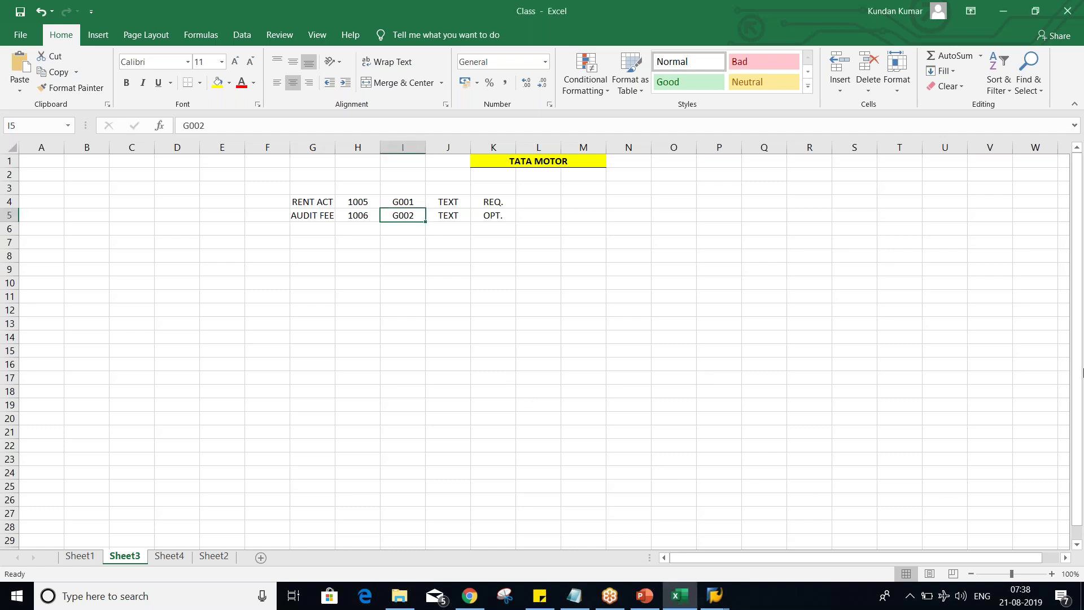
click(1077, 369)
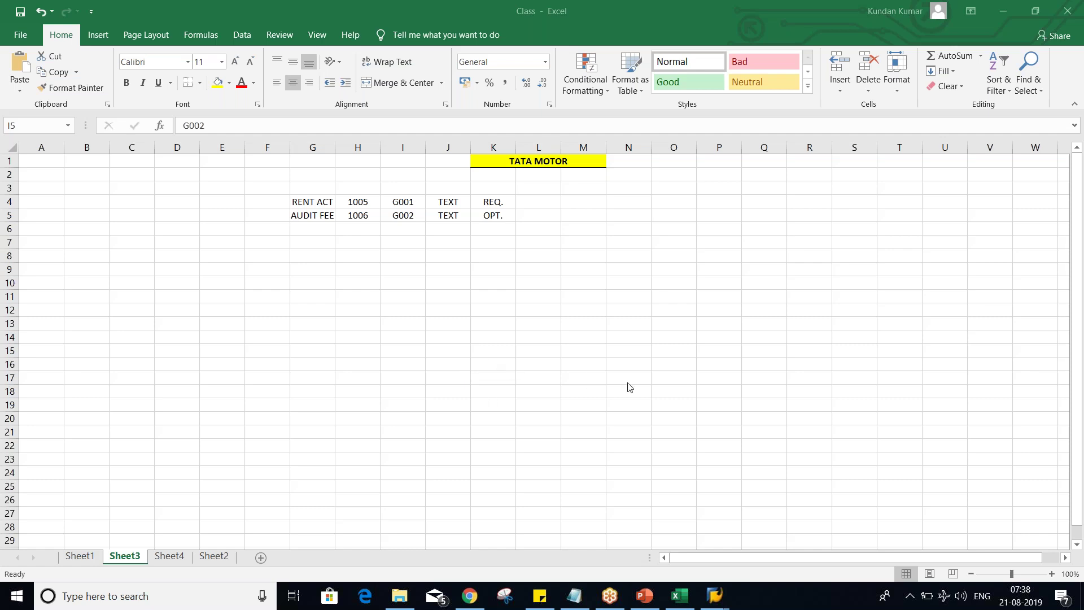
click(639, 350)
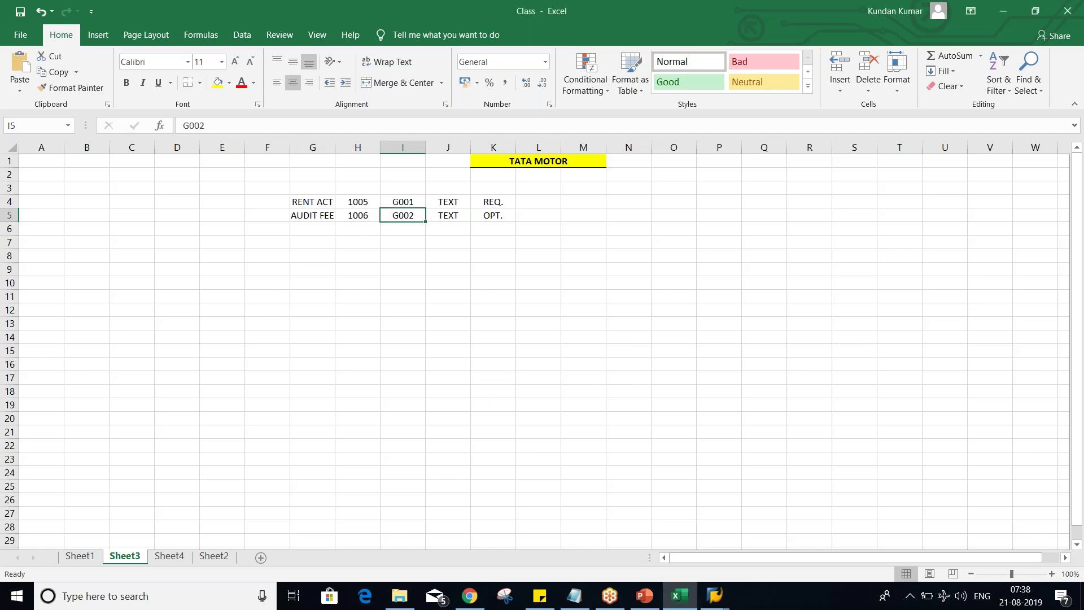
click(536, 299)
click(360, 243)
click(360, 226)
click(347, 271)
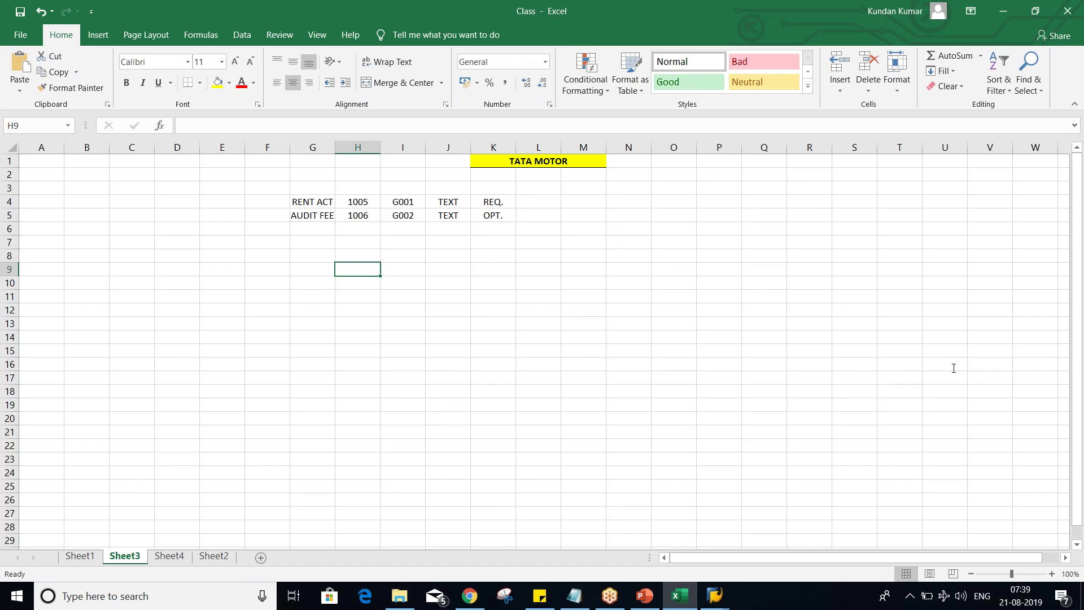
Back in SAP, set Text in group G001 to optional entry, keep Reference specification 1/2 suppressed and return to the group list
click(715, 594)
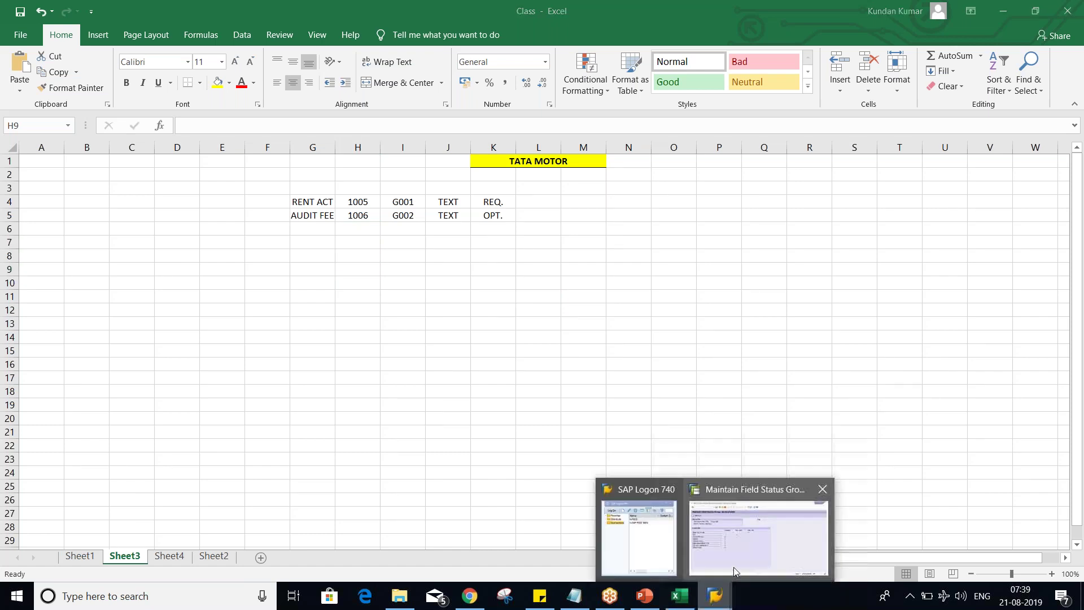
click(734, 561)
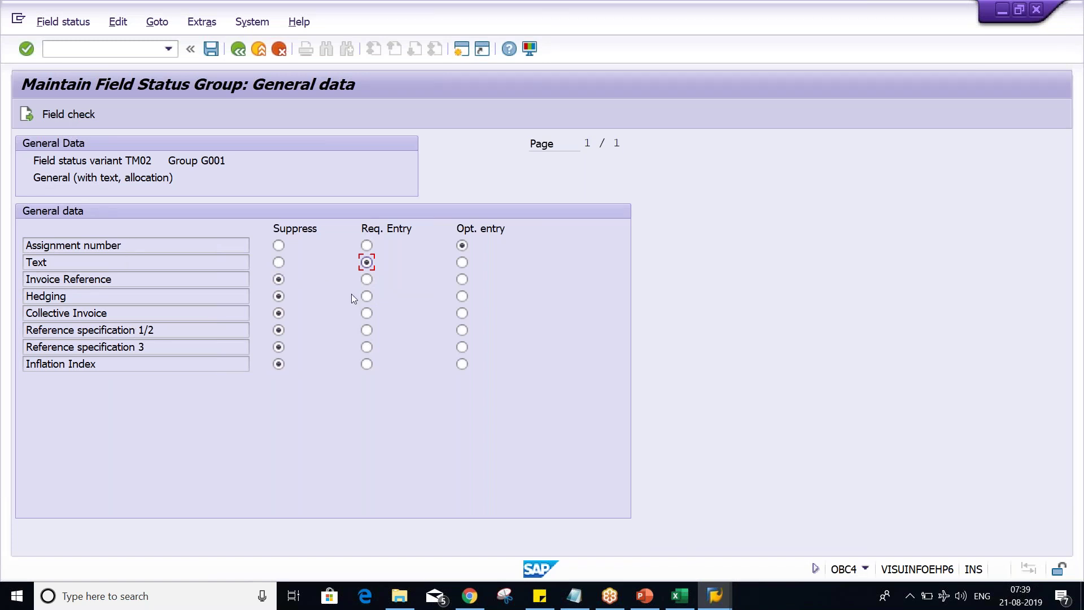
click(462, 263)
click(458, 327)
click(279, 330)
key(F3)
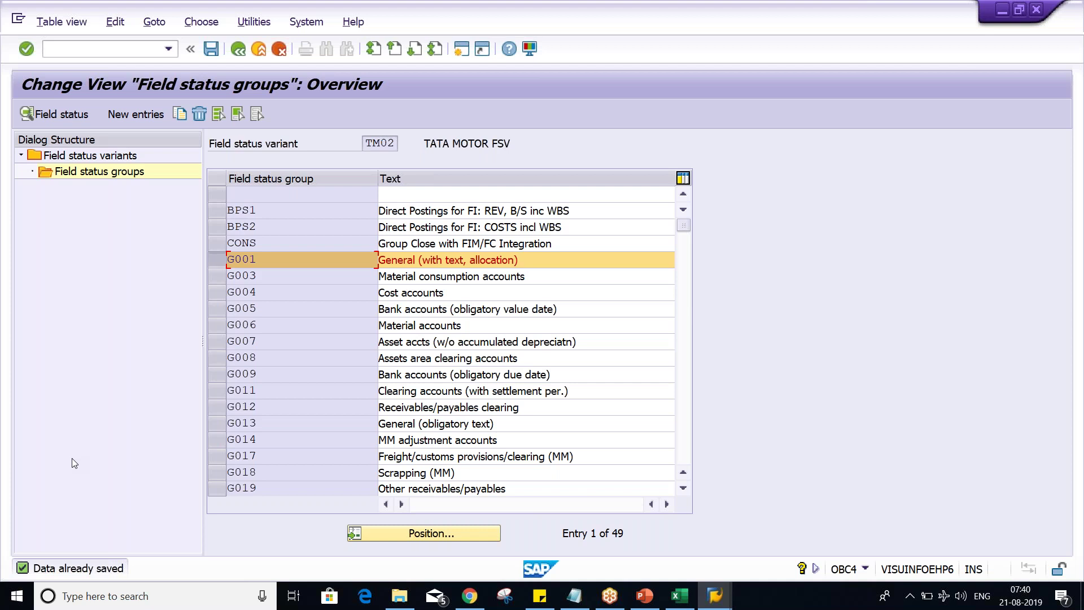
Consult the Field Status Variant slide in PowerPoint and, back in SAP, open transaction OBC5 with /NOBC5
click(638, 598)
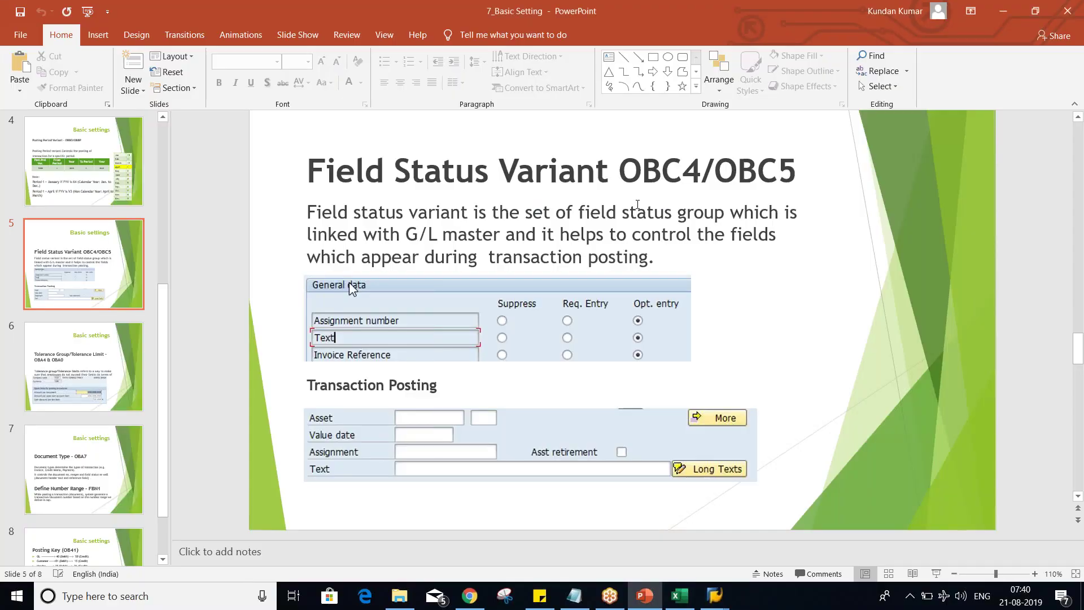
mouse_move(715, 595)
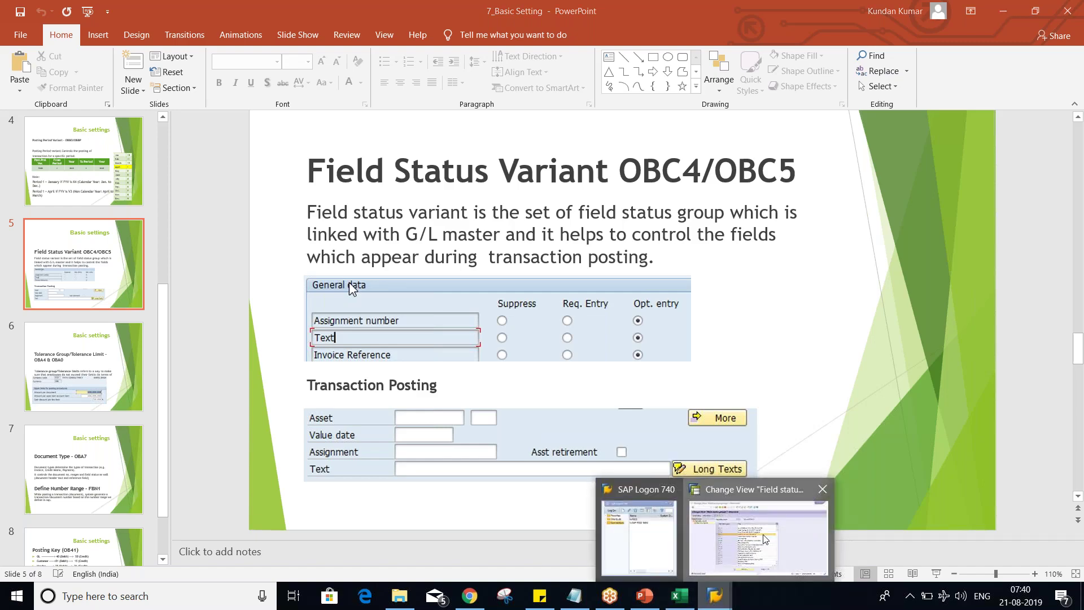
click(764, 538)
click(83, 44)
text(/NOBC5)
key(Return)
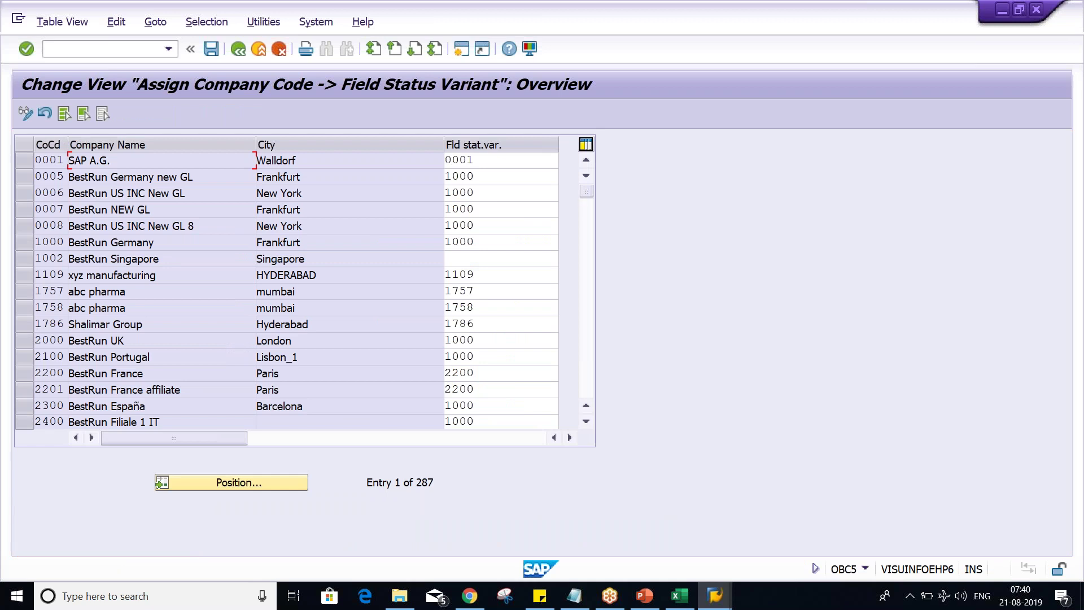
Position the company code assignment list at company code TM02
click(184, 483)
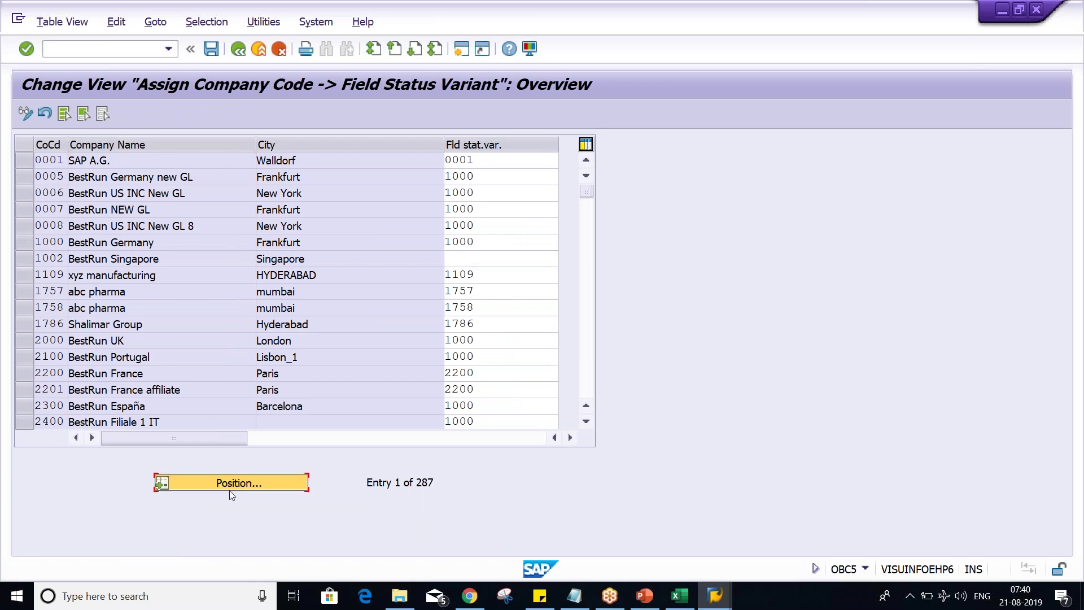
text(TM)
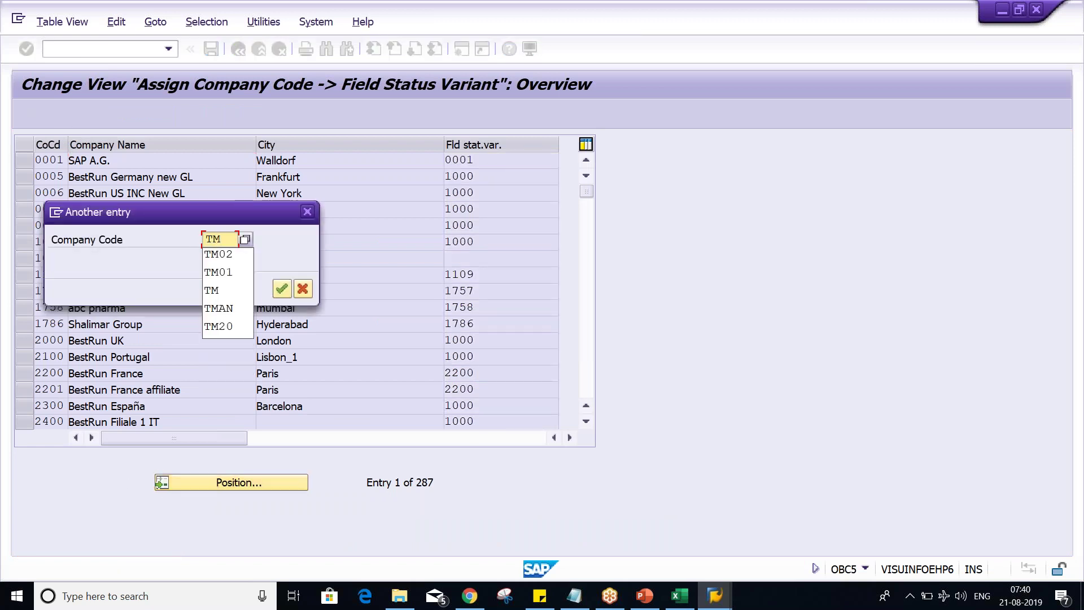
key(Down)
key(Return)
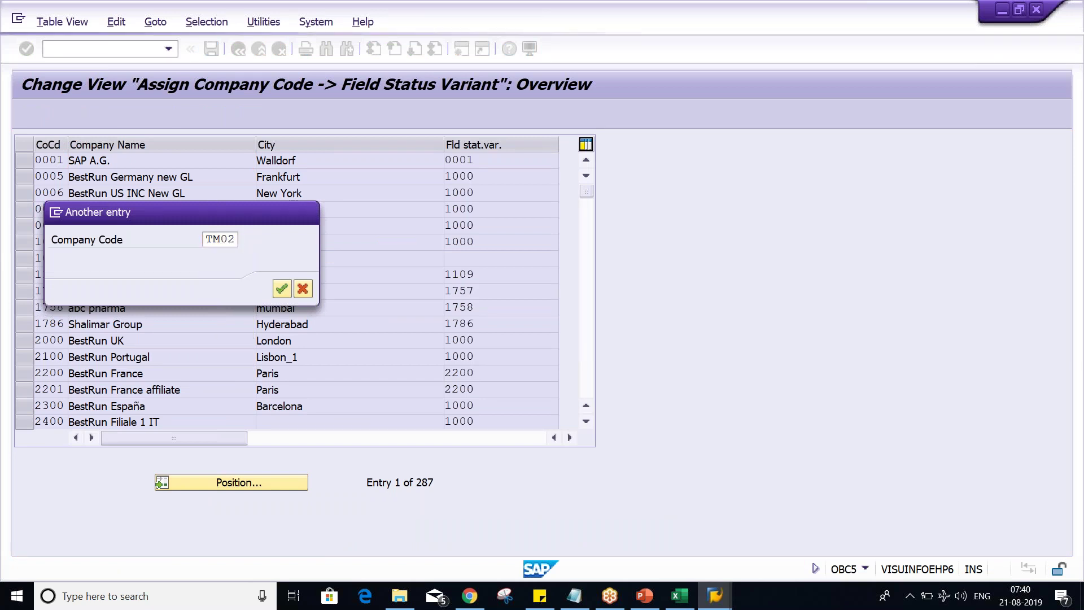
key(Return)
Assign field status variant TM02 to company code TM02 and save it under the proposed TATA MOTOR customizing request
click(474, 161)
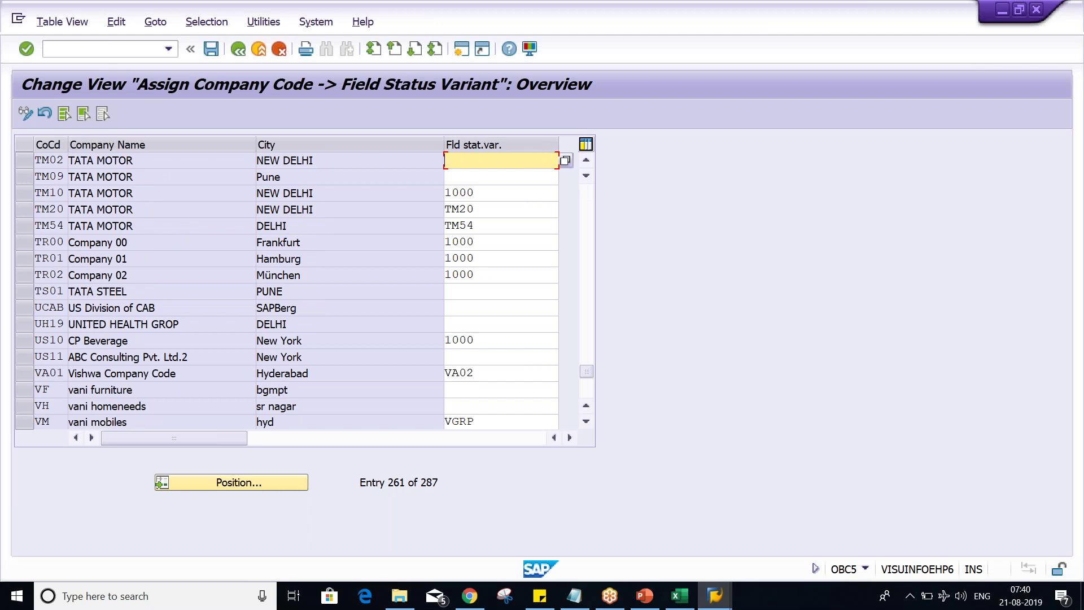
text(TM02)
key(Return)
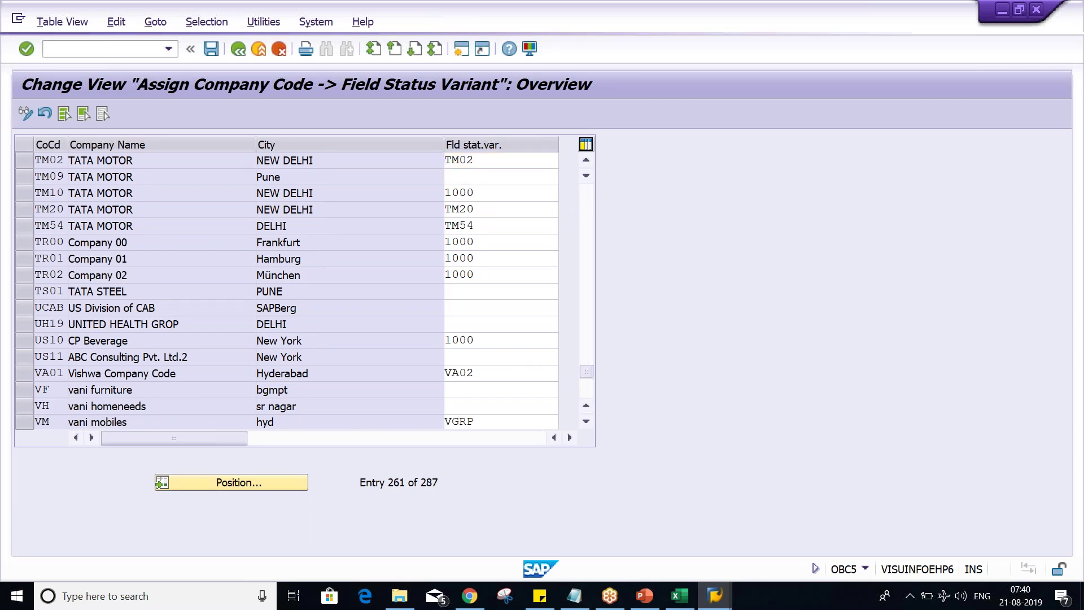
key(ctrl+s)
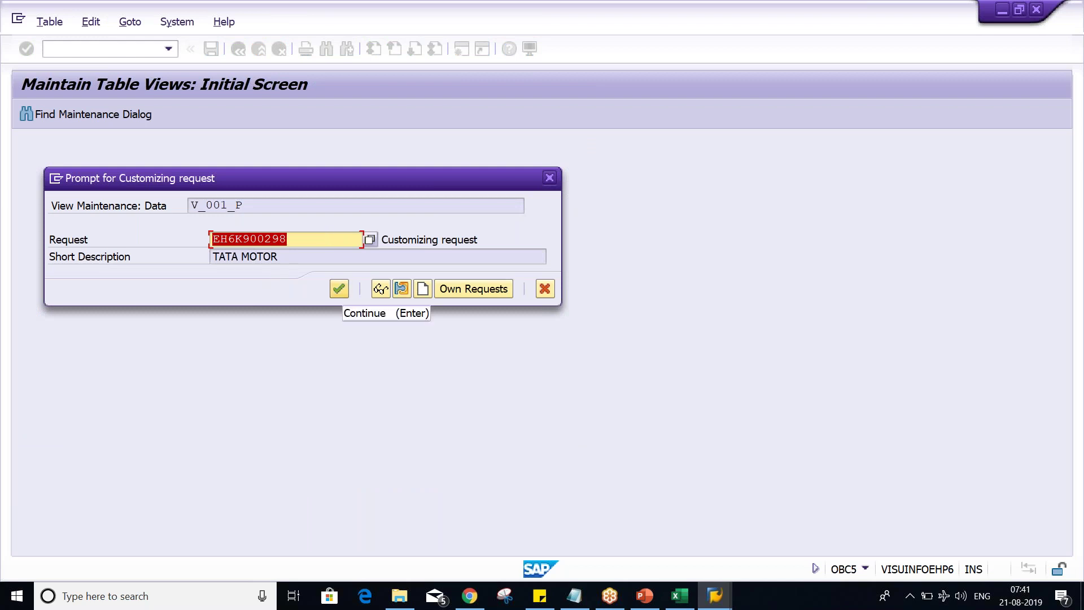
click(338, 288)
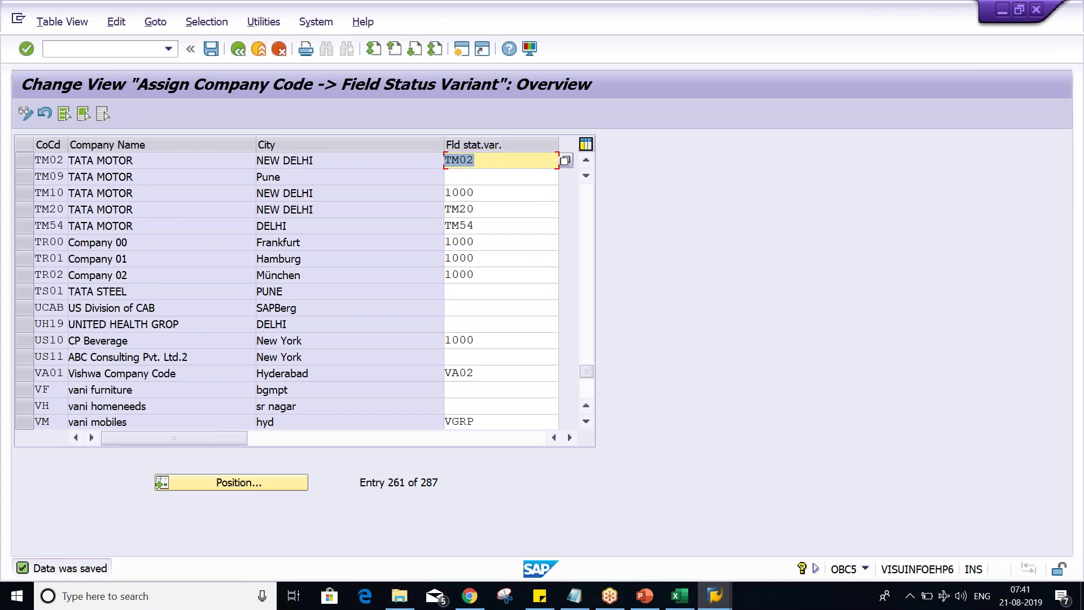
In PowerPoint, copy the Number Ranges bullet on the Basic settings overview slide and remove it from its place above Posting Keys
click(644, 596)
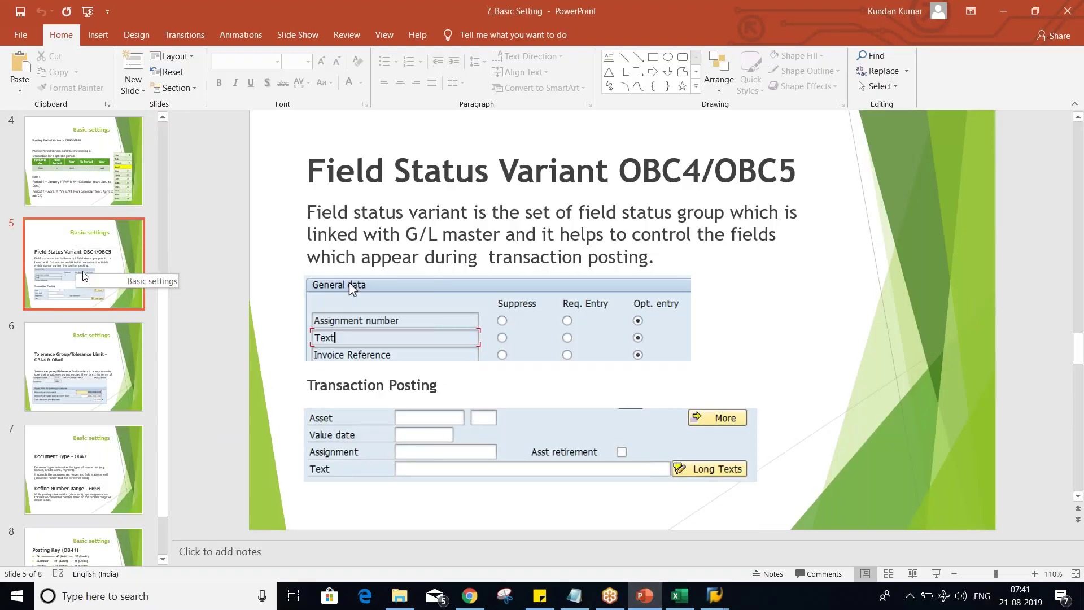
scroll(84, 275, up, 5)
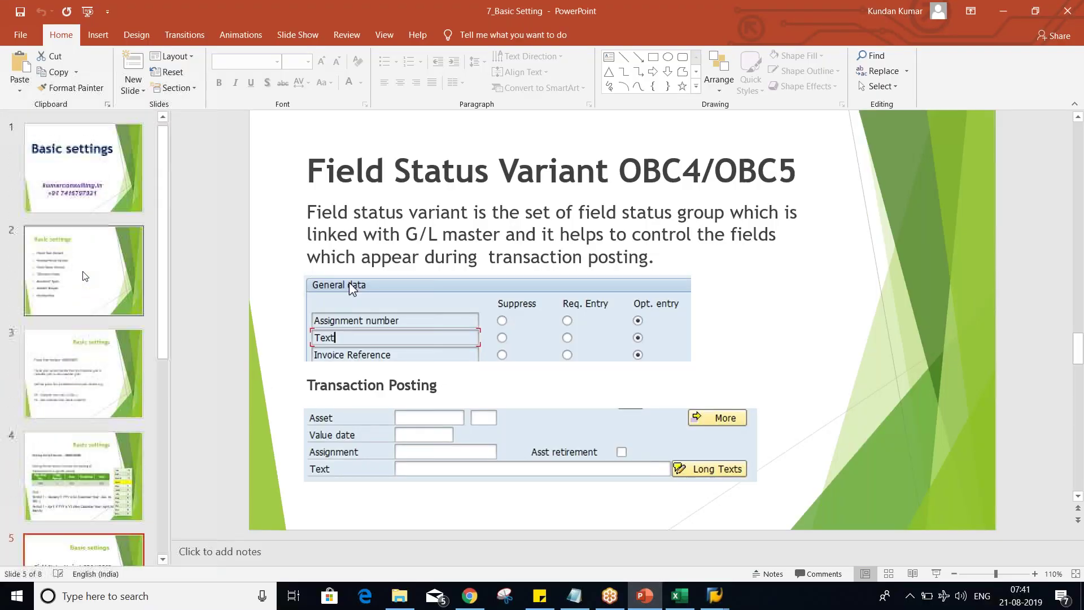
click(83, 276)
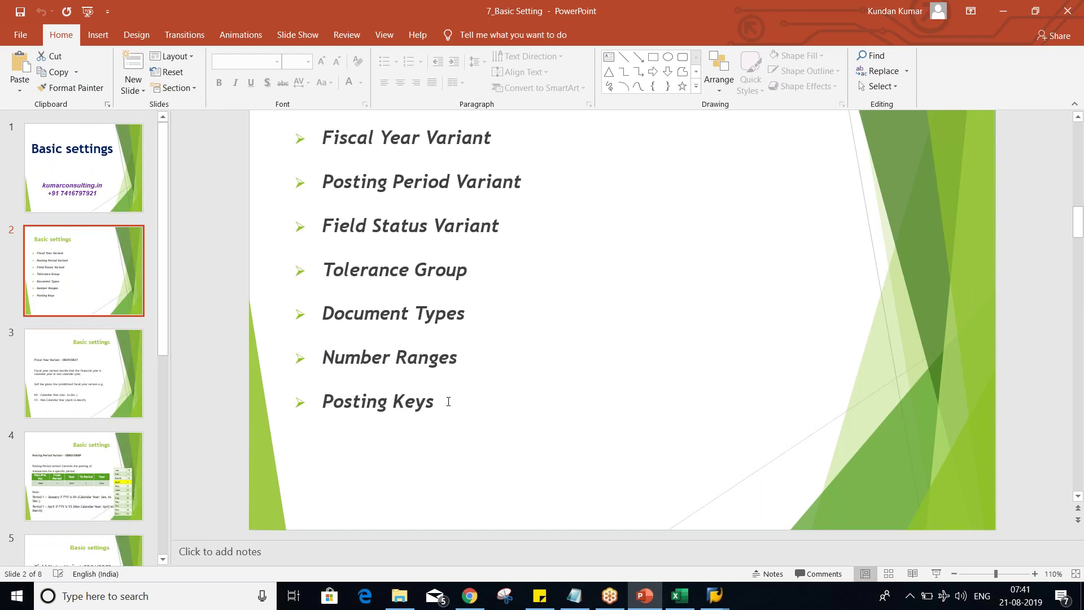
click(476, 362)
drag(418, 354, 290, 350)
key(ctrl+c)
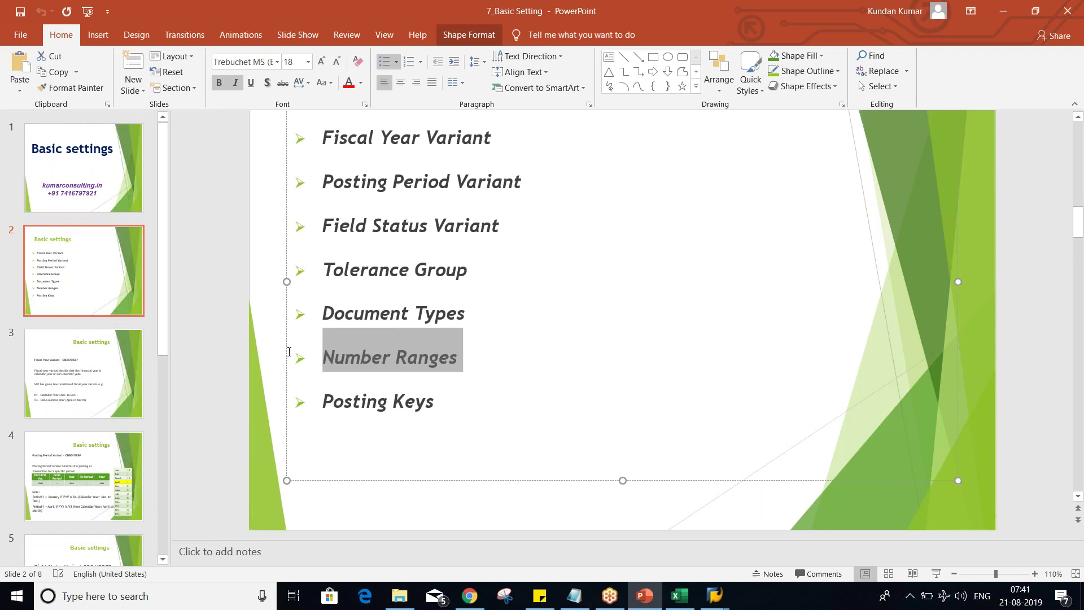
key(Delete)
key(Delete)
Paste the Number Ranges bullet directly below Field Status Variant on the Basic settings overview slide
click(506, 235)
key(Return)
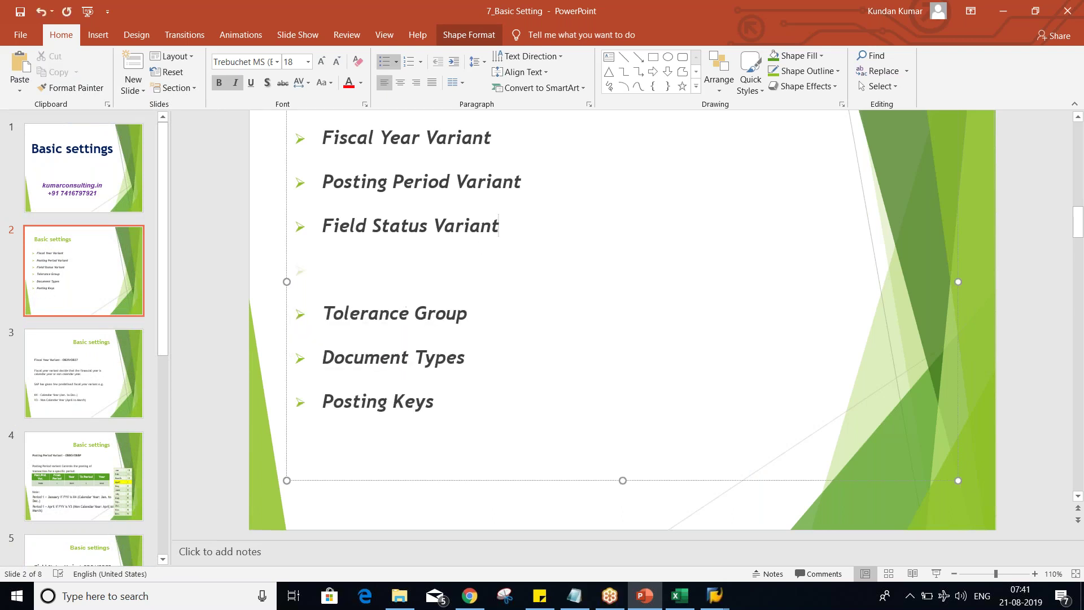
key(ctrl+v)
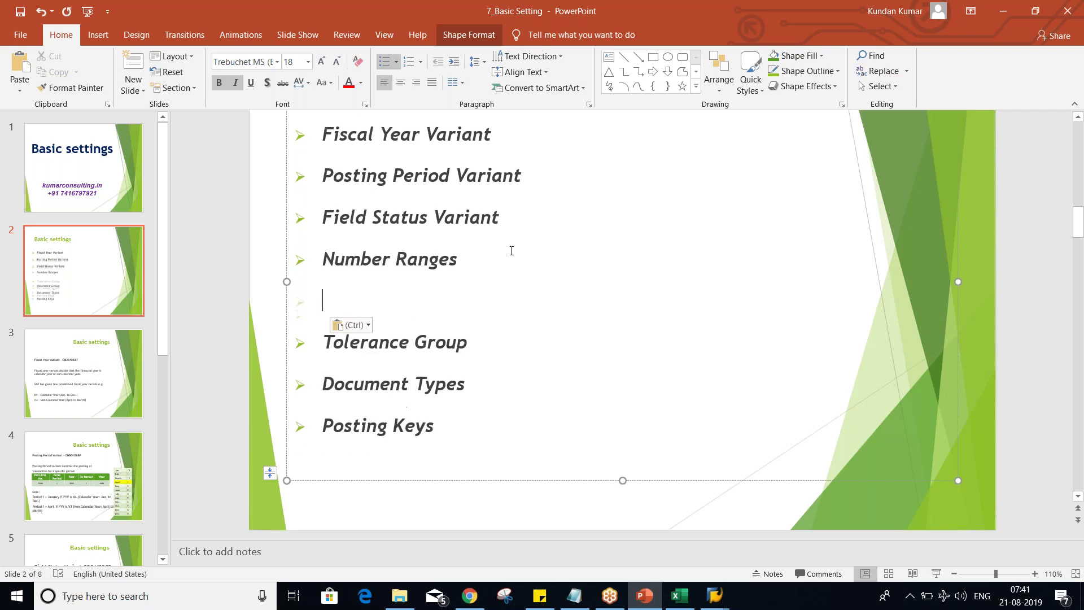
key(BackSpace)
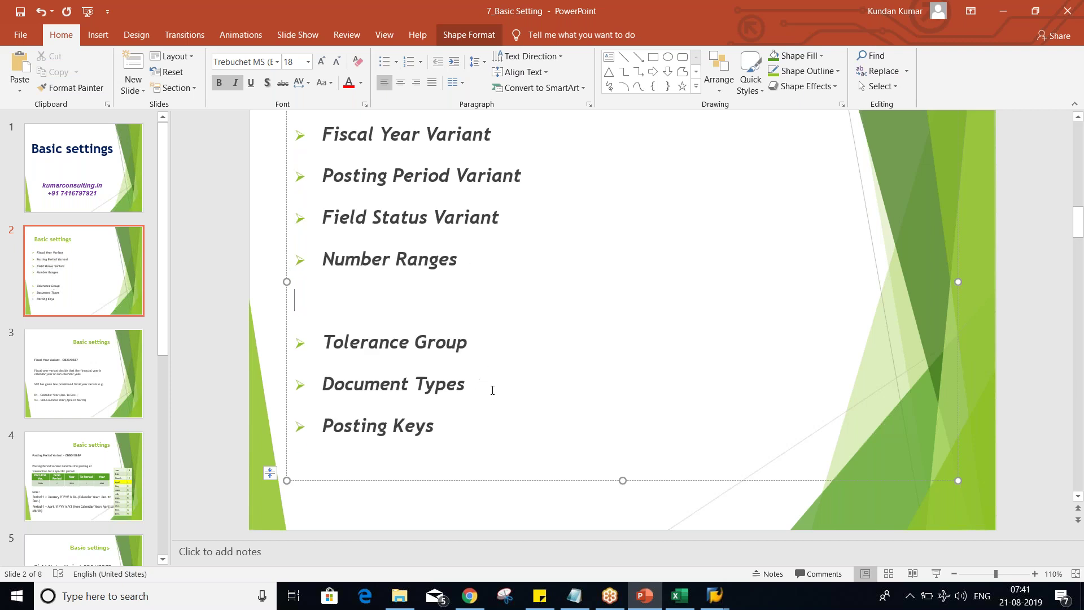
Move the Document Types and Posting Keys bullets above Tolerance Group and close up the empty line between them
drag(448, 430, 347, 390)
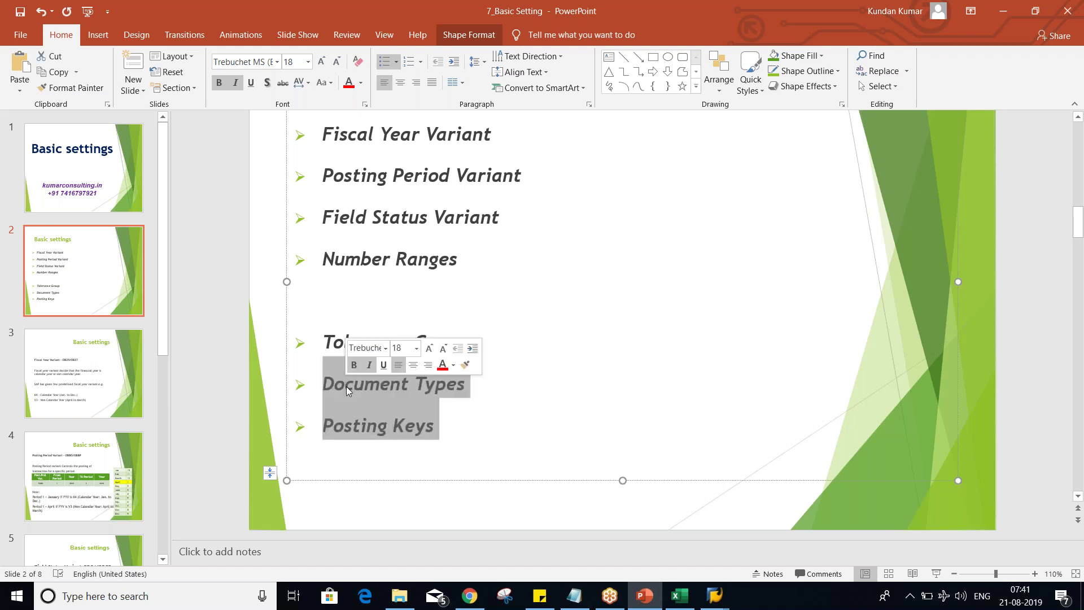
key(ctrl+x)
click(341, 312)
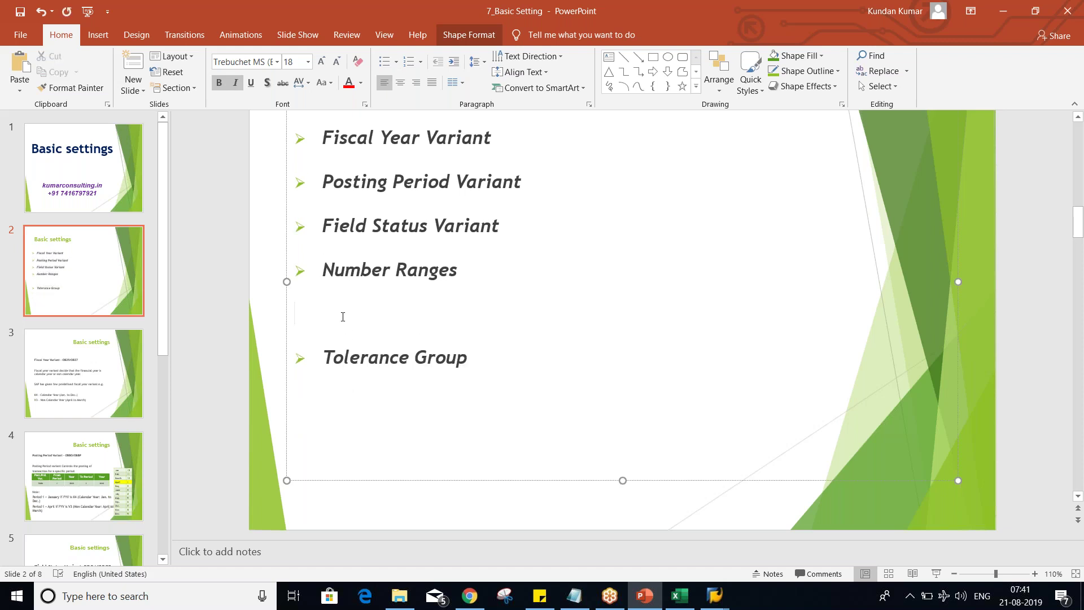
key(ctrl+v)
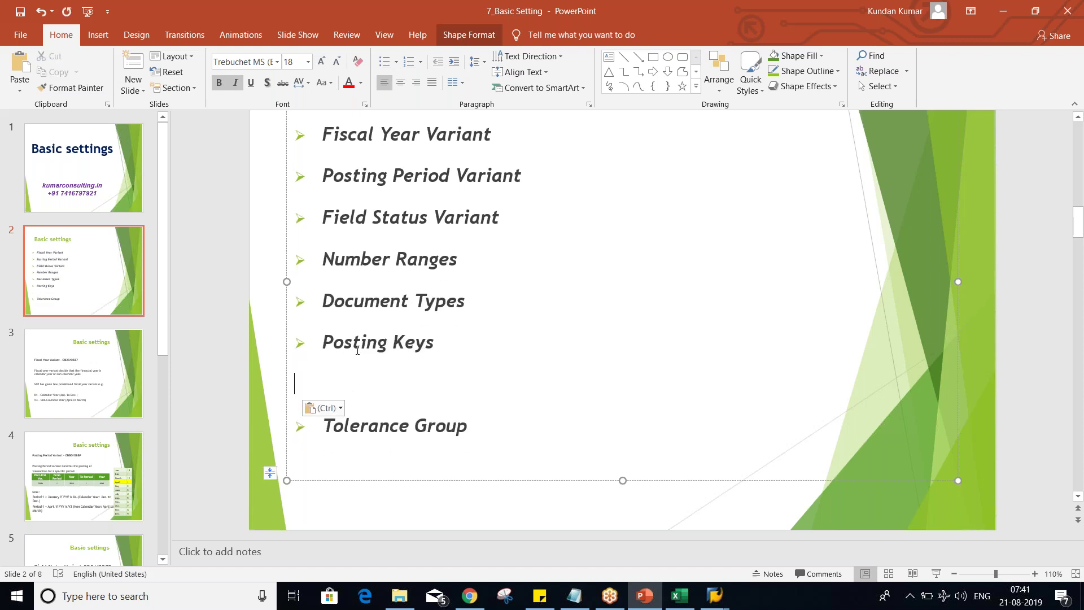
scroll(525, 362, up, 2)
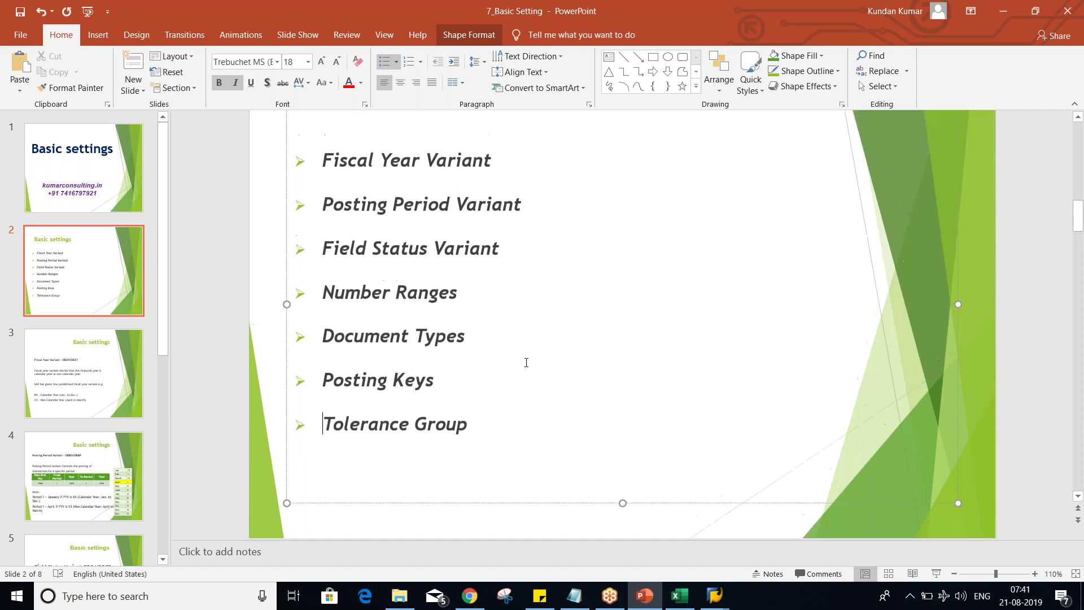
click(230, 347)
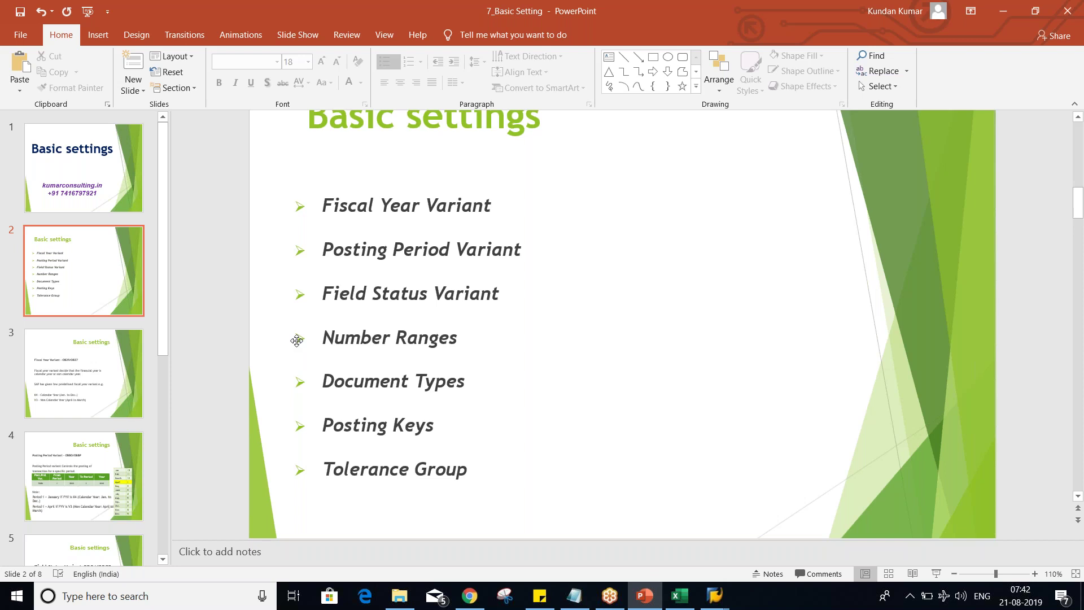
Switch to the Class workbook in Excel and widen column C on Sheet3
click(687, 602)
click(573, 376)
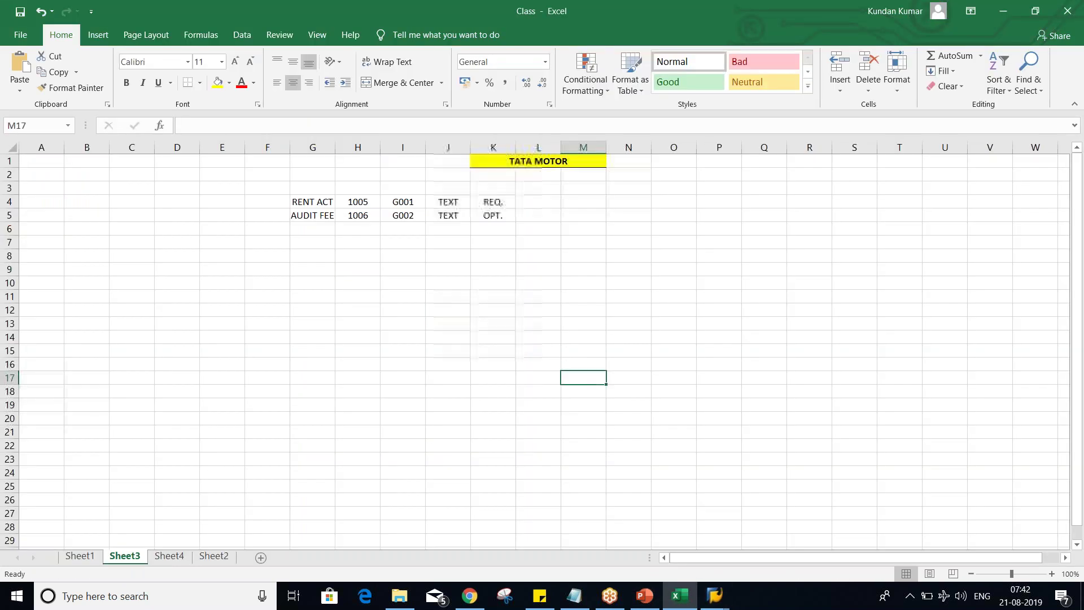
click(461, 264)
click(491, 255)
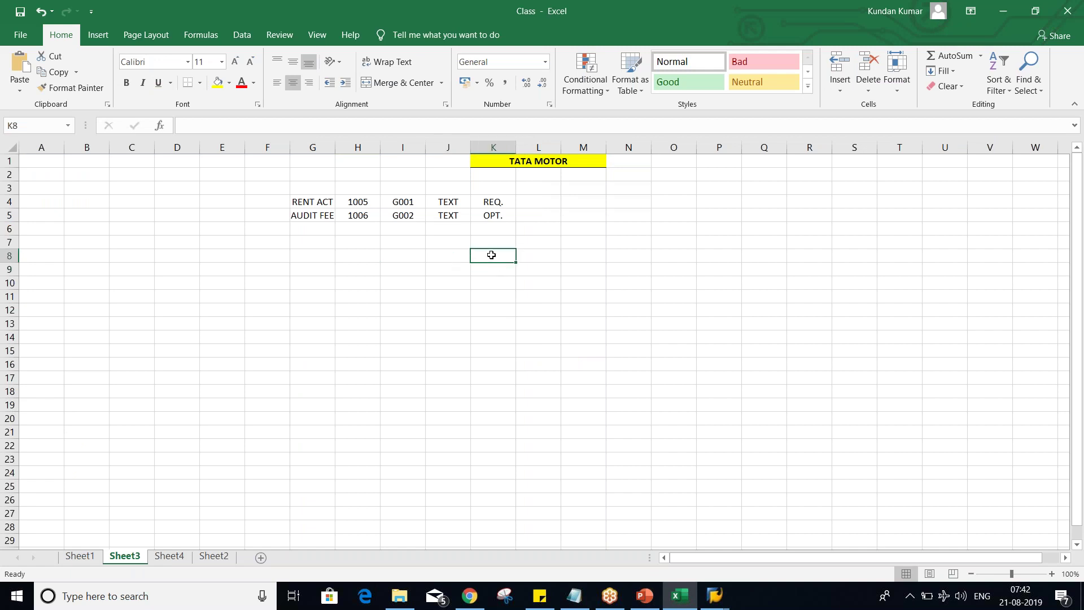
drag(201, 150, 221, 151)
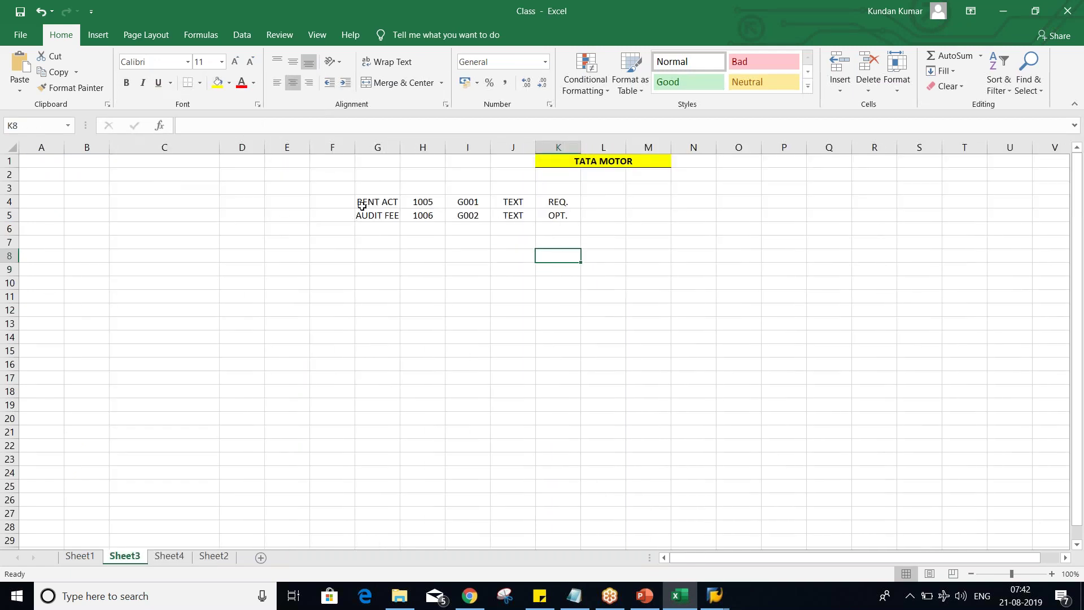
Enter the debit line RENT ACT DR. in C2 with the amount 1000 in D2
click(364, 203)
click(161, 173)
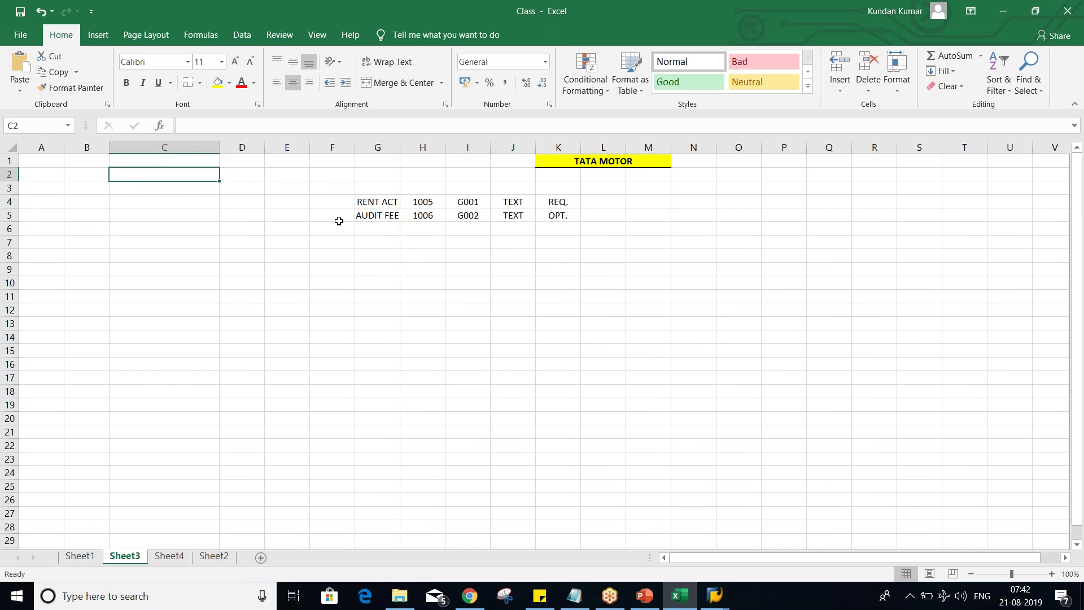
text(RENT )
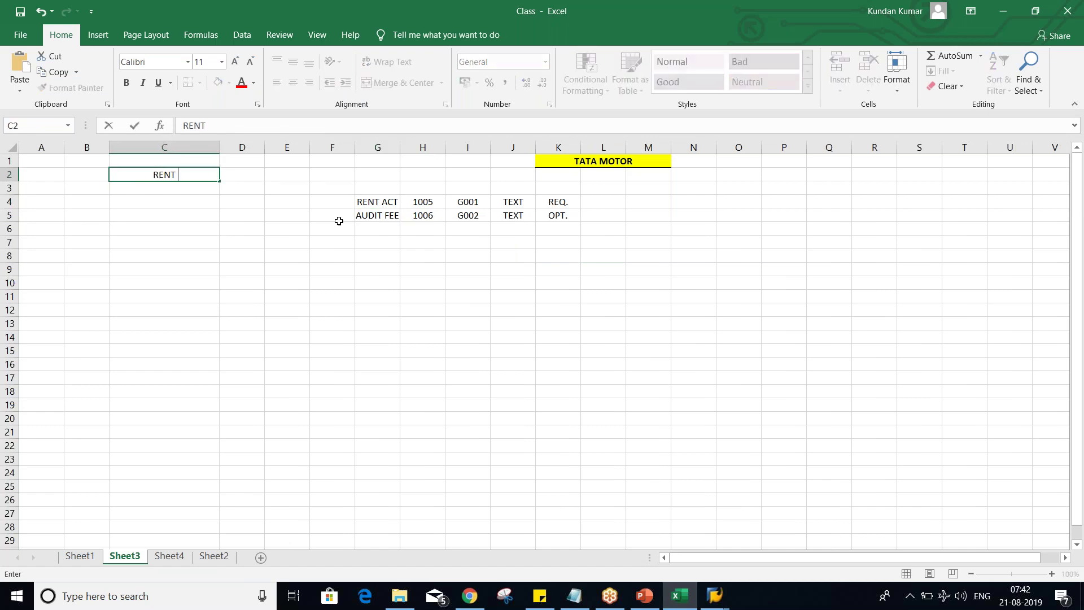
text(ACT)
text(DR.)
key(Tab)
text(1000)
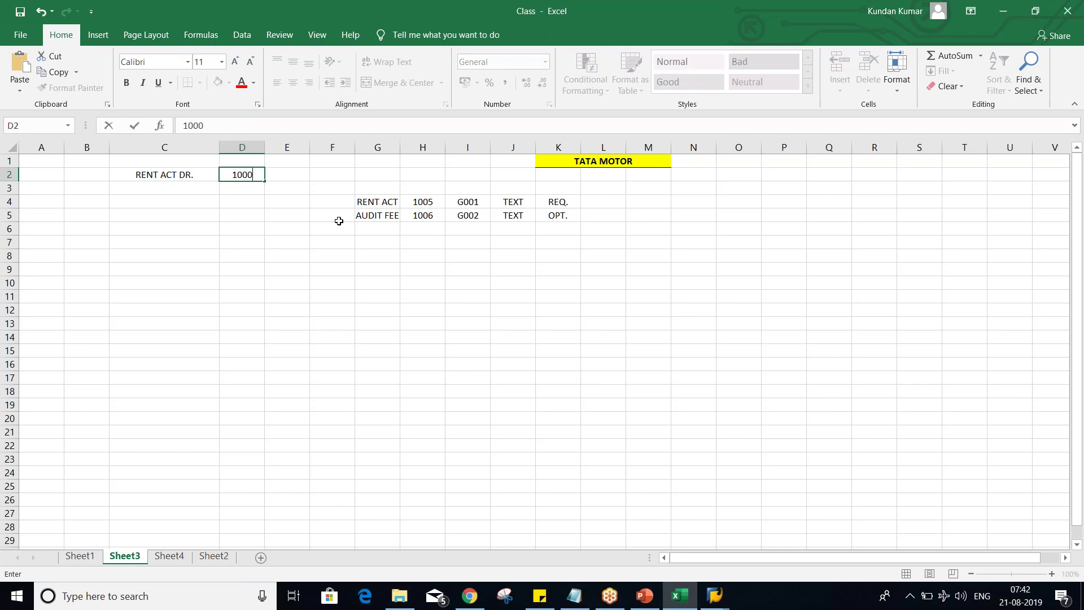
key(Return)
Enter the credit line BANK ACT CR. in C3 with the amount 1000 in D3
text(BAN)
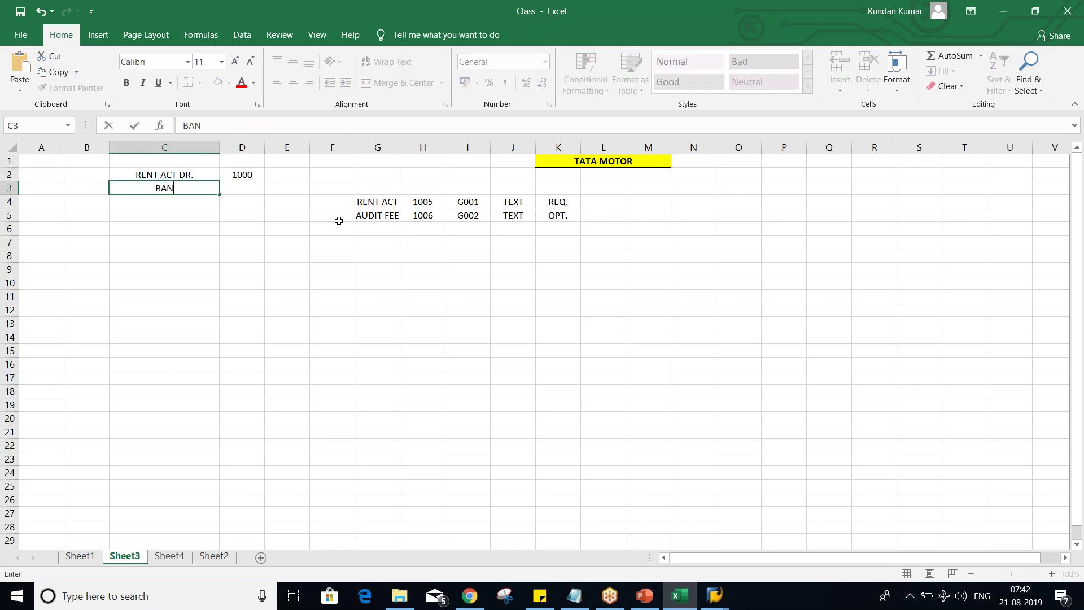
text(K ACT CR.)
key(Tab)
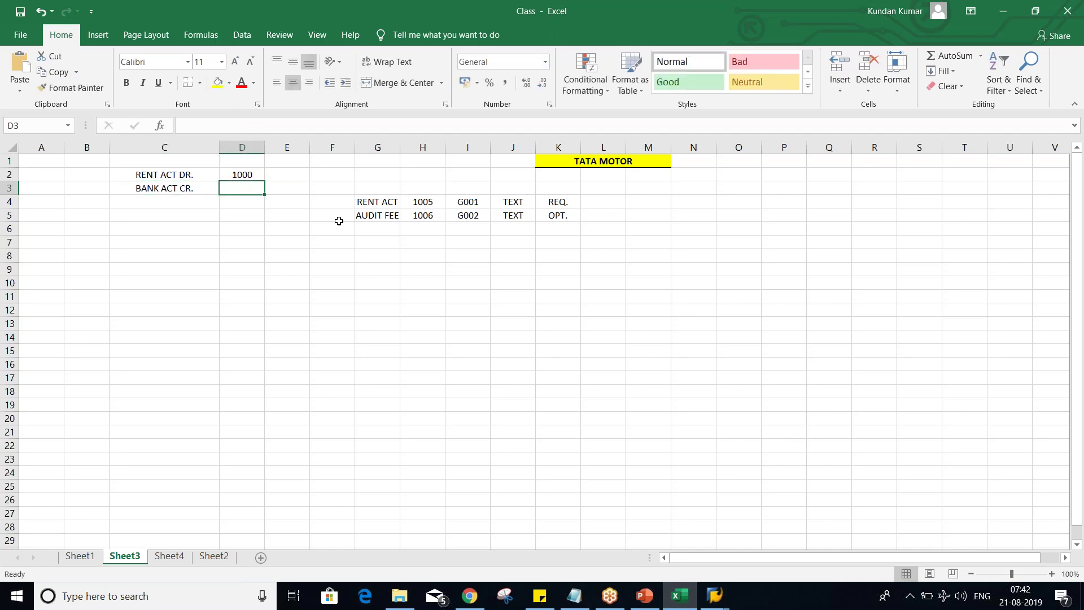
text(1000)
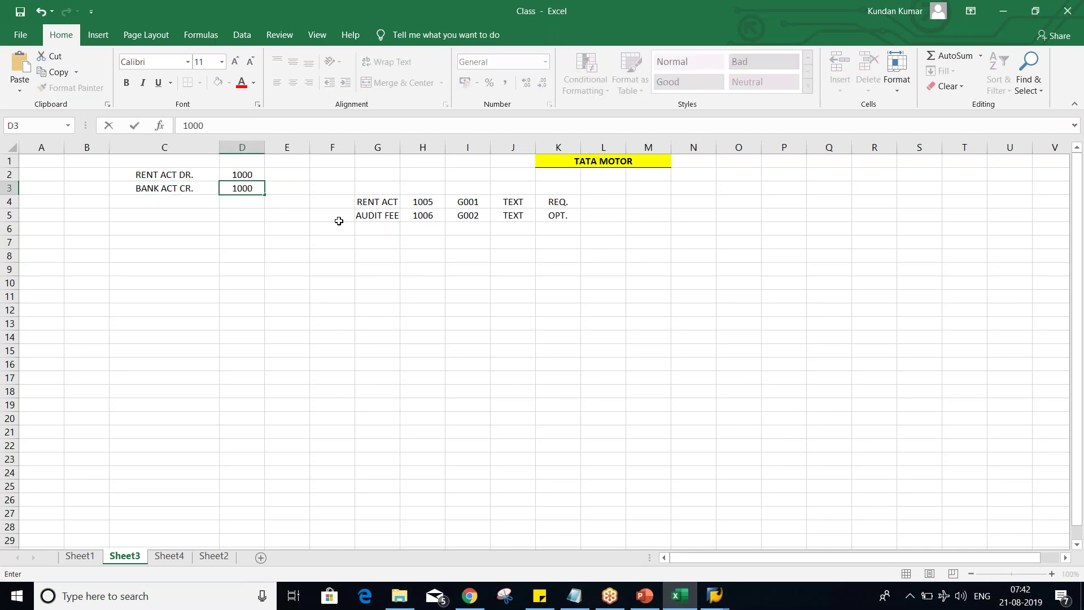
key(Return)
drag(195, 176, 247, 186)
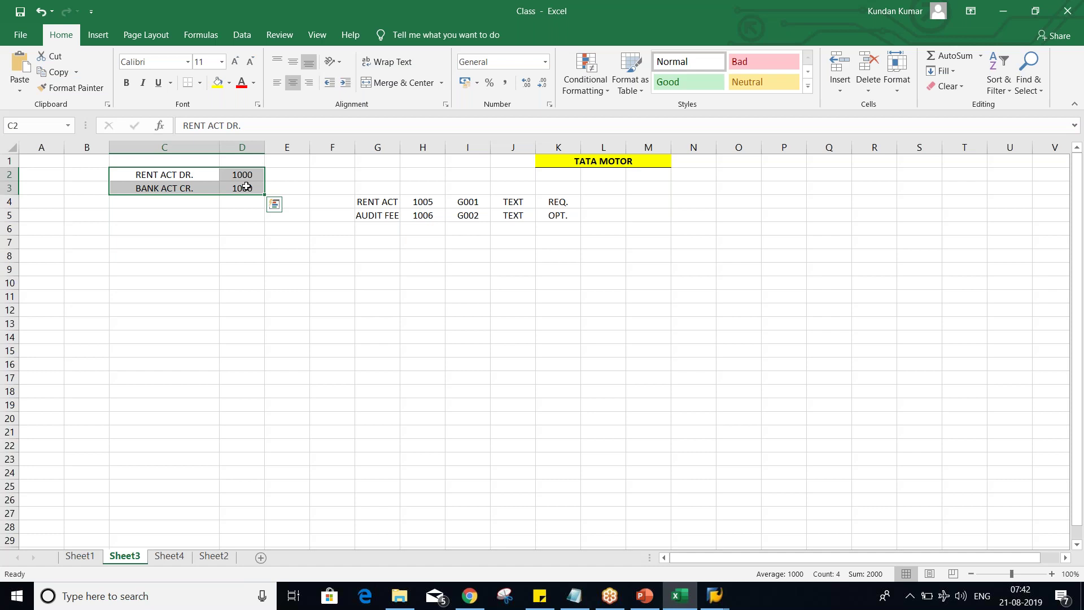
click(164, 282)
click(182, 178)
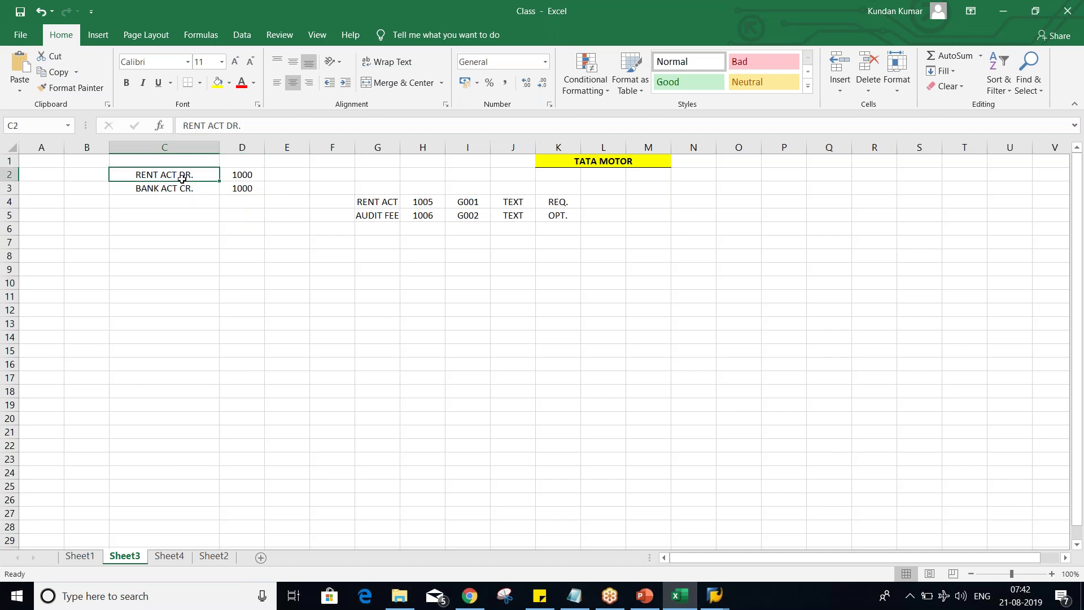
drag(181, 177, 242, 189)
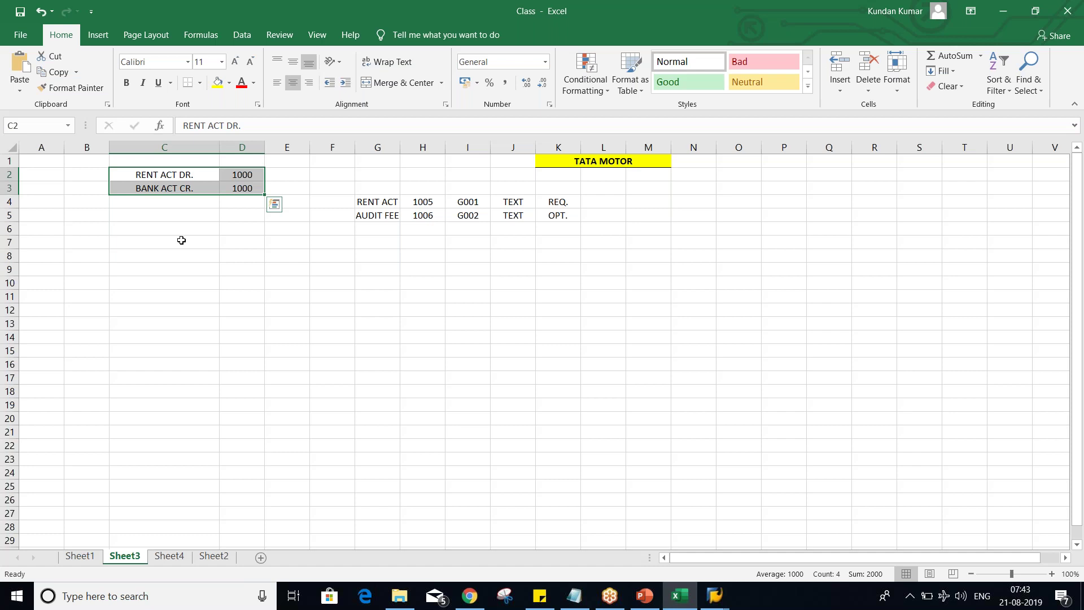
click(239, 246)
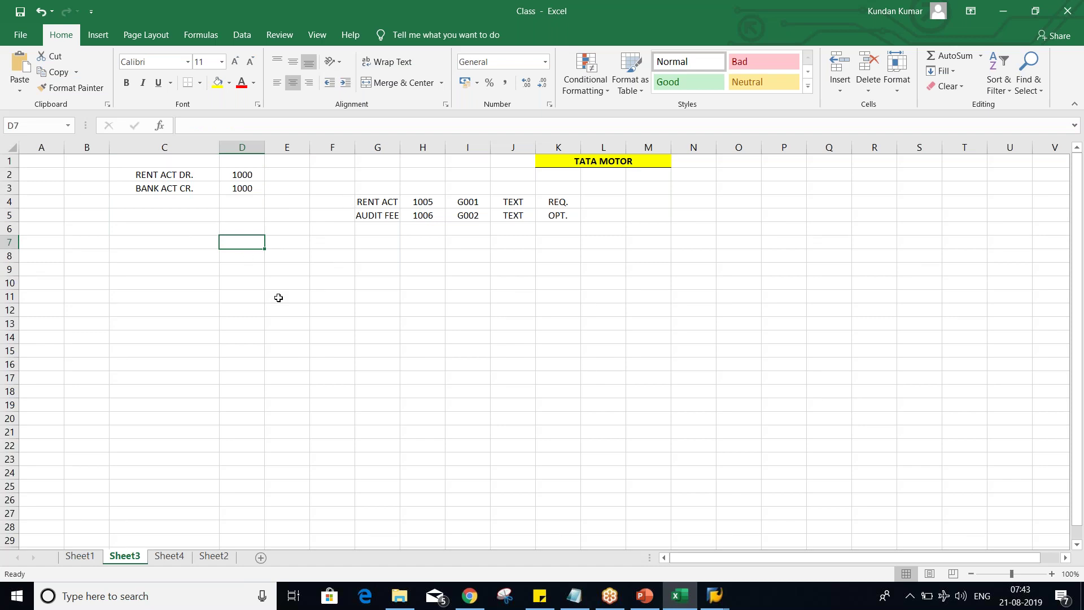
click(416, 249)
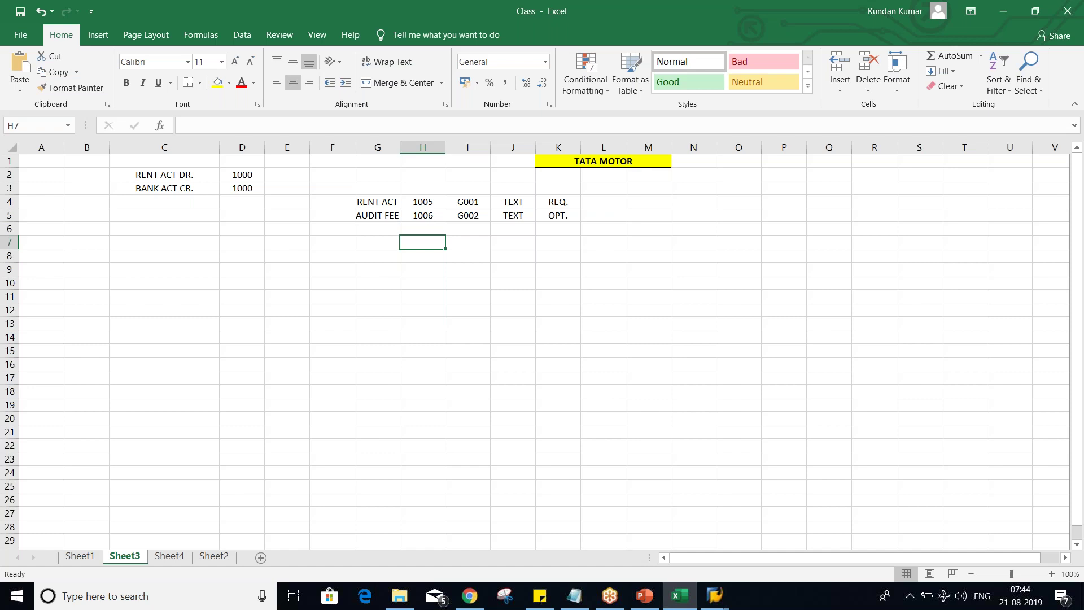
Switch to SAP and open the accounting document number range transaction with /NFBN1
key(alt+Tab)
key(alt+Tab)
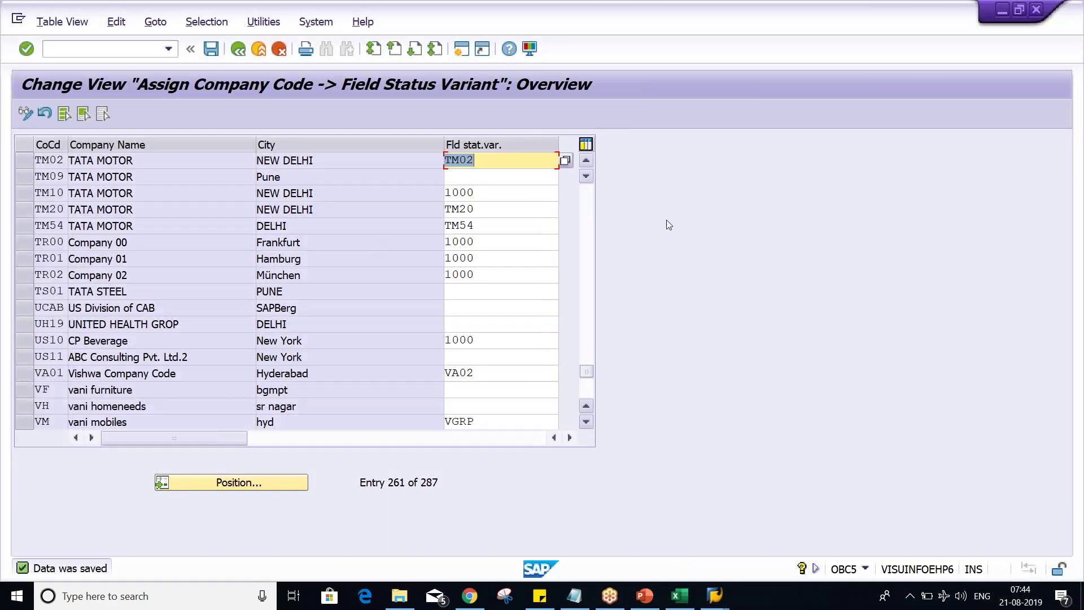
click(101, 45)
text(/N)
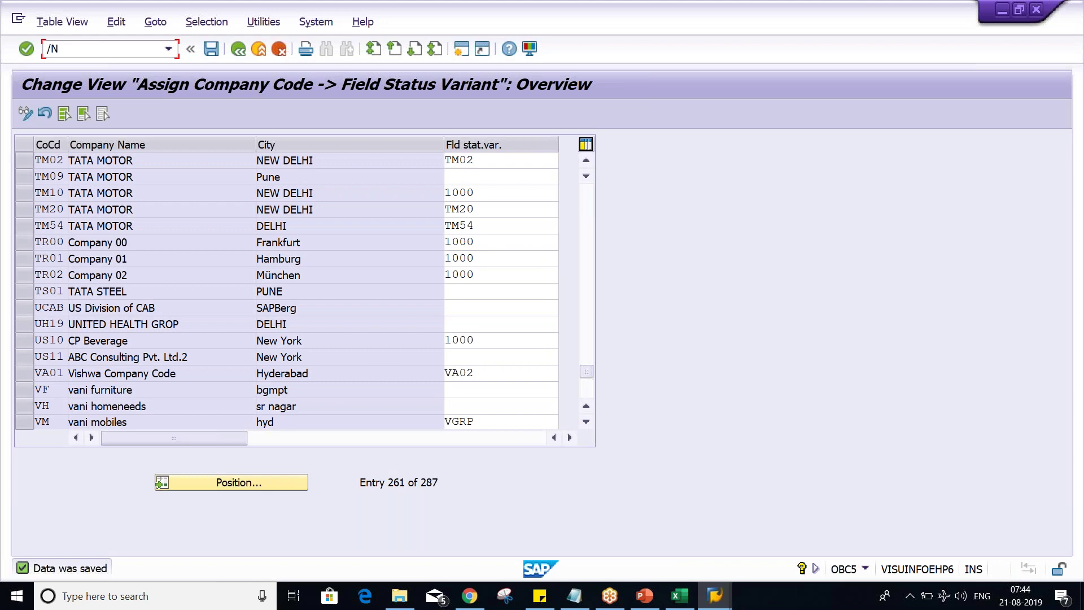
text(FBN1)
key(Return)
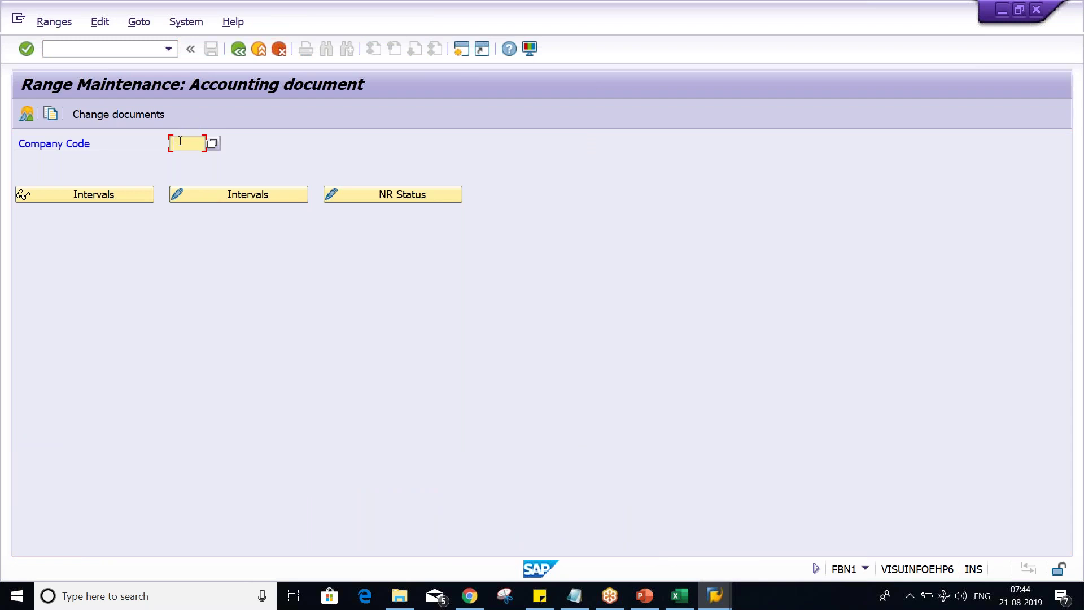
Back in Excel, give the journal entry in C2:D3 a thick outside border and a yellow fill
click(689, 601)
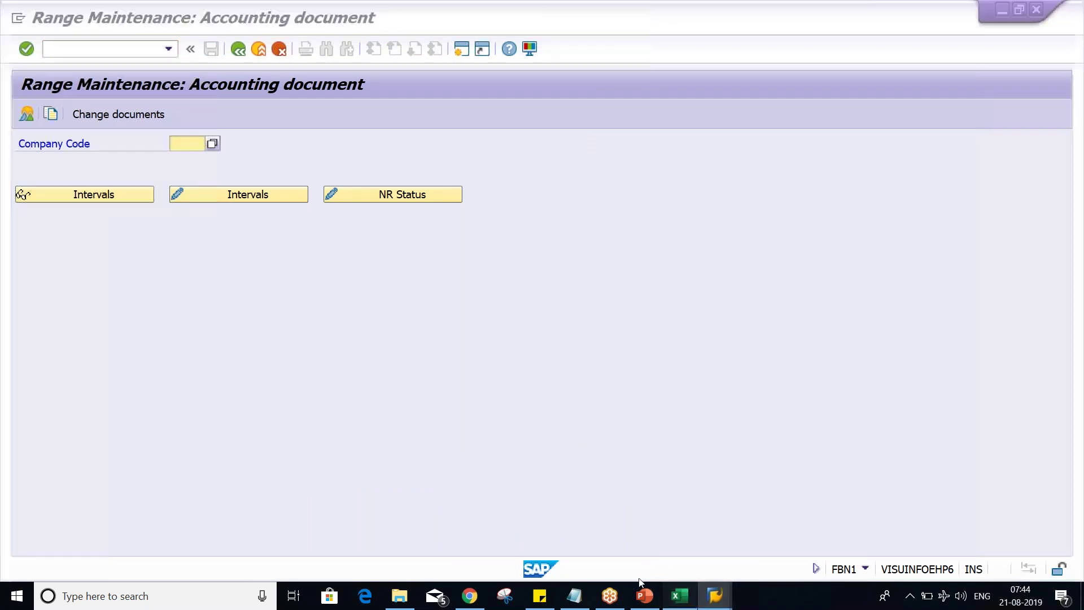
drag(184, 176, 241, 188)
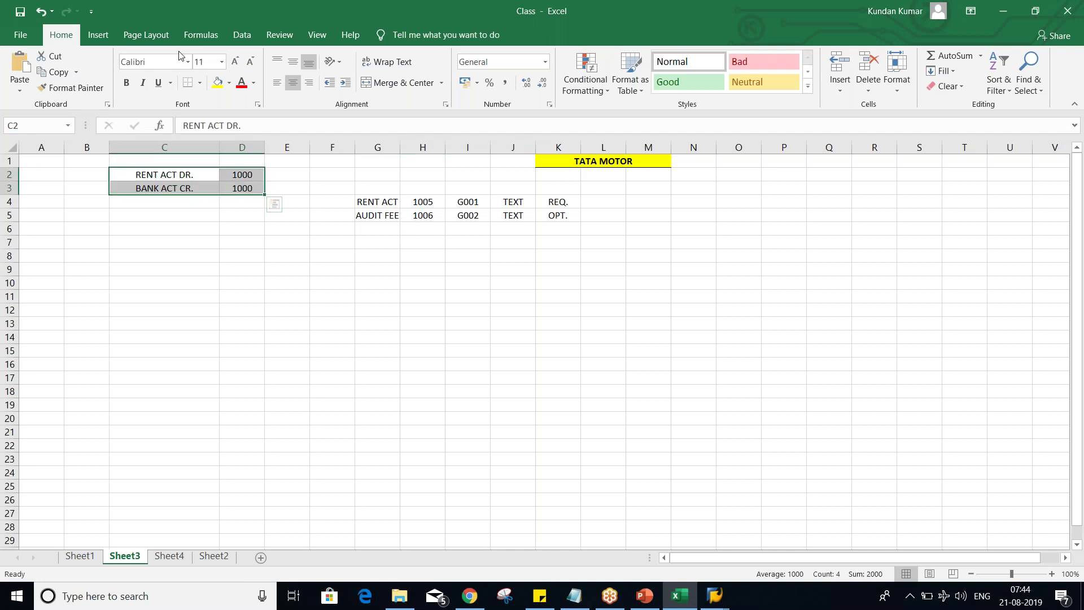
click(201, 84)
click(207, 236)
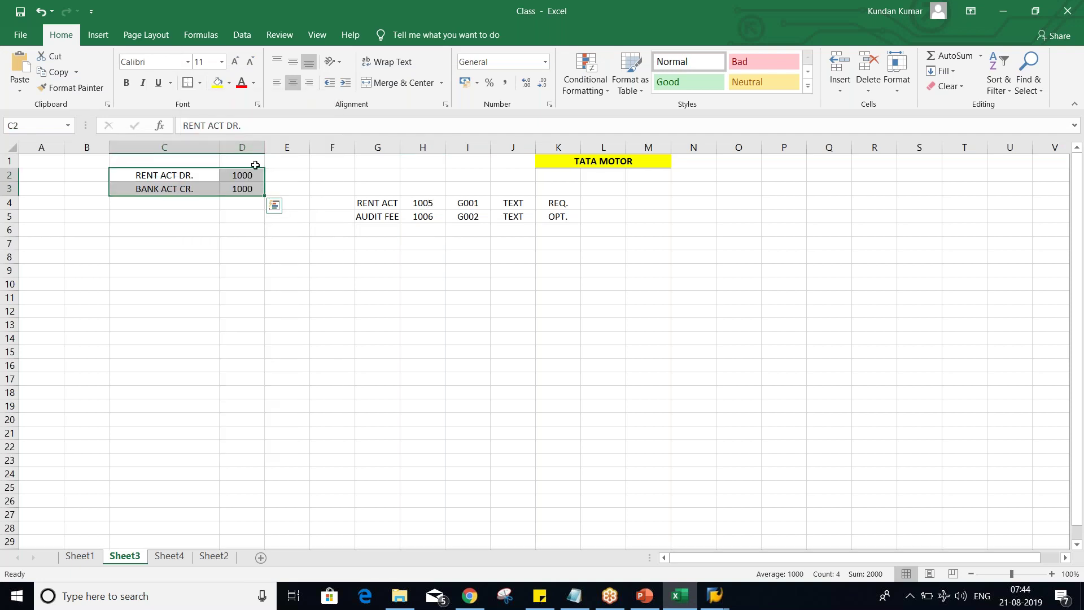
click(217, 83)
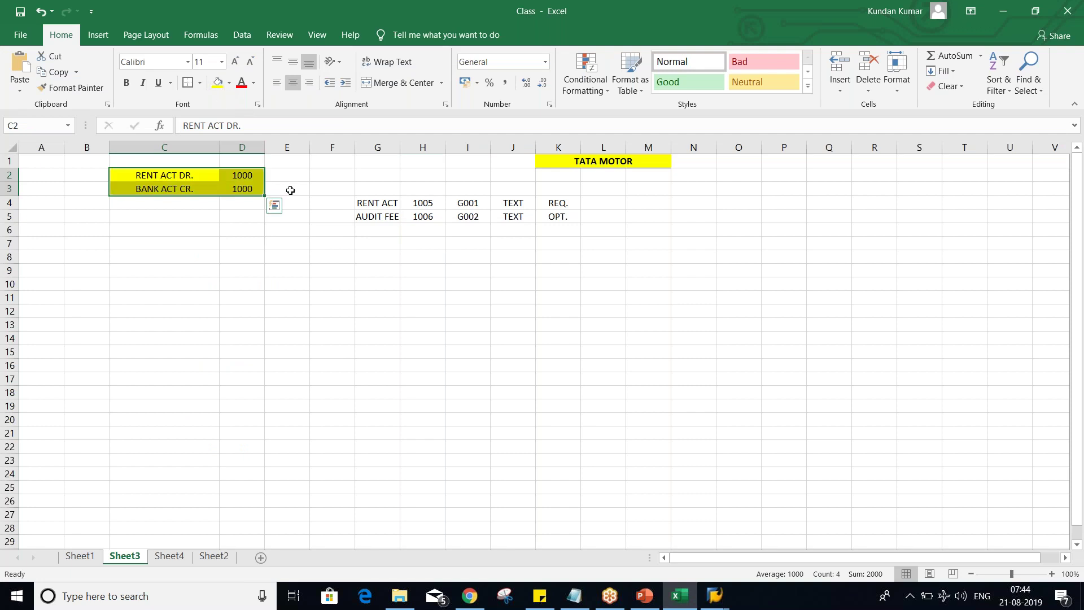
Enter 1000 in cell C4, directly below the bank credit line
click(180, 215)
click(181, 202)
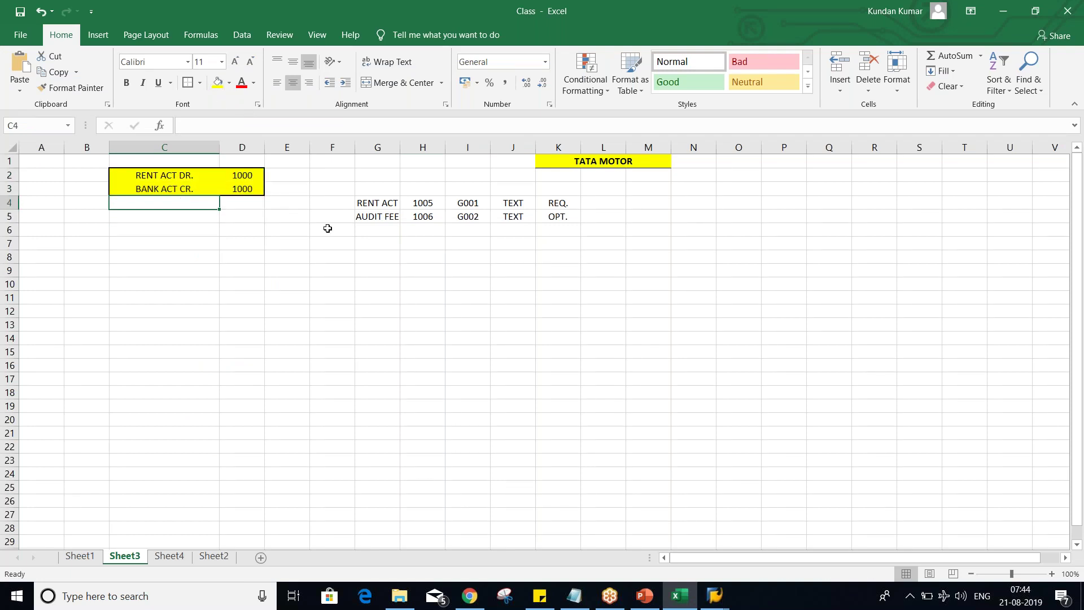
text(1000)
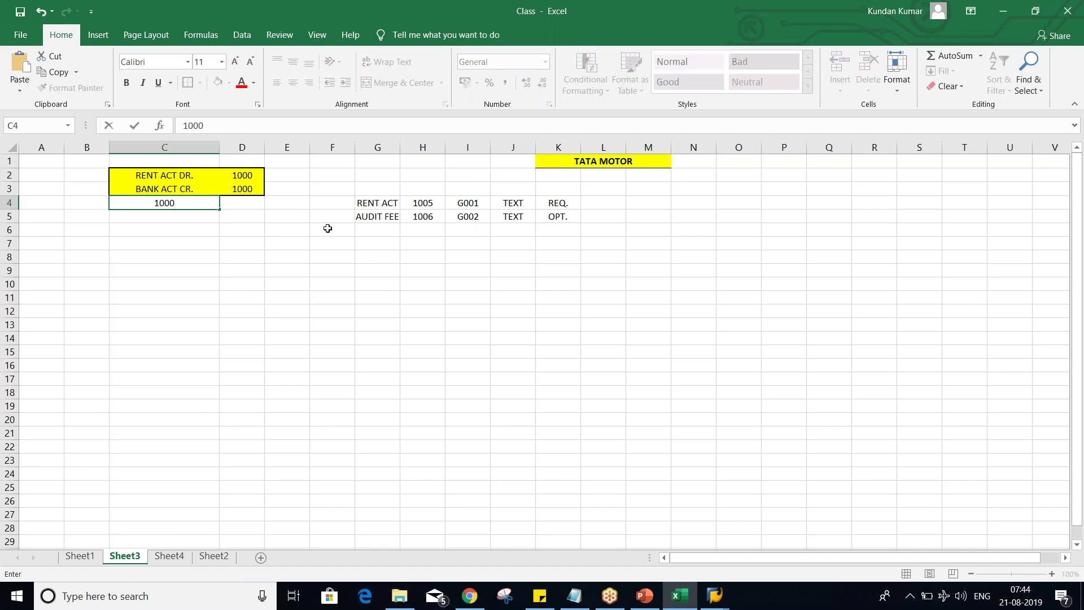
key(Return)
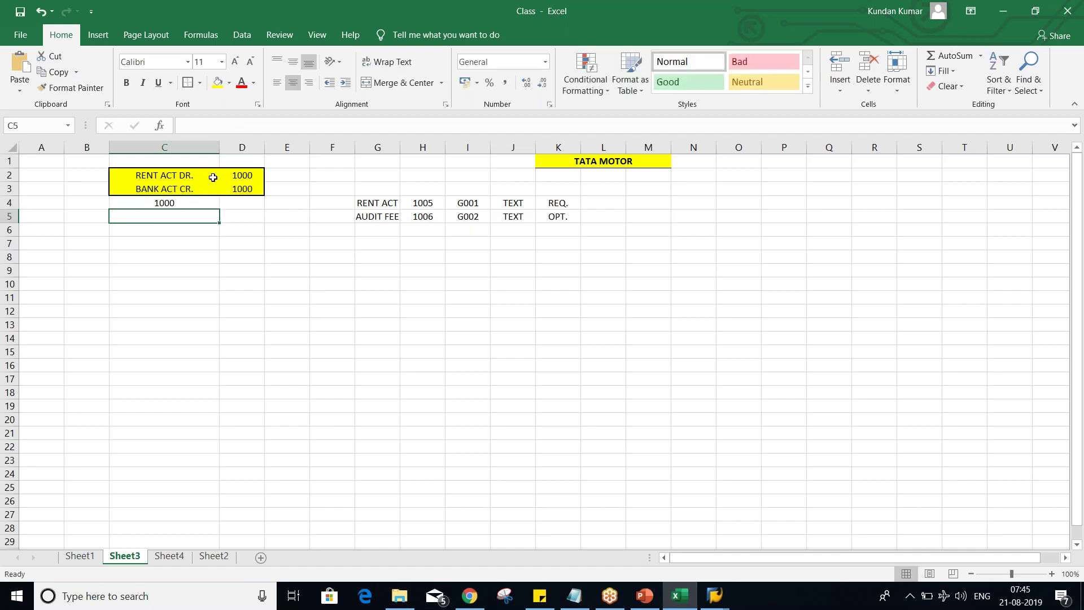
Set both journal entry amounts in D2 and D3 to 4500
click(231, 176)
key(Right)
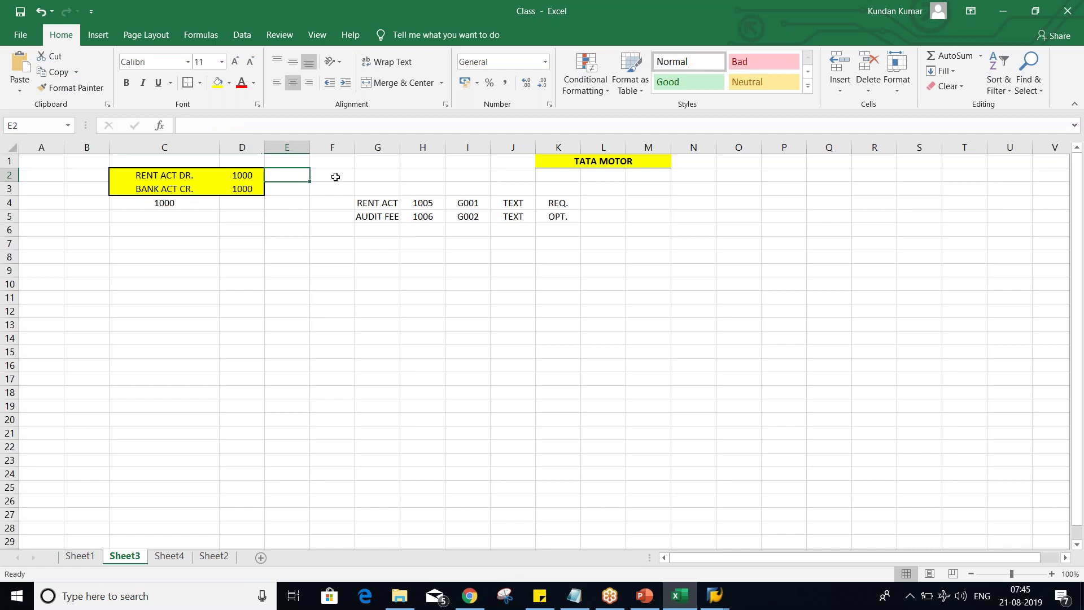
click(235, 176)
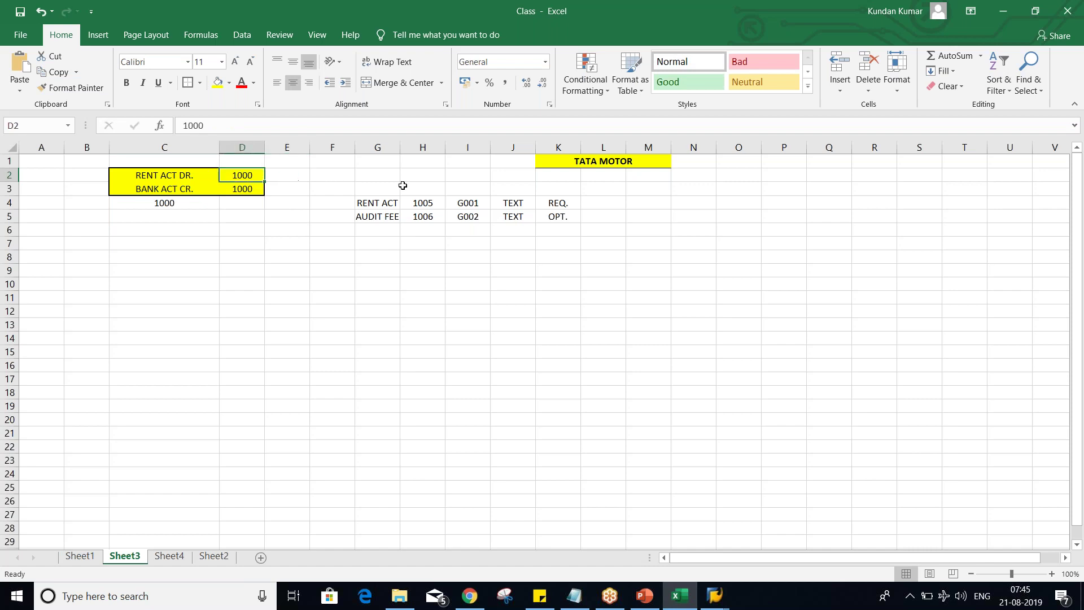
text(4500)
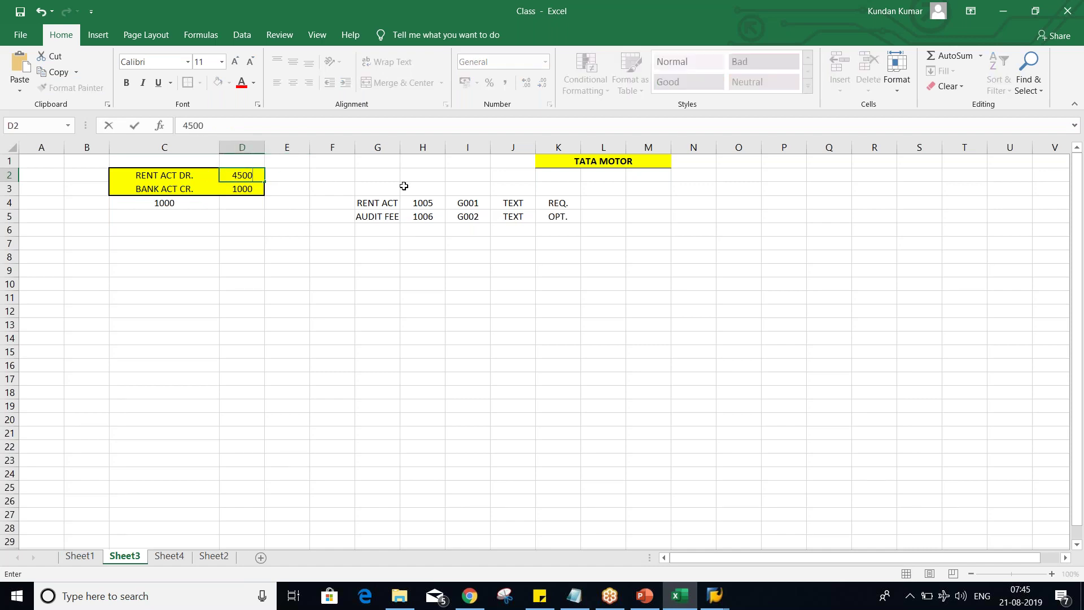
key(Return)
text(4500)
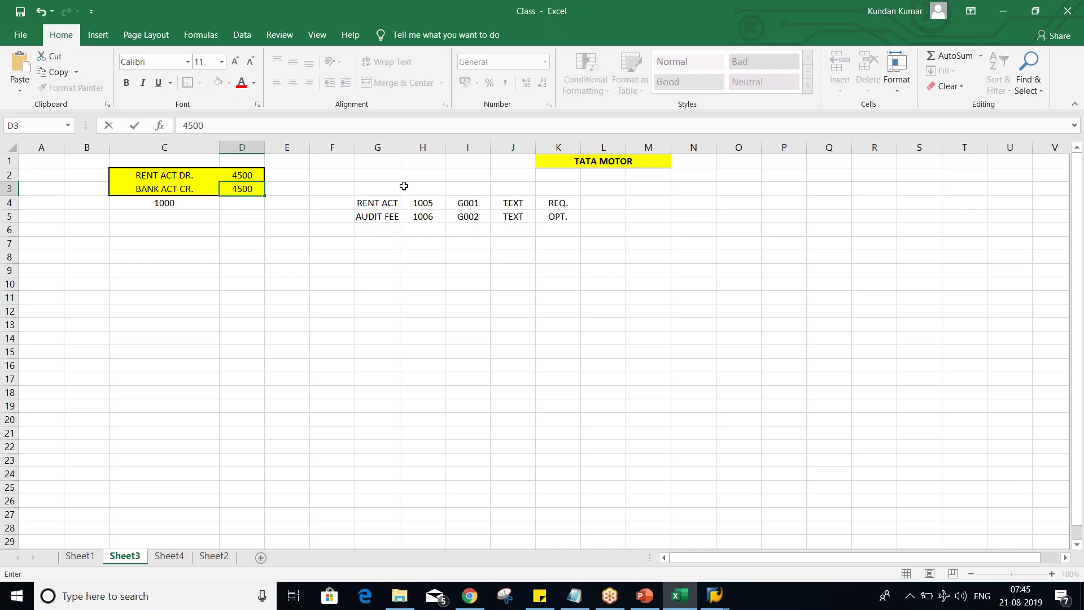
key(Return)
Continue the document numbers below the entry with 1001 in C5 and 1002 in C6
click(186, 201)
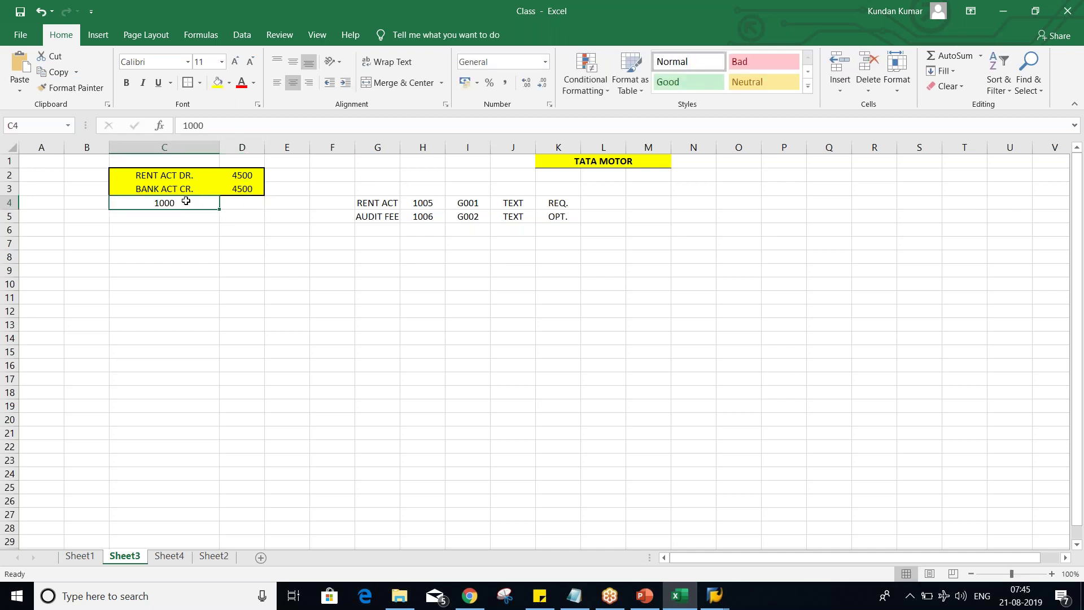
click(183, 217)
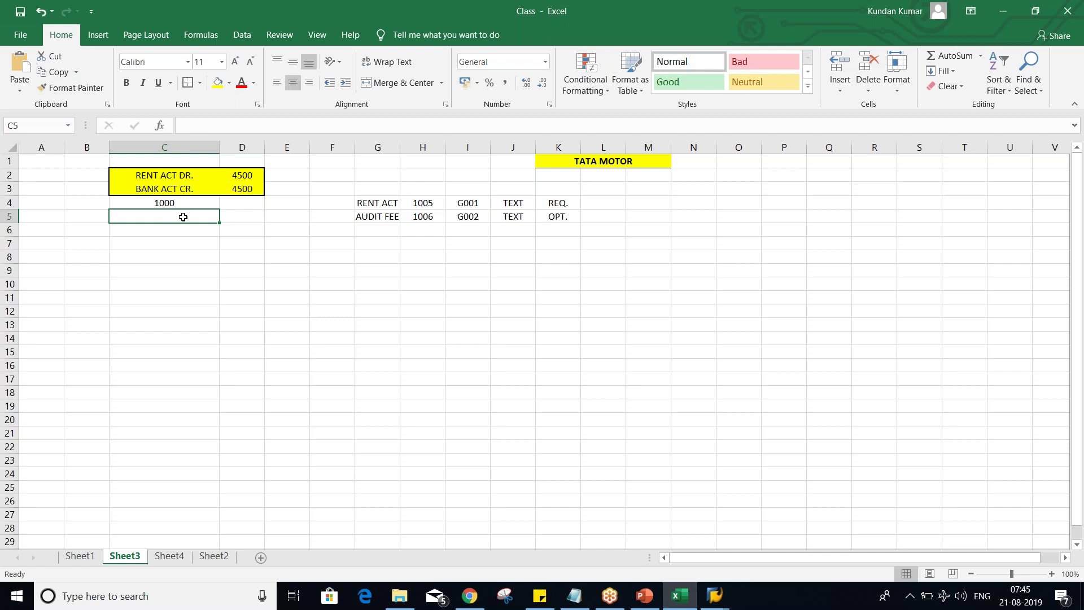
text(1001)
key(Return)
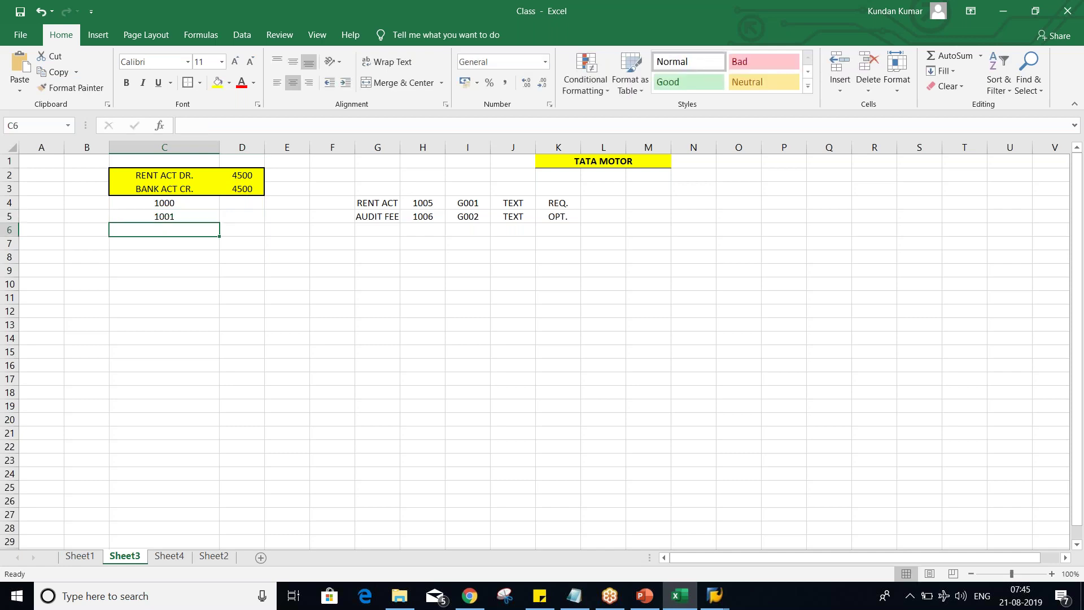
text(1002)
key(Return)
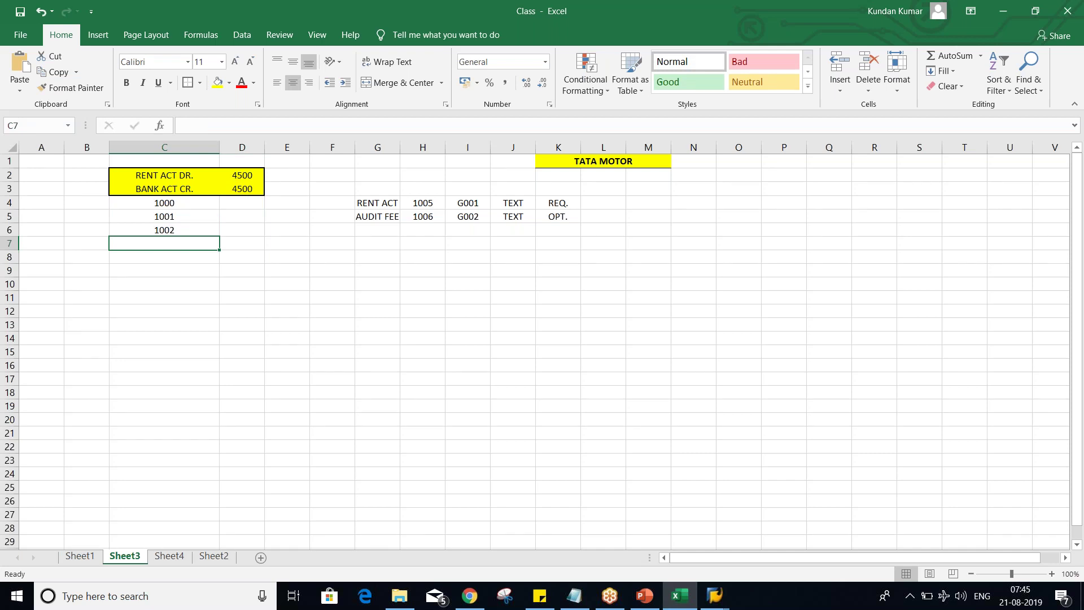
Switch to SAP and open the accounting document number range intervals of company code TM02 for changing
key(alt+Tab)
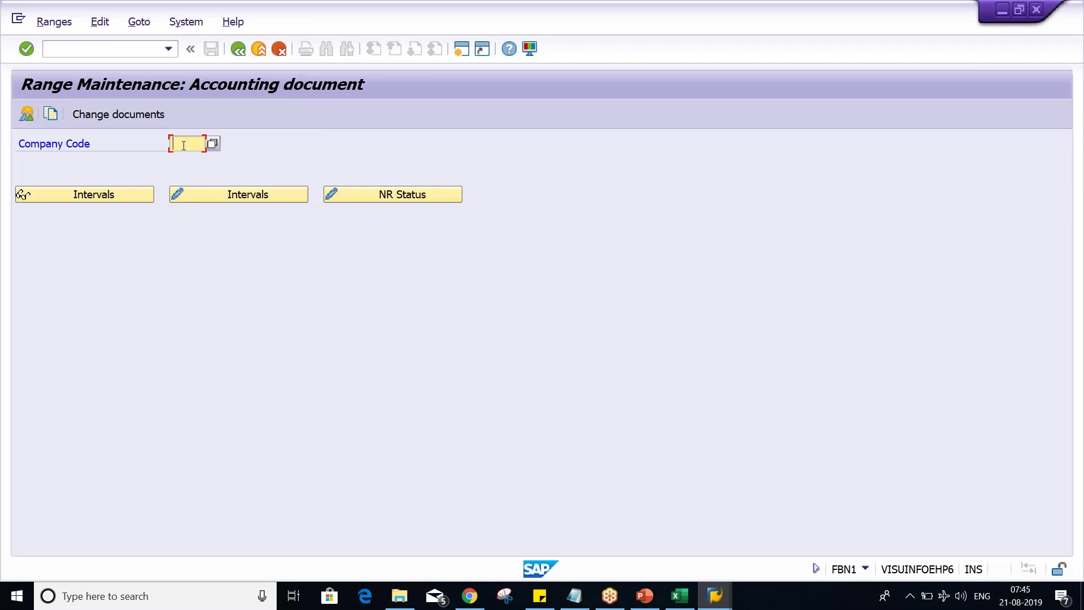
text(TM02)
click(240, 196)
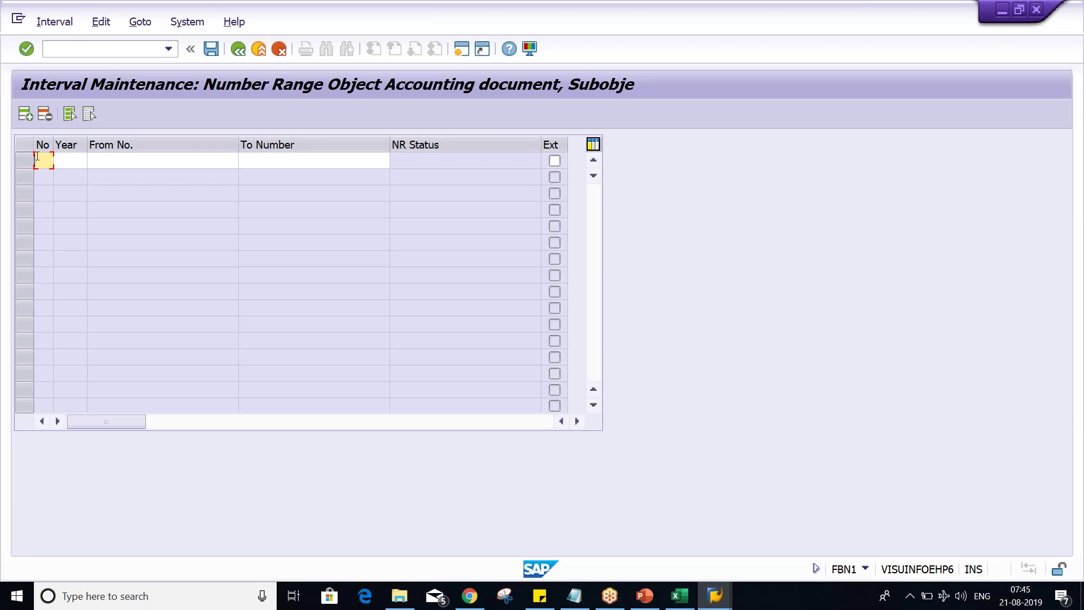
Define number range interval 01 for year 2019, running from 1000 to 1999
text(01)
key(Tab)
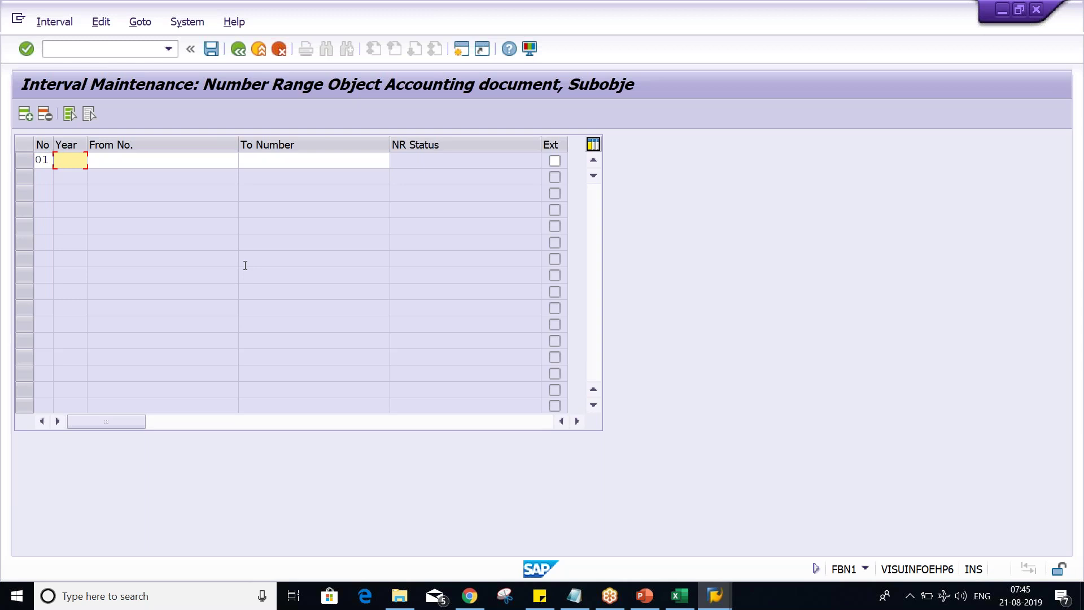
text(2019)
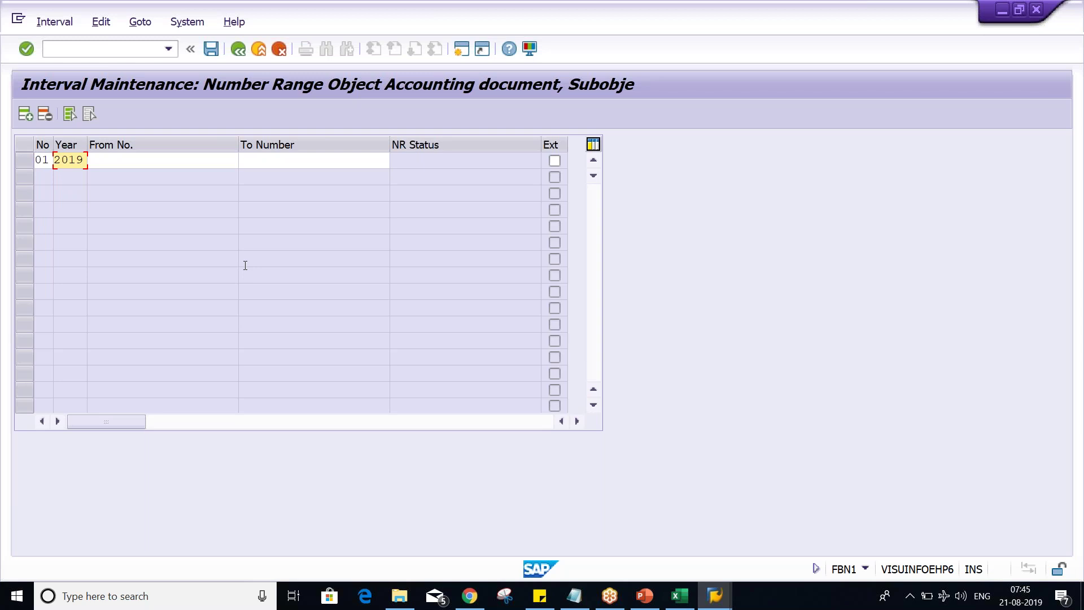
key(Tab)
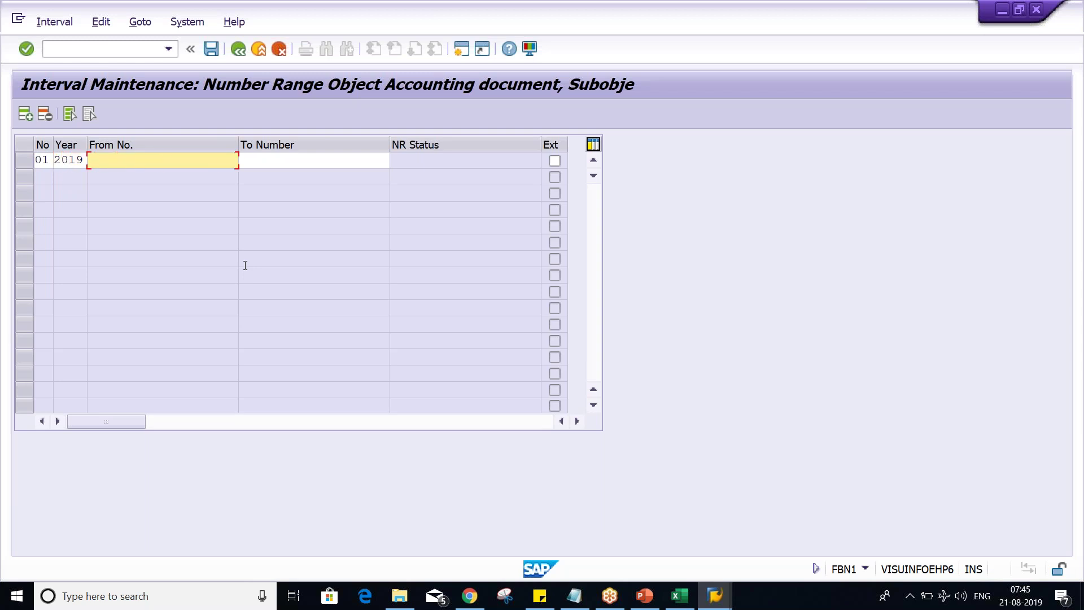
text(1000)
key(Tab)
text(1999)
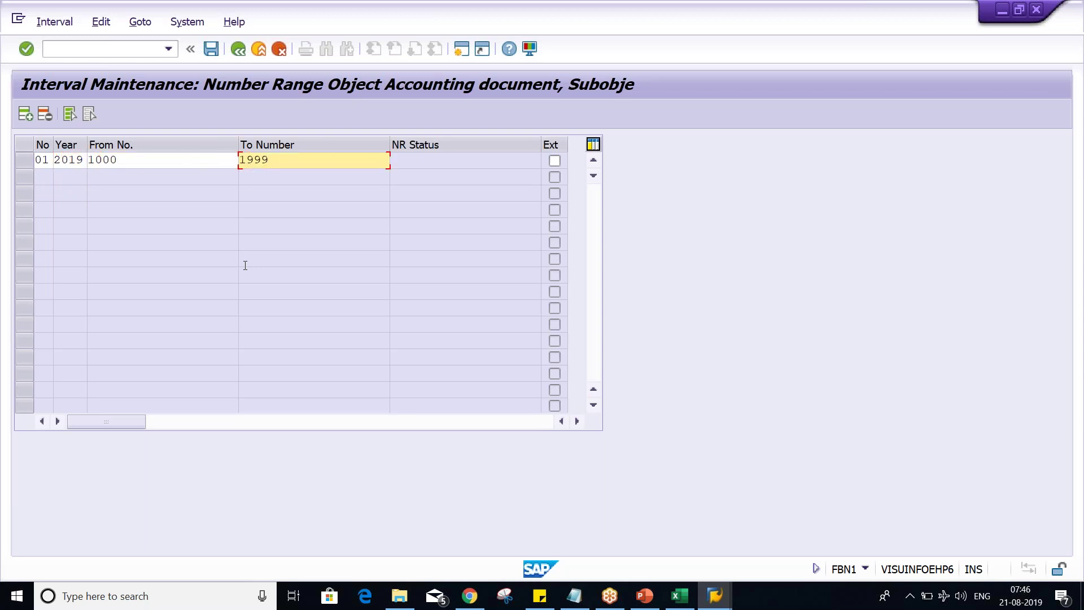
key(Return)
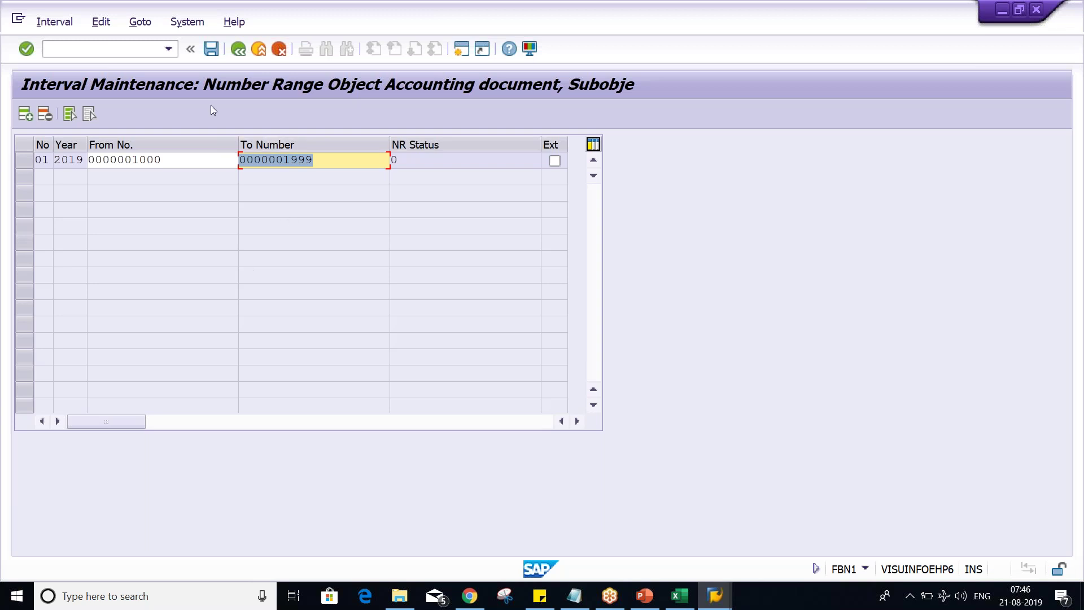
Check the interval's start and end numbers, and save it, accepting the transport notice
click(199, 163)
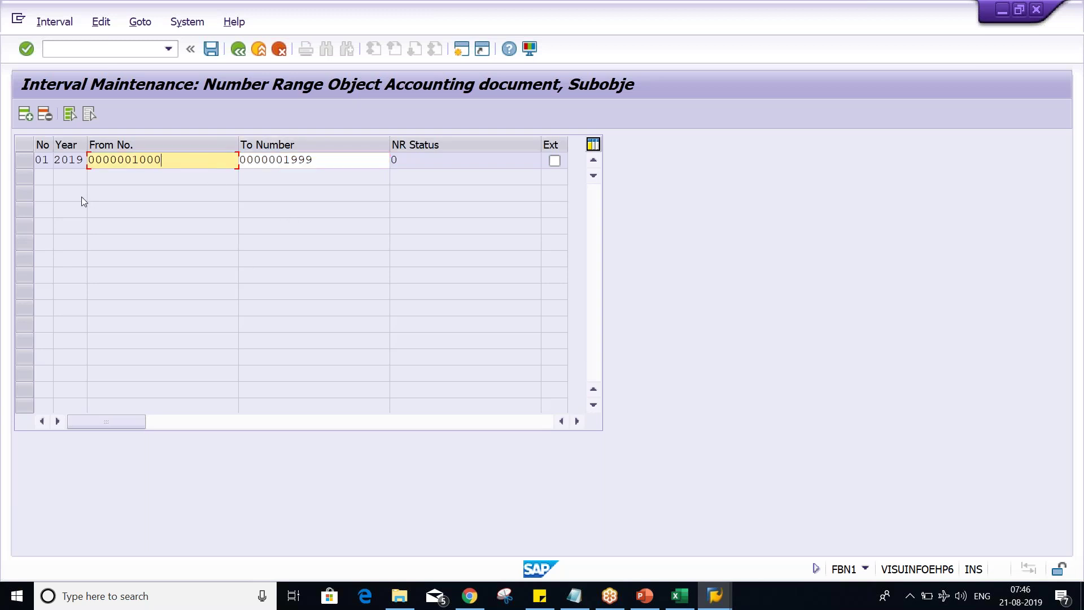
key(shift+Left)
key(shift+Left)
key(shift+Left)
key(shift+Left)
click(201, 162)
click(346, 165)
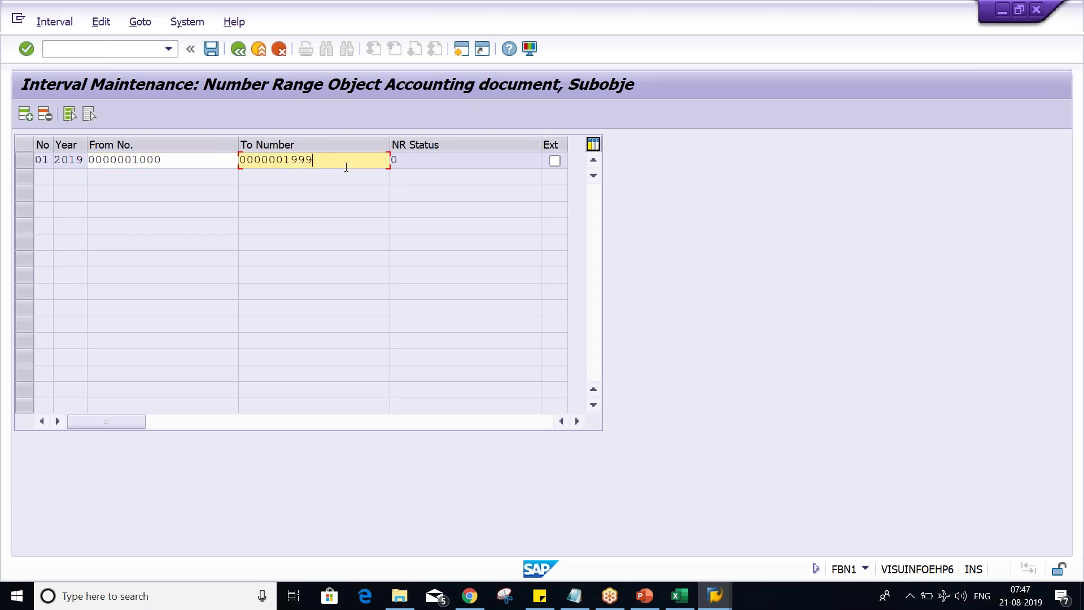
key(ctrl+s)
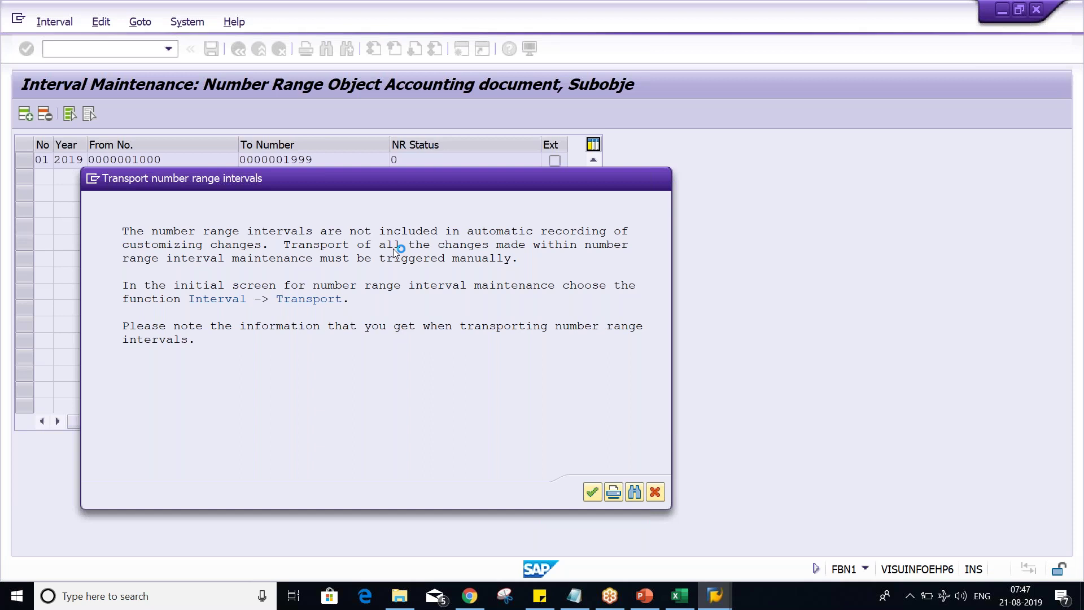
key(Return)
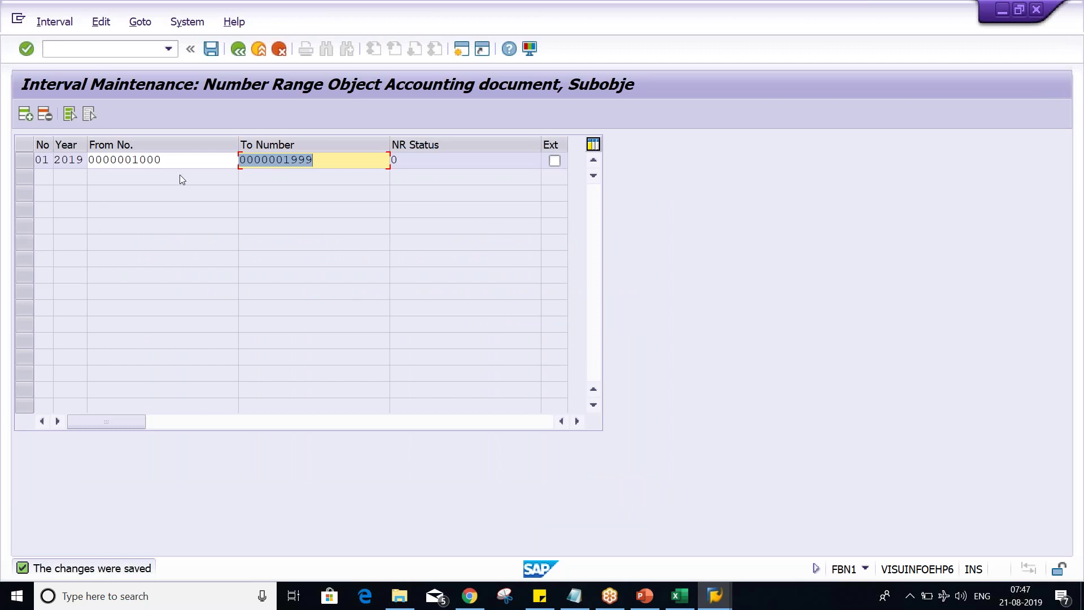
Examine the saved interval's start and end numbers alongside the example document numbers in Excel, returning to SAP
key(shift+Tab)
click(215, 158)
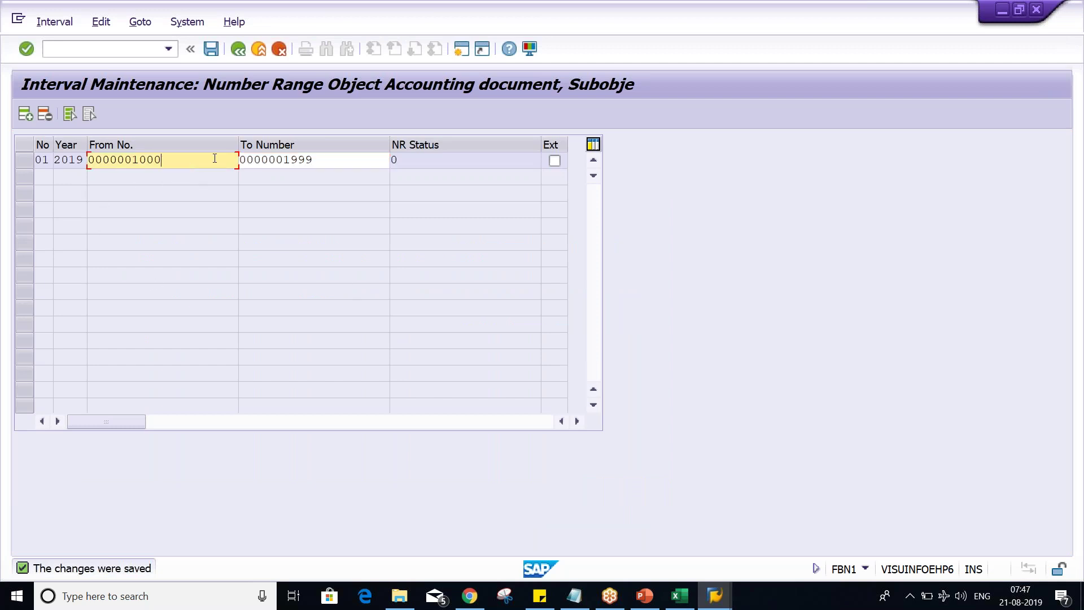
drag(182, 156, 131, 154)
drag(331, 161, 277, 161)
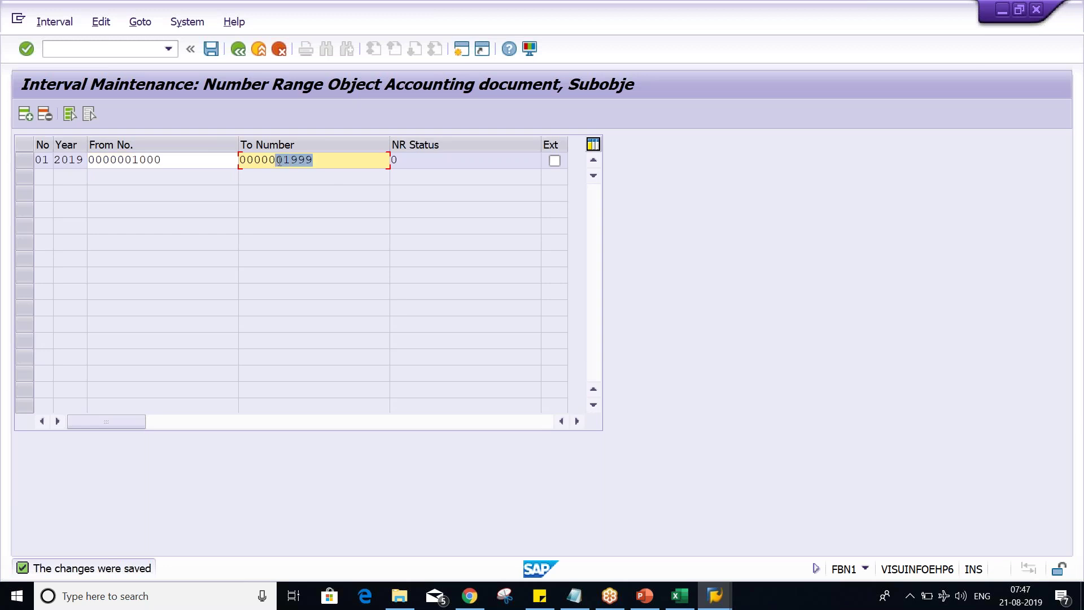
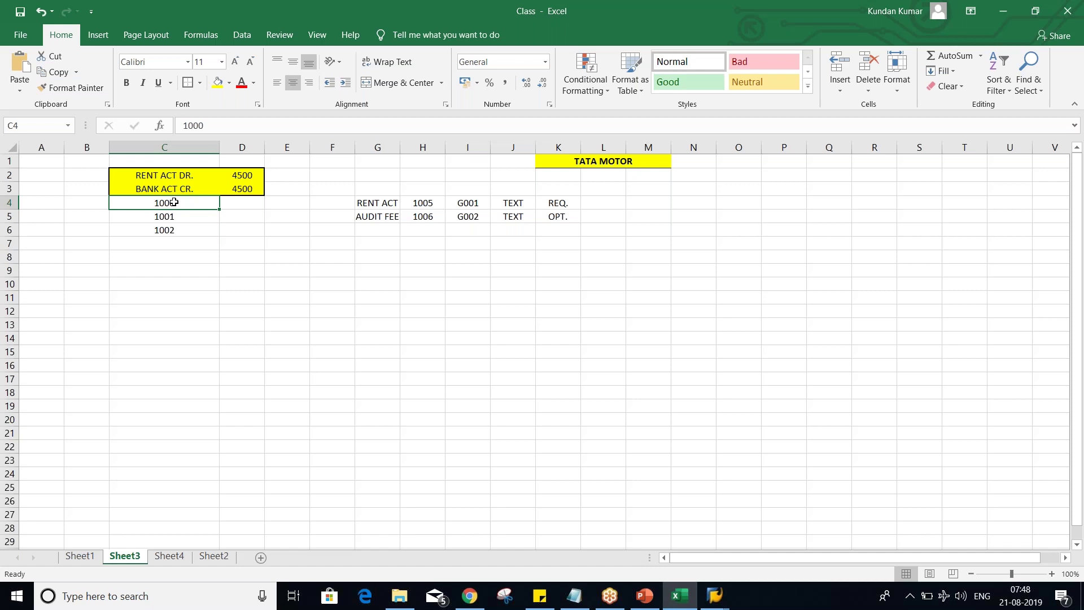
key(alt+Tab)
Mark interval 01 as external to demonstrate manual numbering, and clear the mark again
click(554, 160)
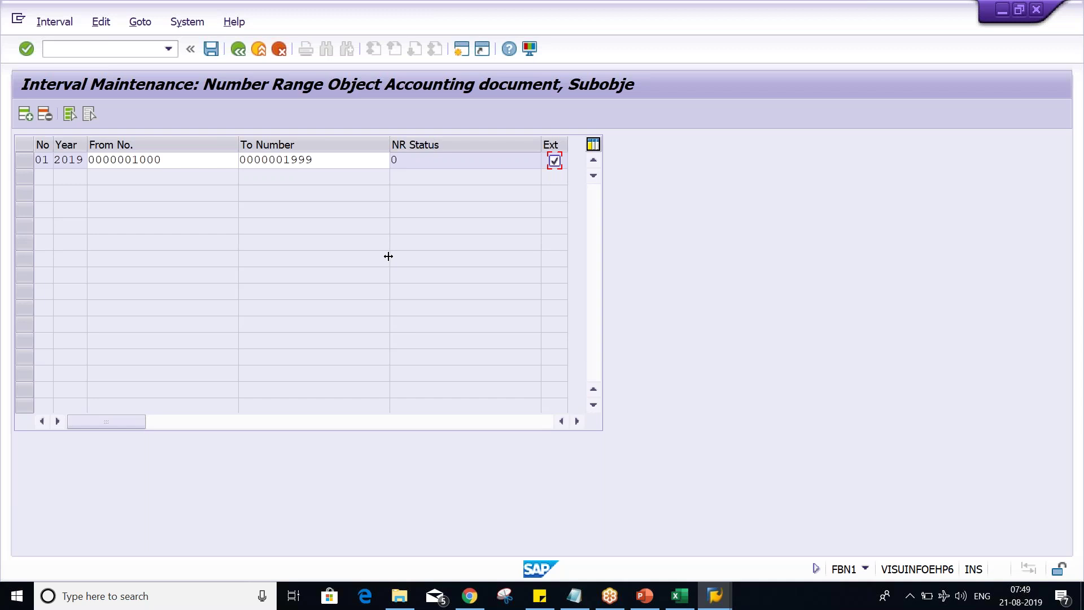
click(315, 159)
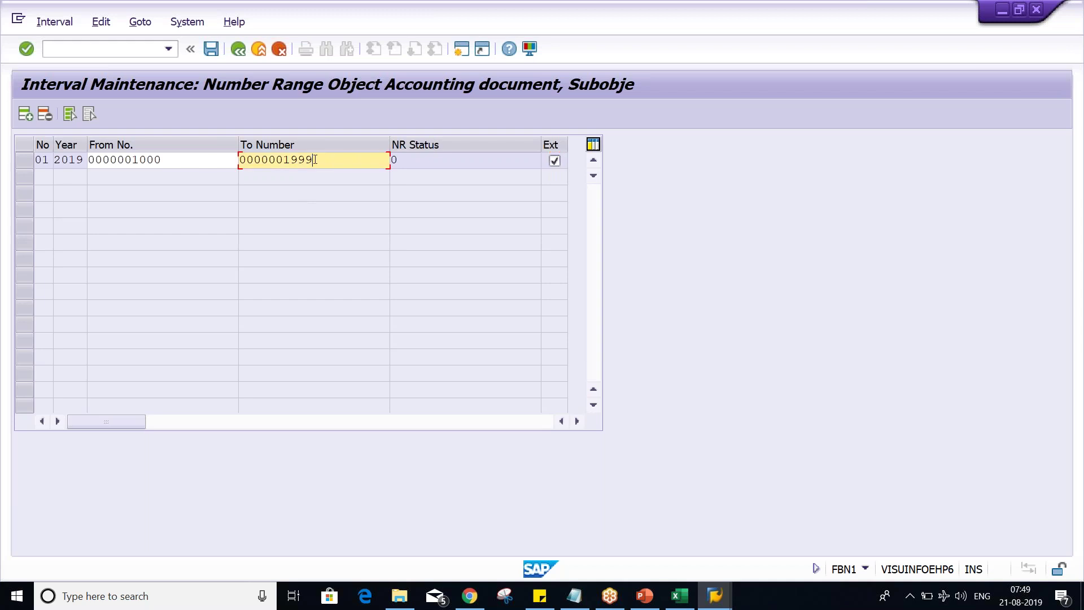
click(192, 160)
click(365, 163)
click(554, 161)
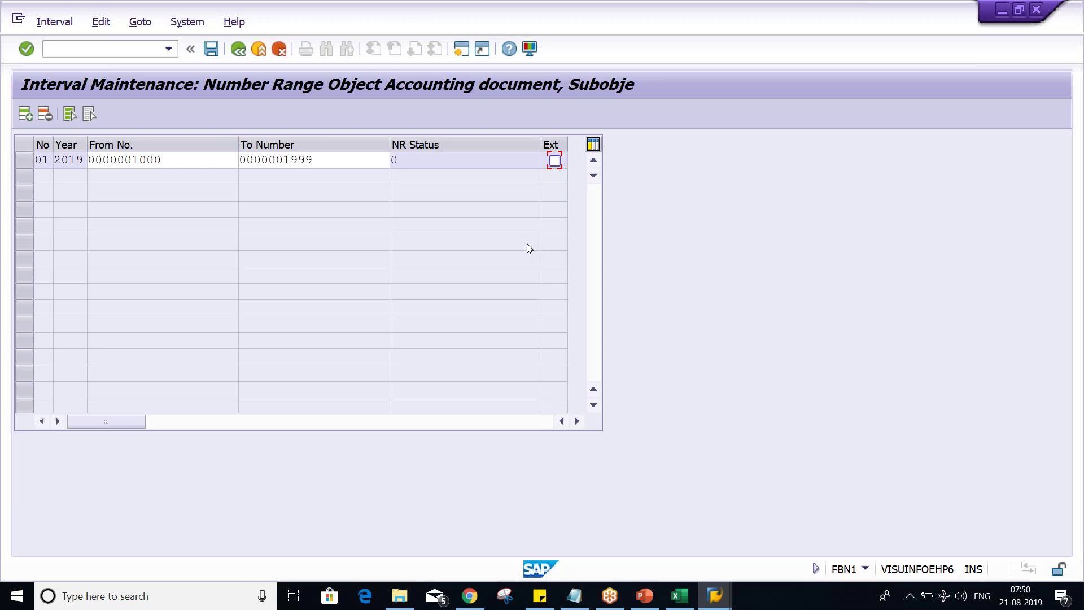
Look at the Number Ranges topic on the Basic settings slide in PowerPoint, and return to the SAP interval
click(342, 159)
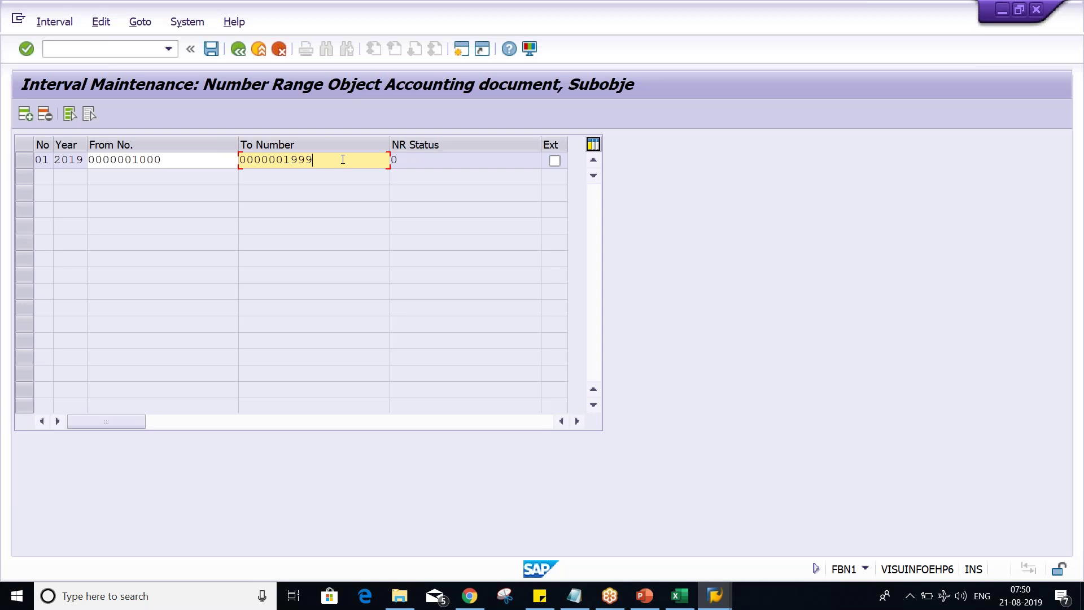
key(Return)
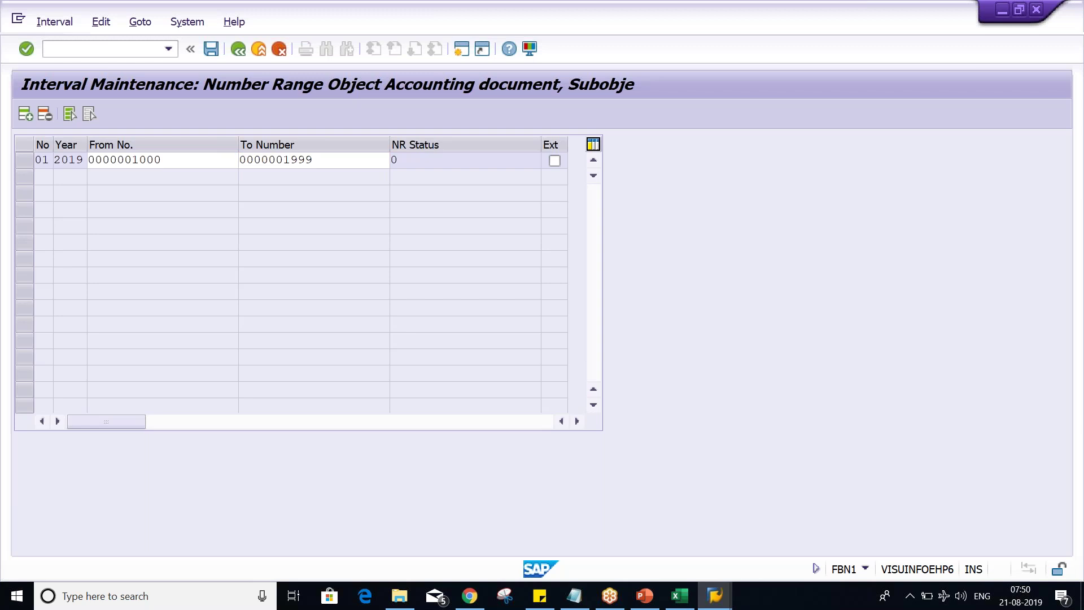
click(314, 160)
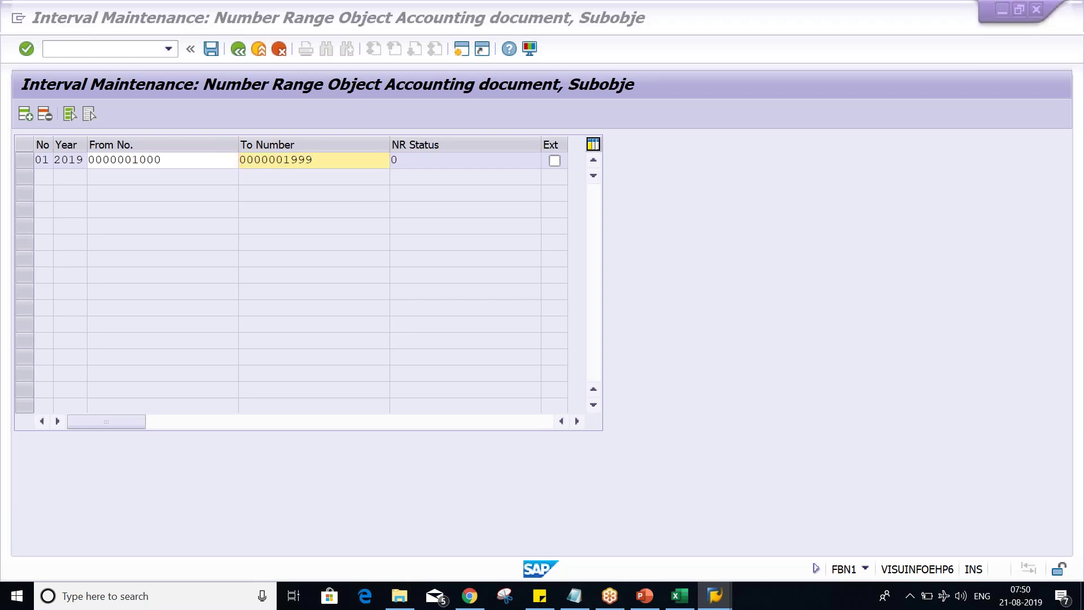
key(alt+Tab)
key(Tab)
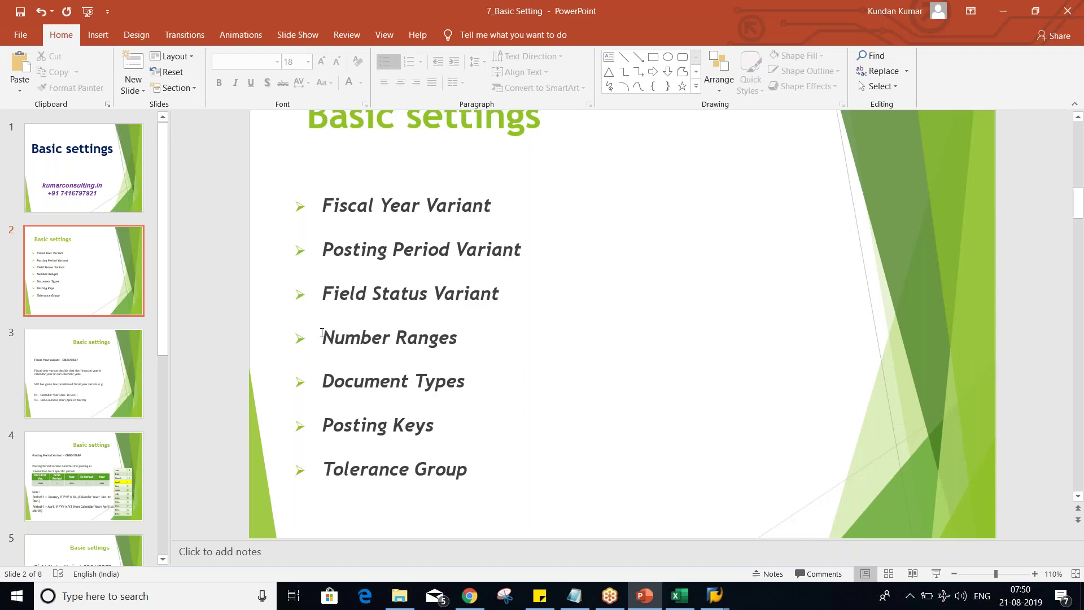
key(alt+Tab)
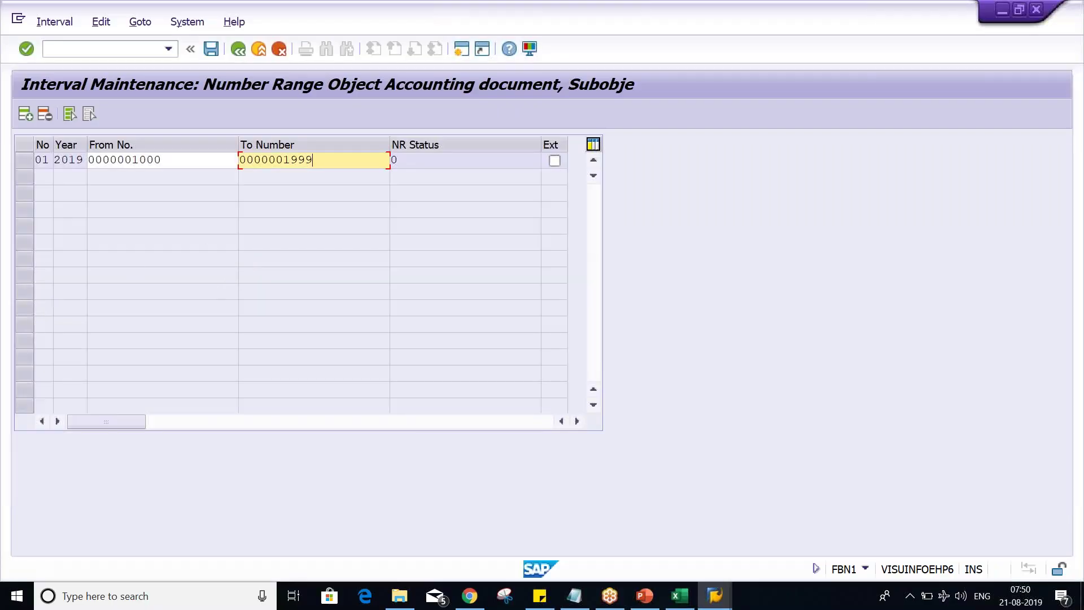
Examine the interval's year, start number and end number in SAP, and compare them with the posting example in Excel
drag(86, 162, 88, 162)
drag(58, 159, 79, 162)
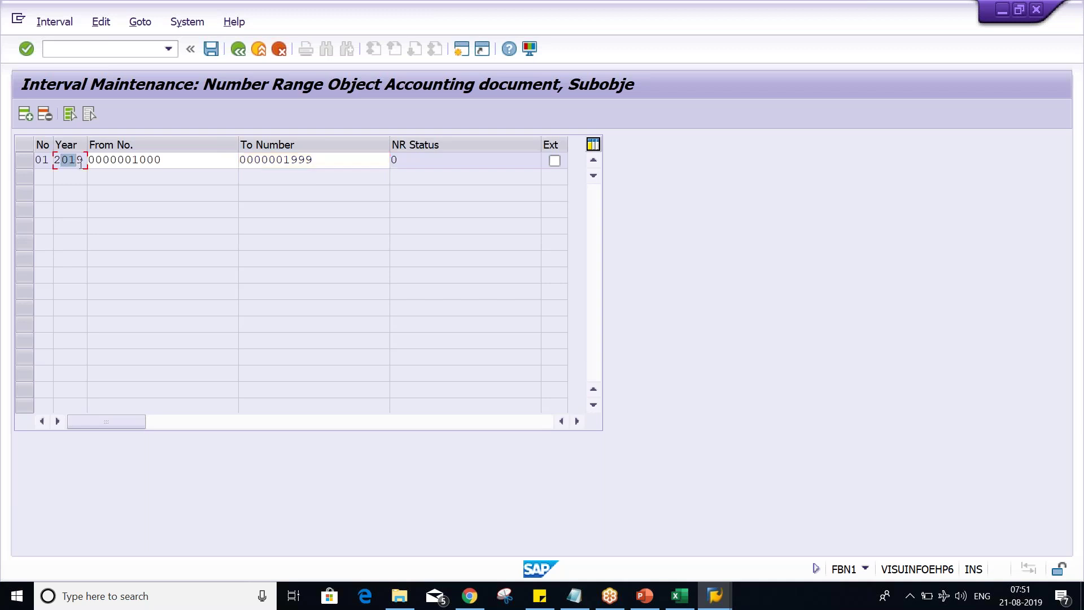
click(80, 162)
click(220, 164)
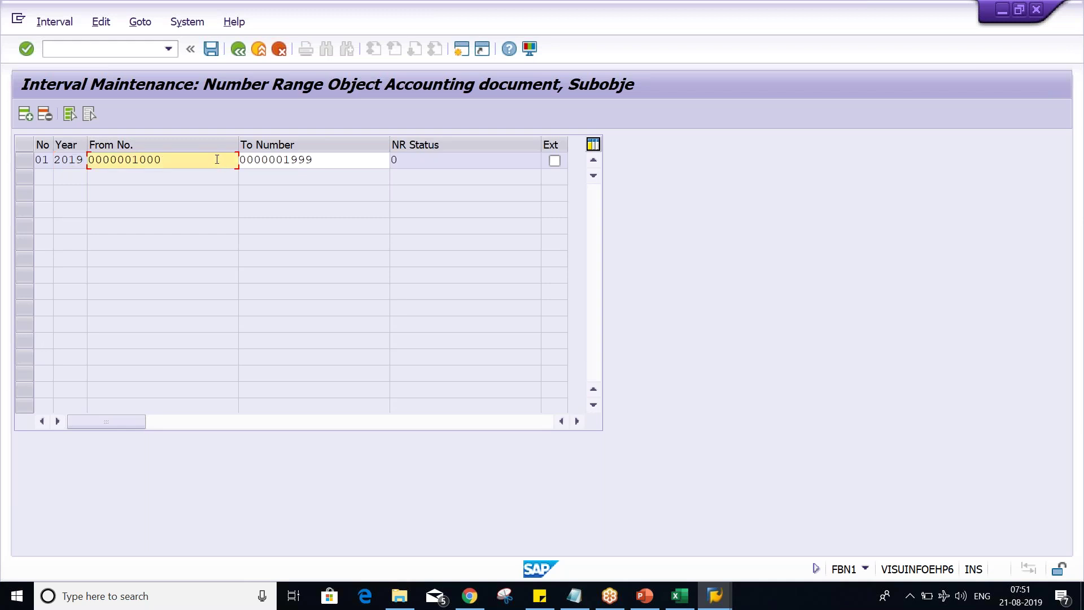
drag(163, 161, 132, 160)
click(331, 164)
drag(331, 164, 287, 164)
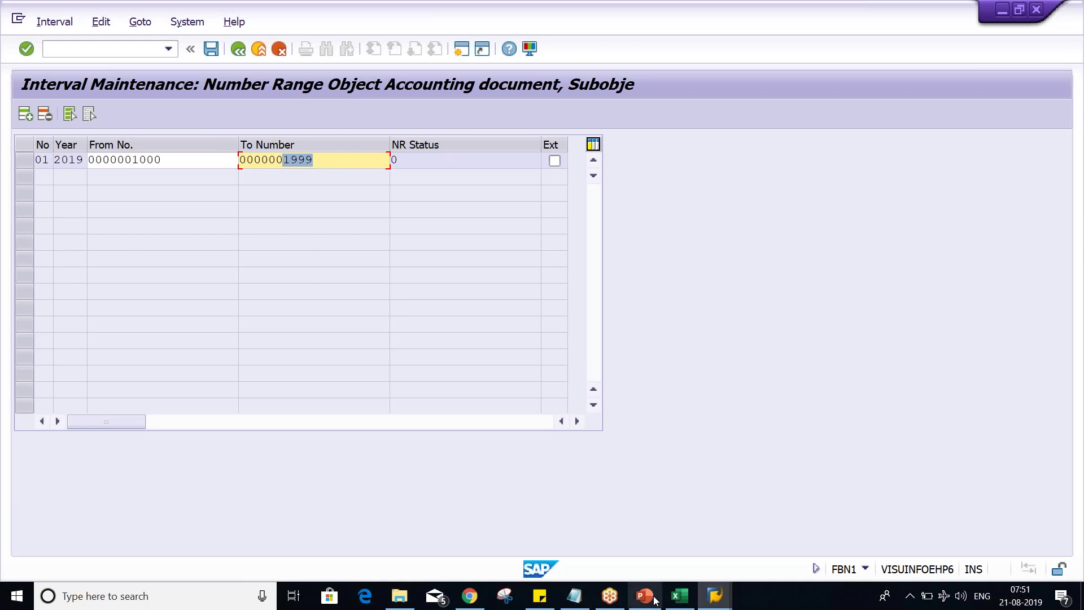
click(688, 598)
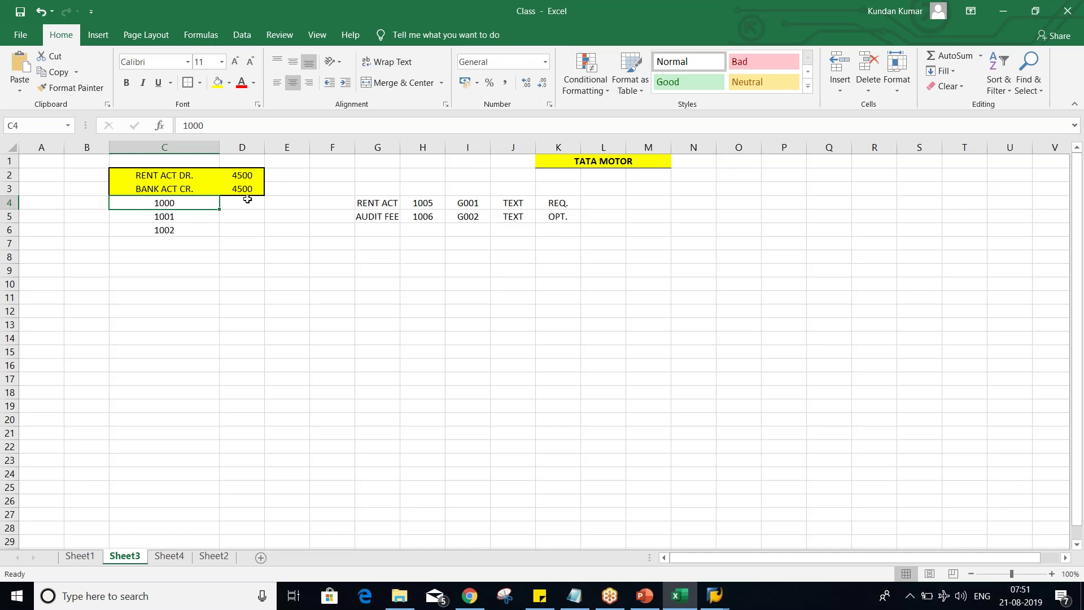
click(714, 594)
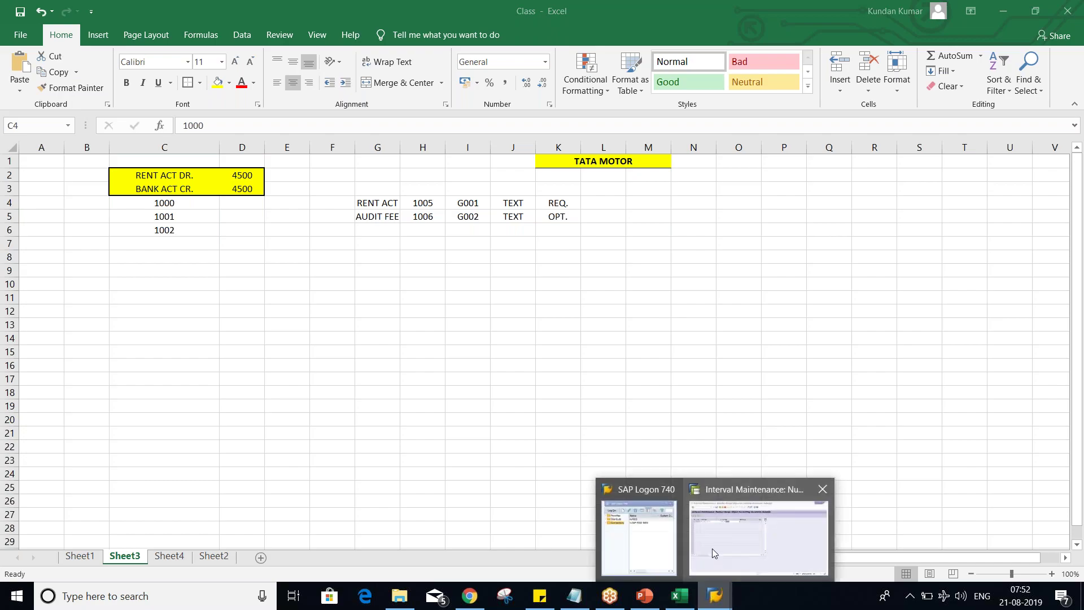
Return to SAP and add interval 01 for year 2020, running from 1000 to 1999
click(712, 549)
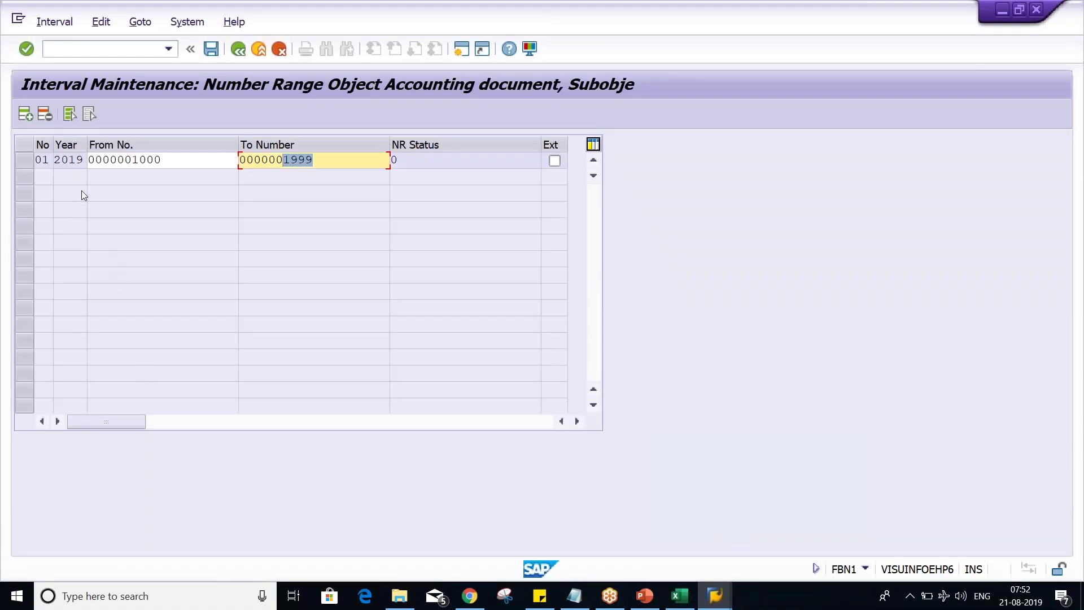
click(25, 115)
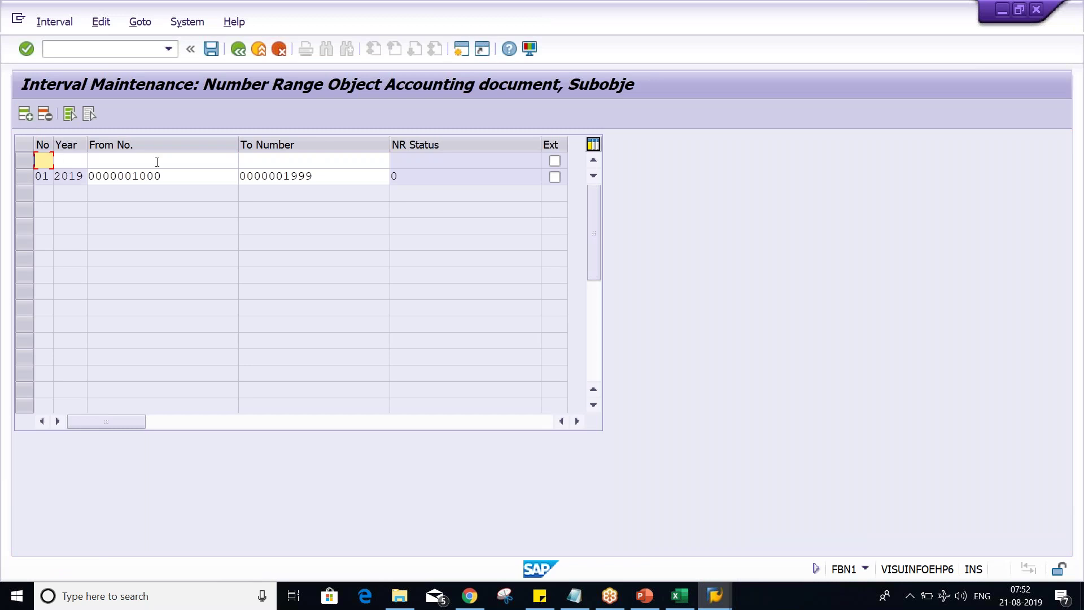
text(01)
text(2020)
click(157, 162)
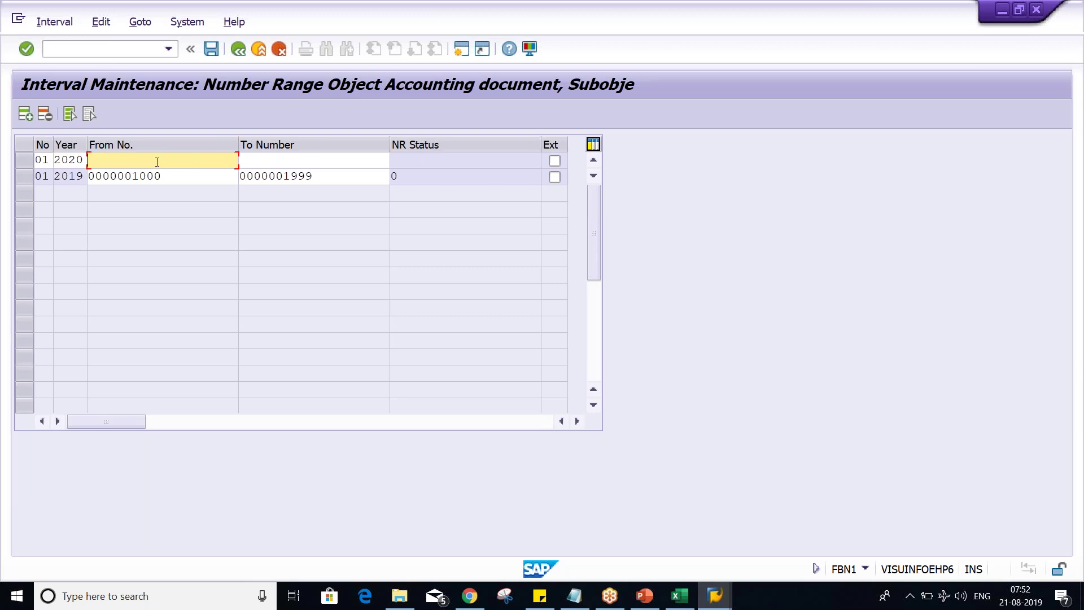
text(1000)
key(Tab)
text(1)
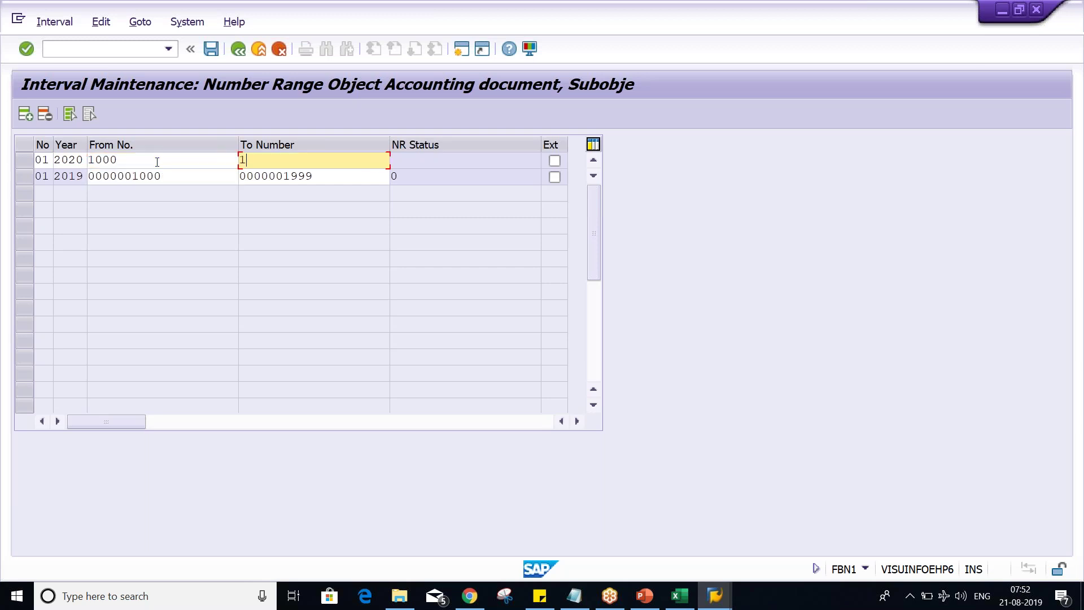
key(Down)
key(Return)
key(Return)
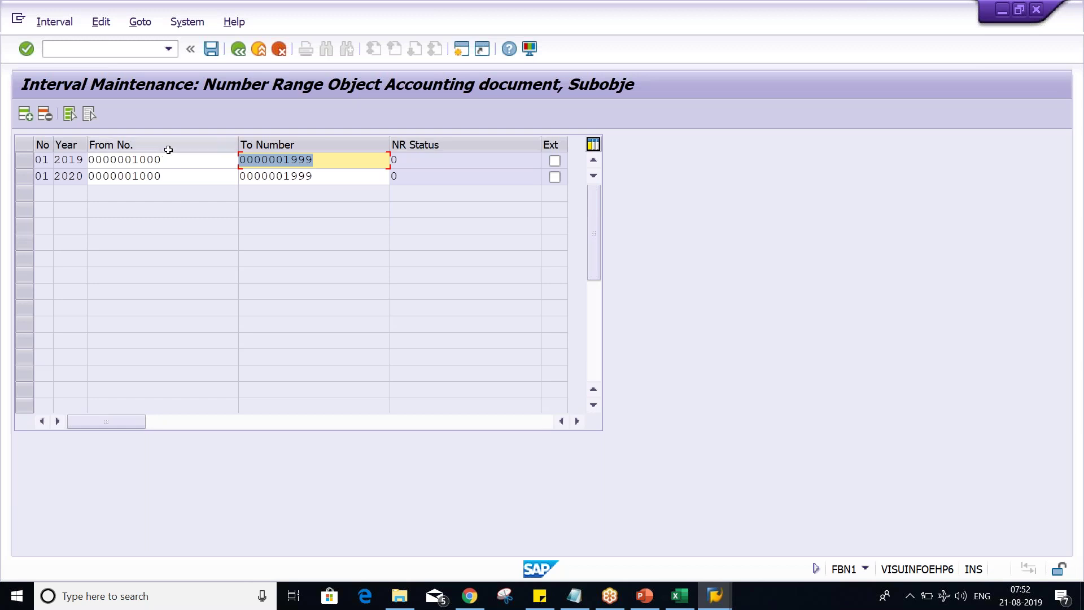
Delete both number range intervals, for years 2019 and 2020
click(178, 165)
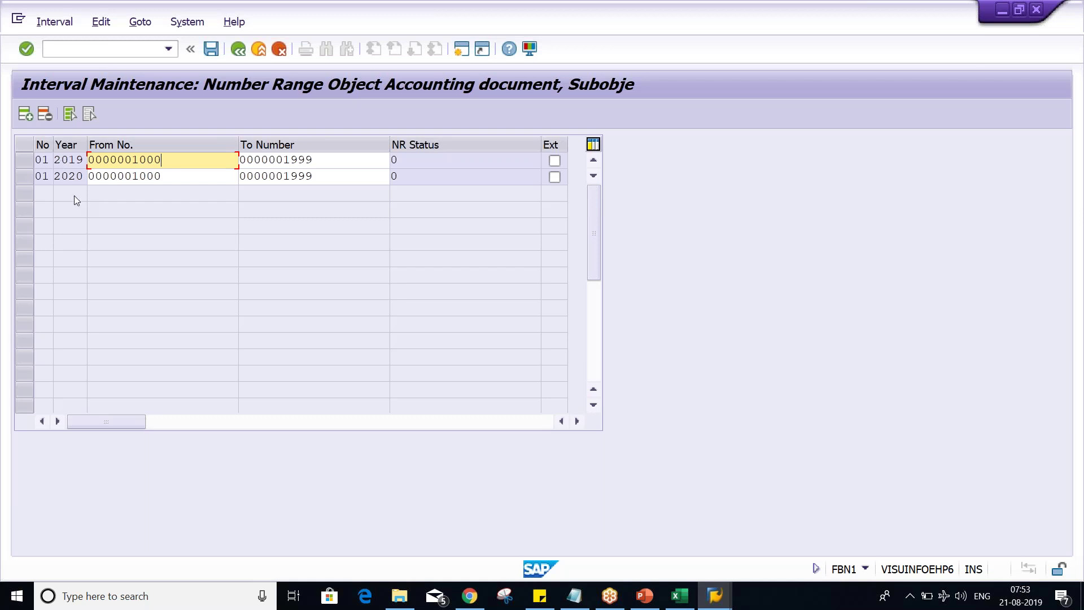
click(23, 162)
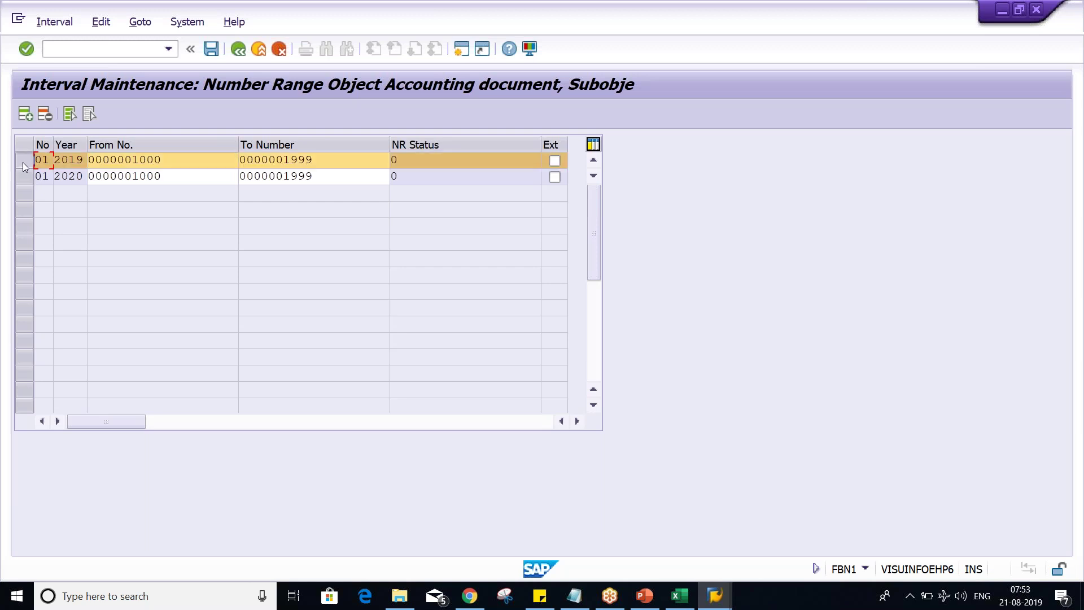
click(42, 112)
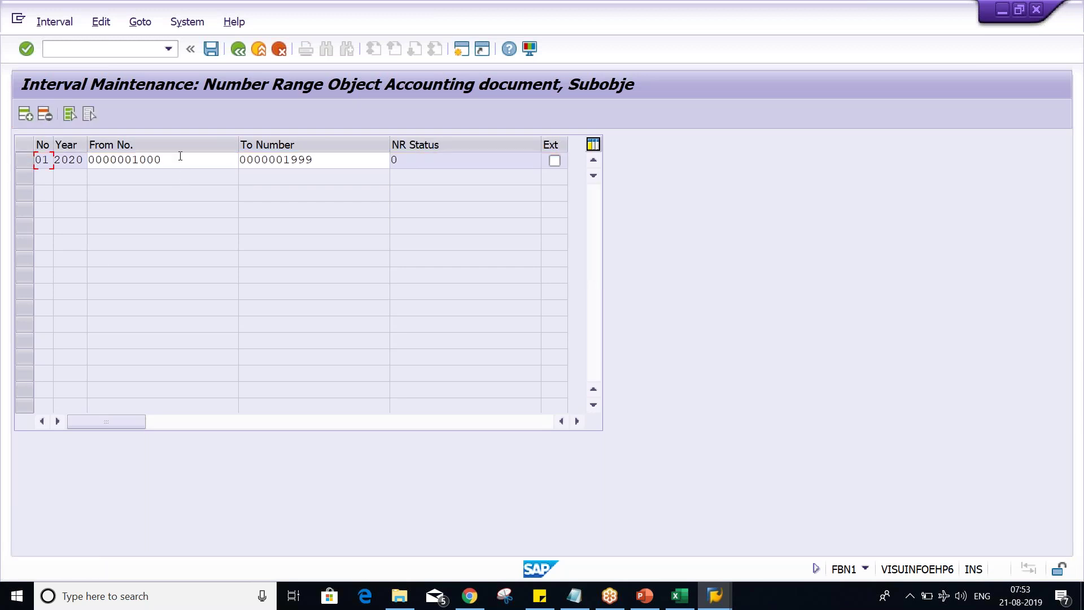
click(26, 163)
click(45, 115)
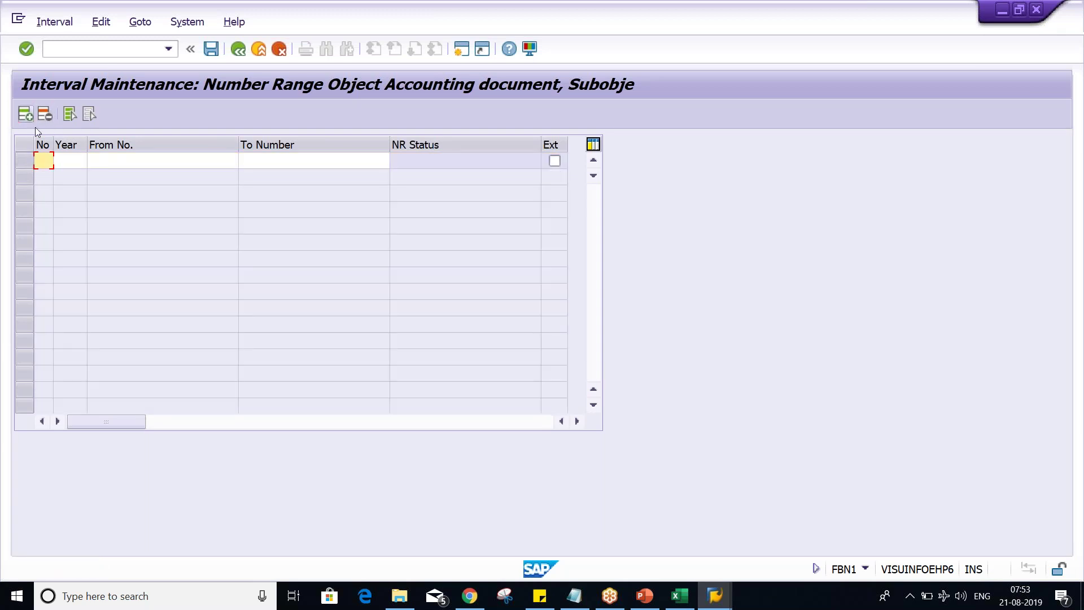
Create interval 01 again for year 2019, running from 1000 to 1999, with internal numbering
click(43, 161)
click(46, 174)
click(78, 194)
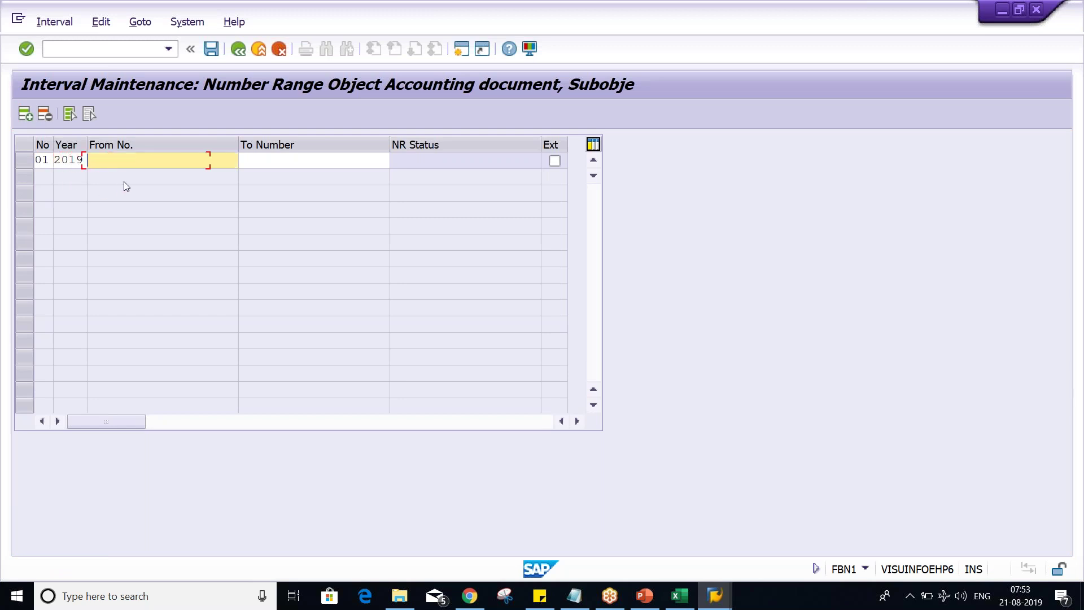
click(137, 180)
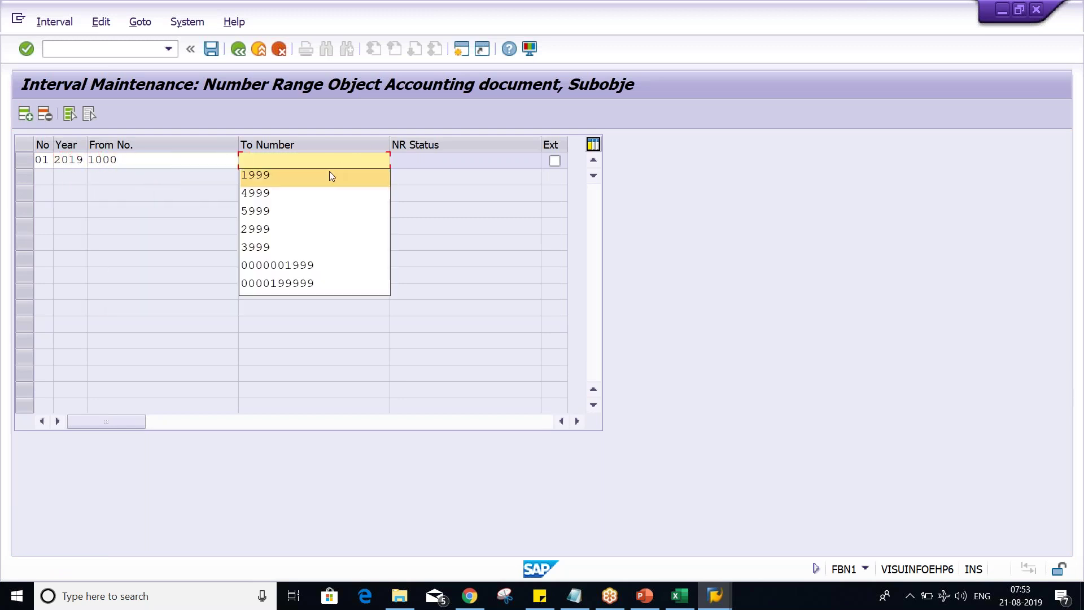
click(331, 175)
key(Return)
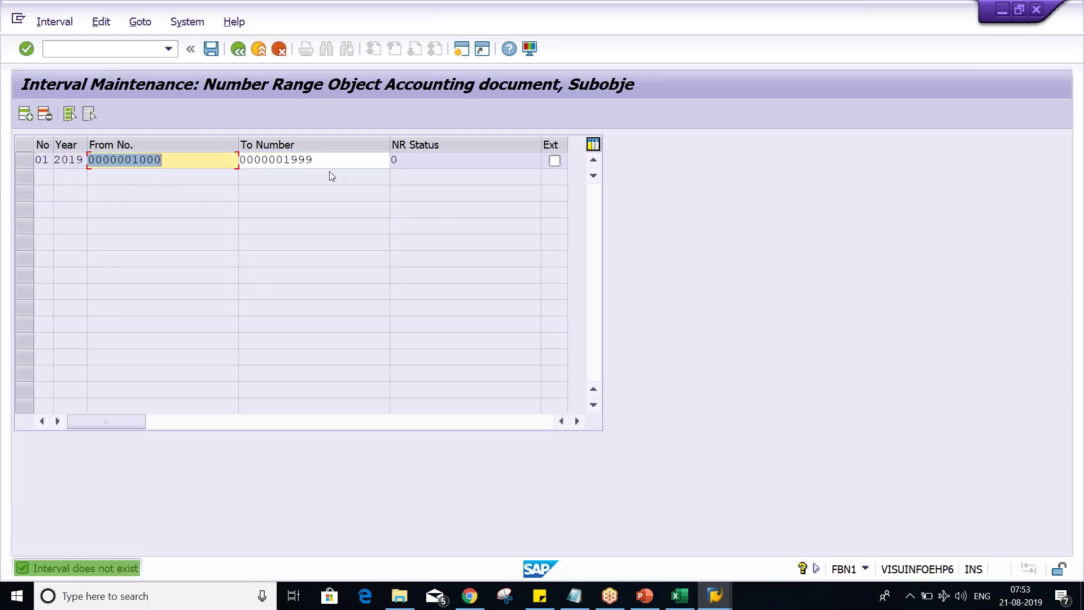
key(Return)
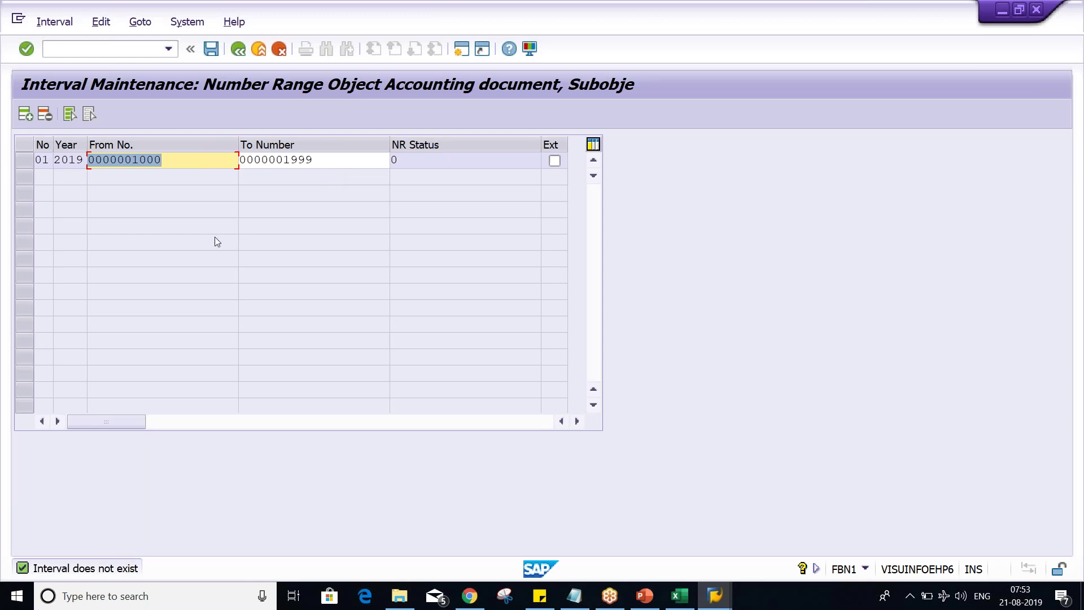
key(Return)
click(315, 160)
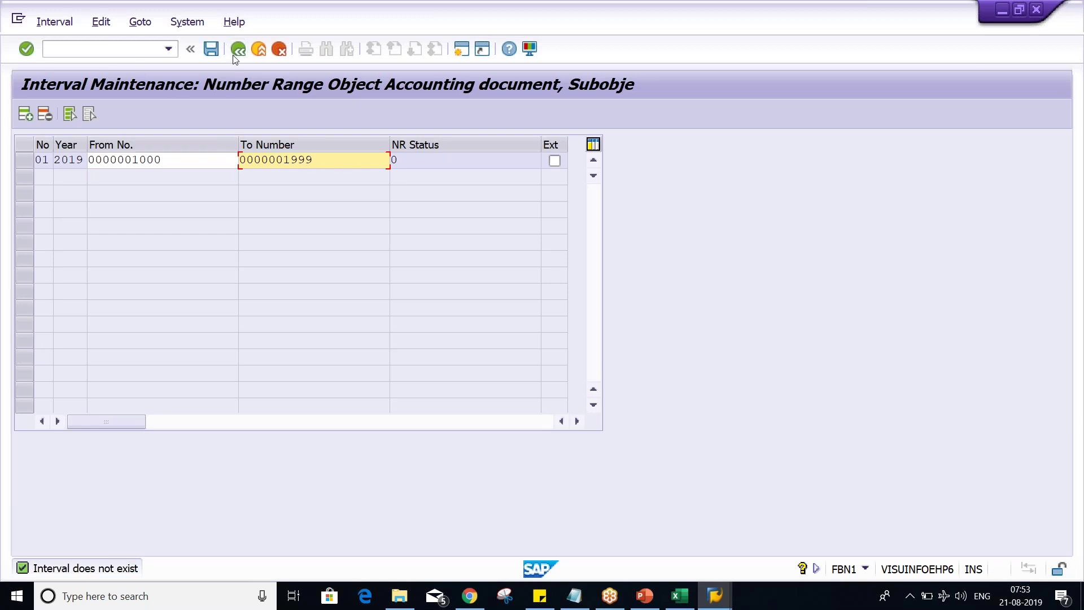
key(Return)
key(Return)
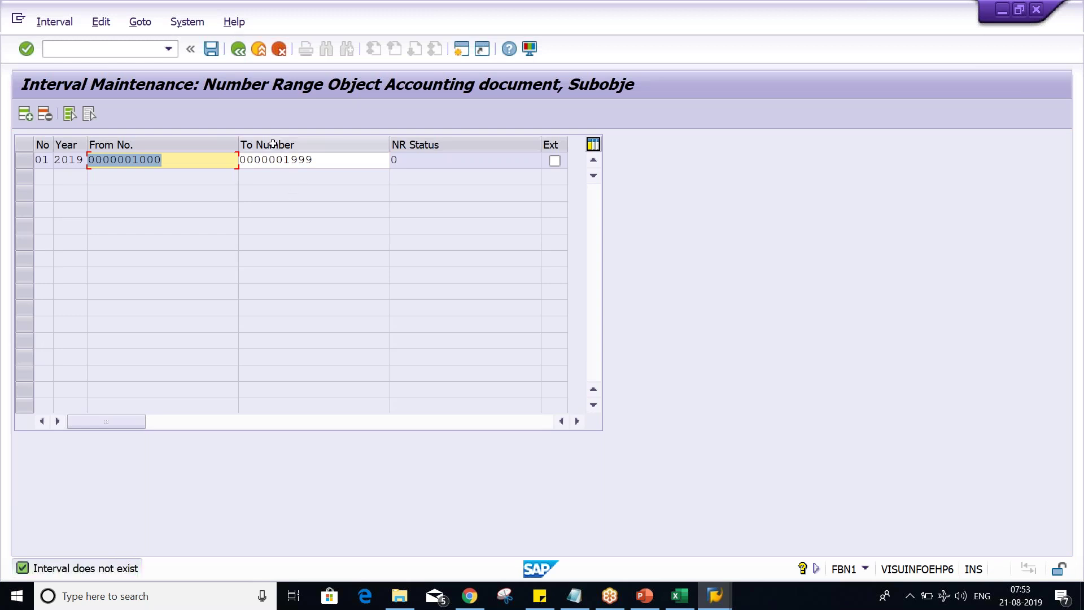
Save the 2019 interval and exit interval maintenance, reopening the intervals of company code TM02 to check it
click(239, 50)
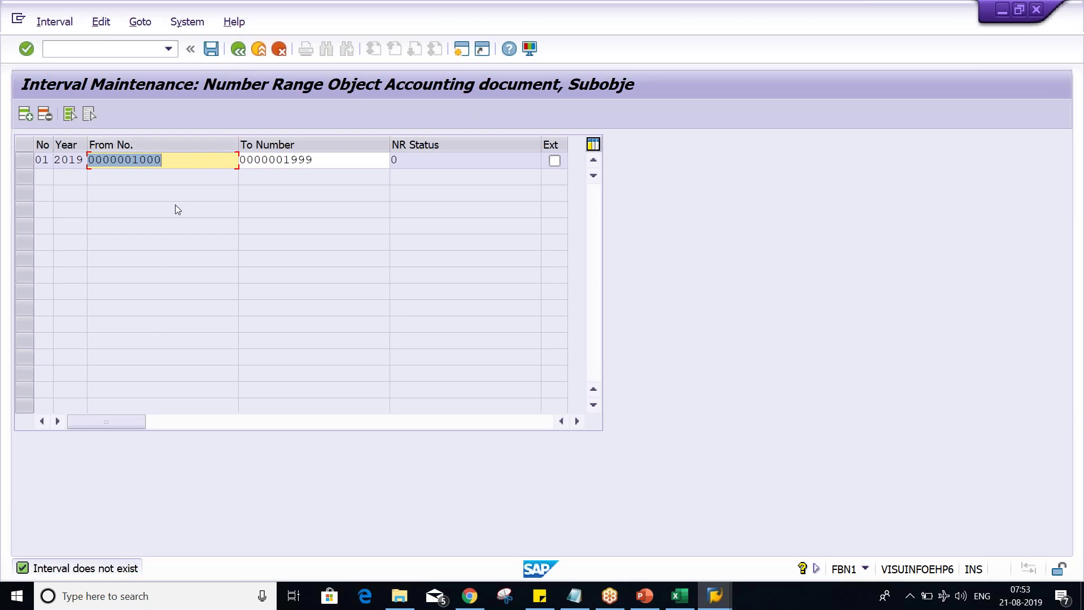
click(213, 49)
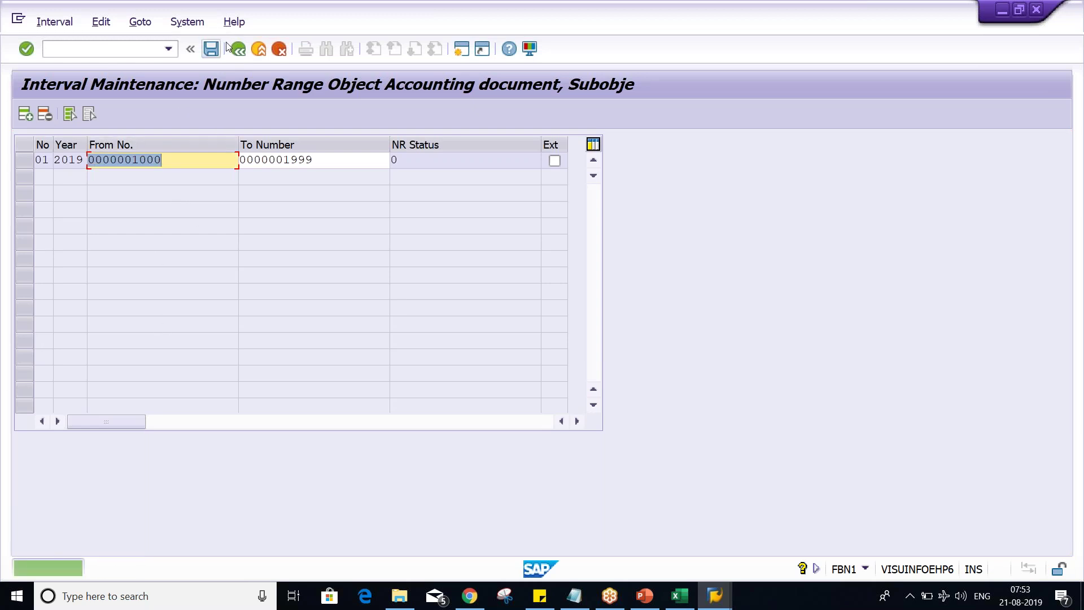
click(278, 50)
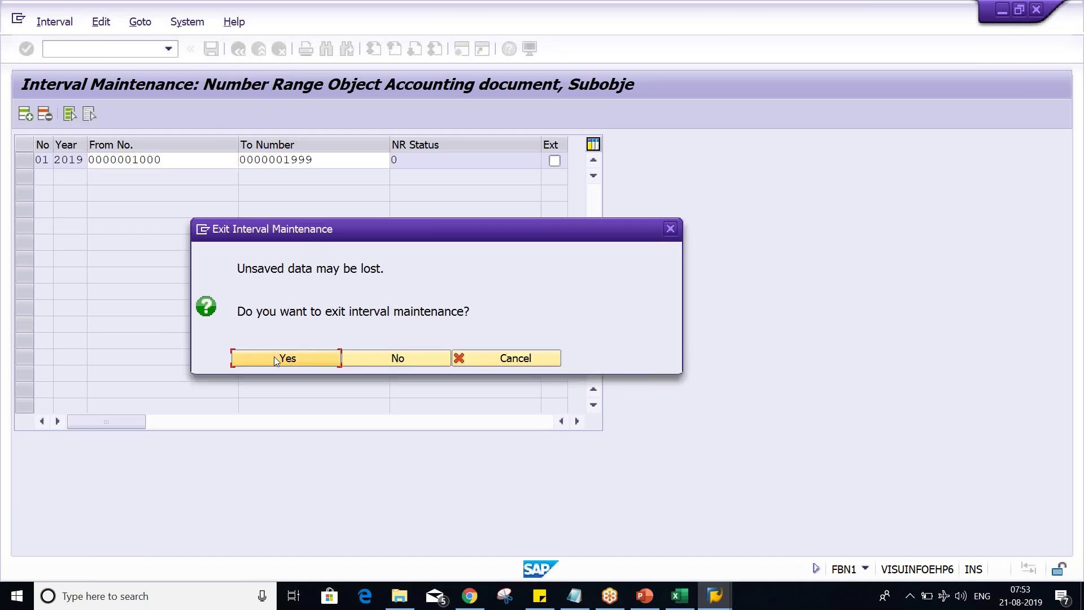
click(275, 358)
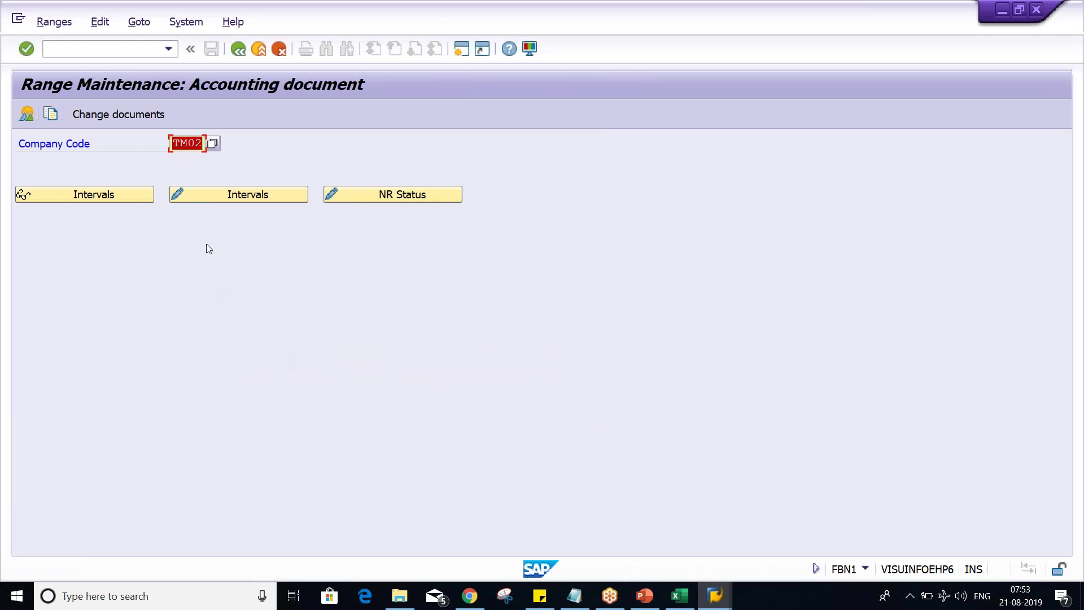
click(243, 194)
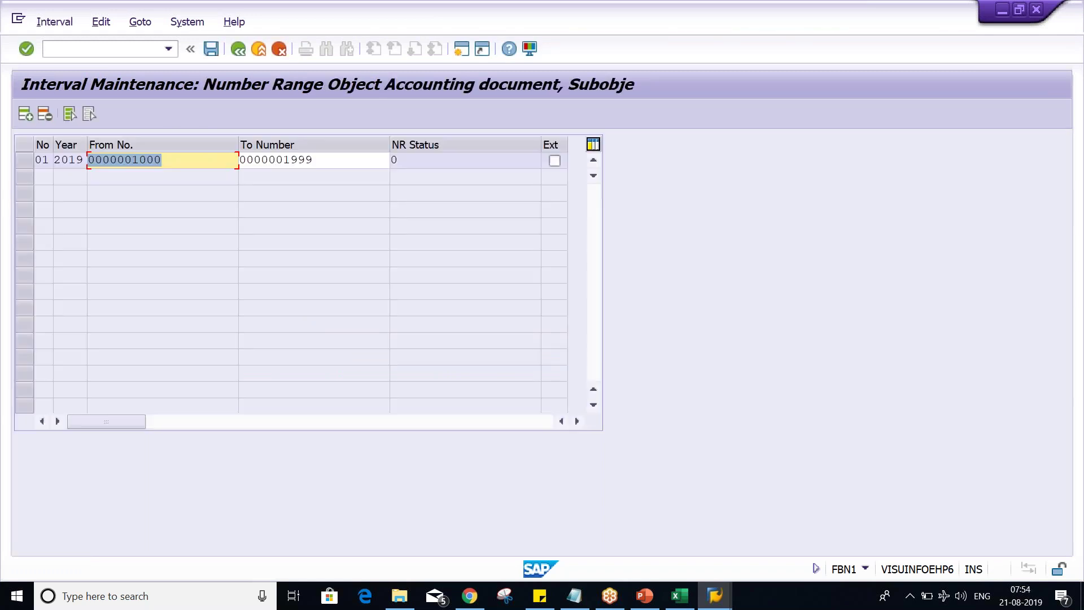
click(237, 51)
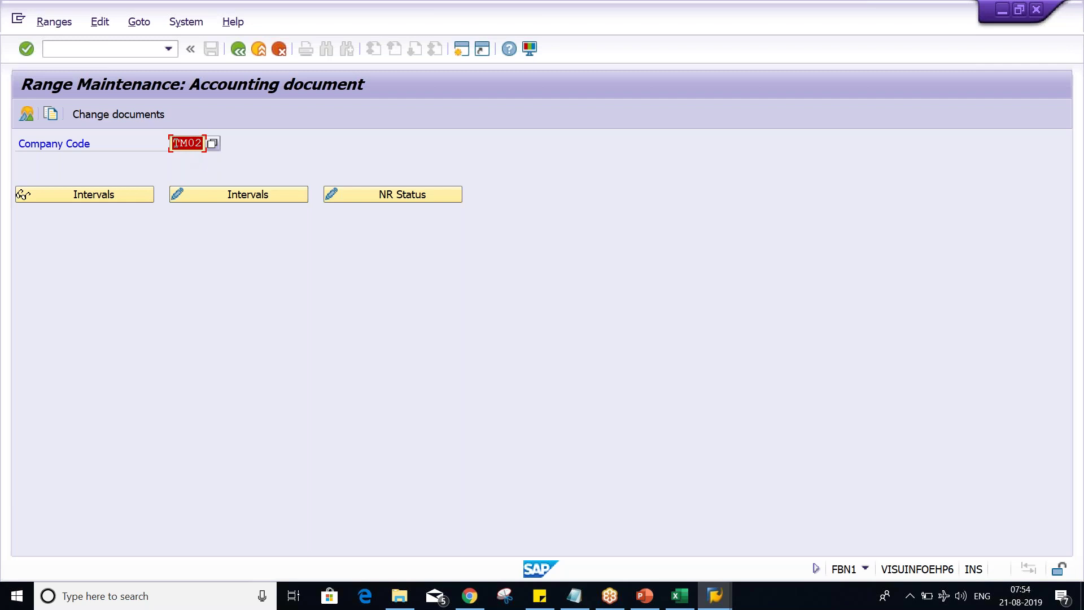
Look at the Basic settings topics in PowerPoint and the rent and bank posting entry in Excel
key(alt+Tab)
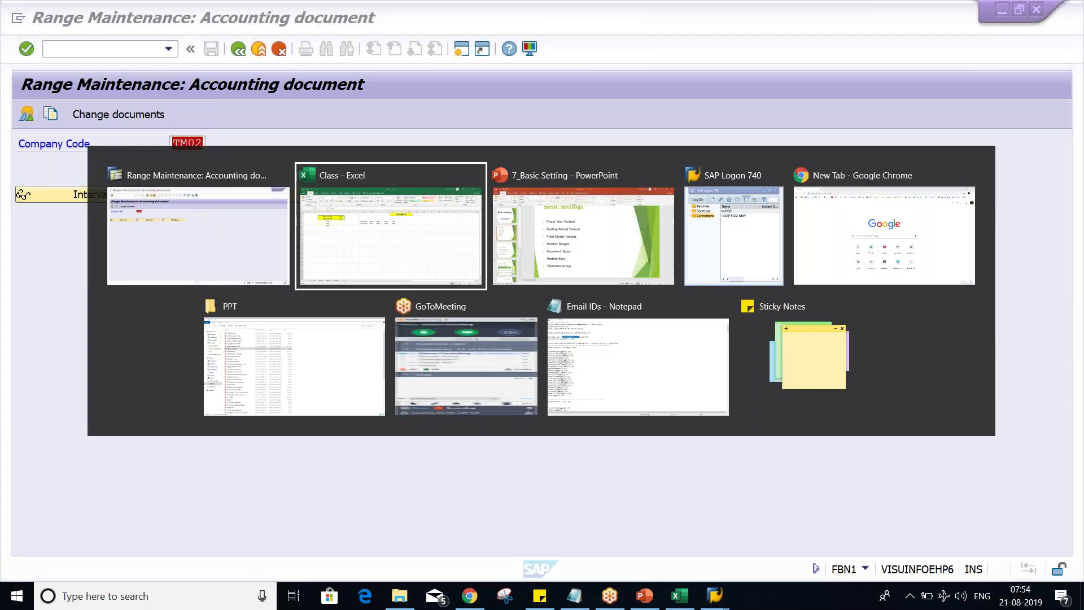
key(alt+Tab)
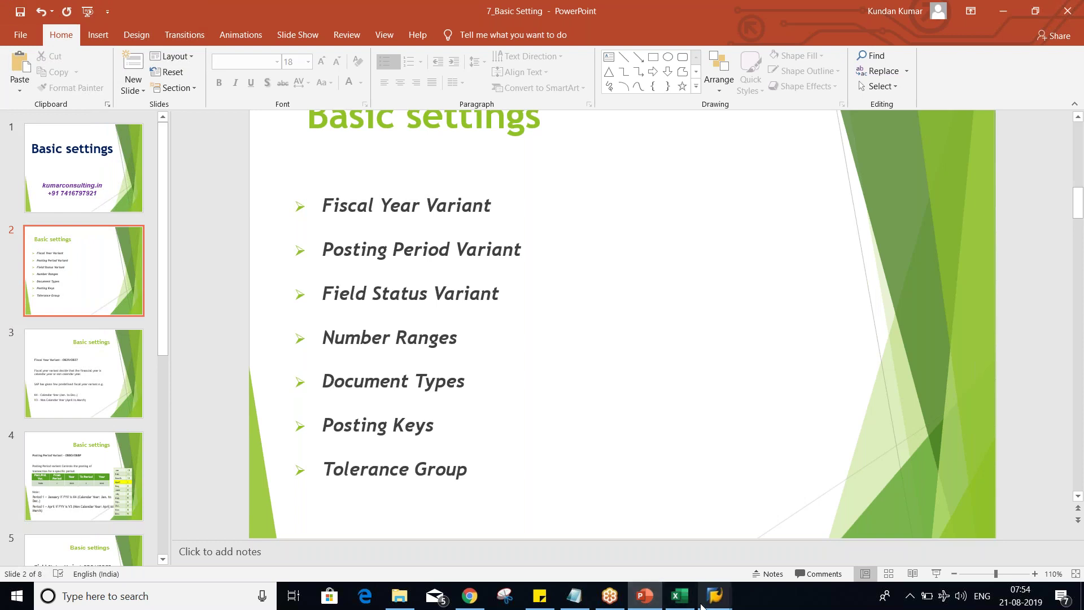
key(alt+Tab)
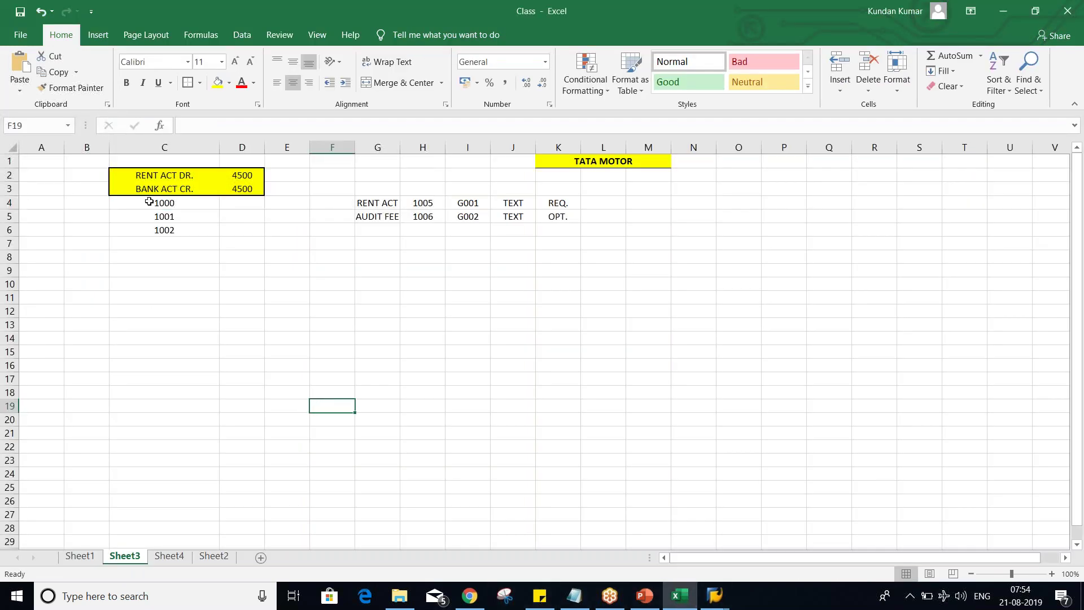
drag(151, 176, 223, 191)
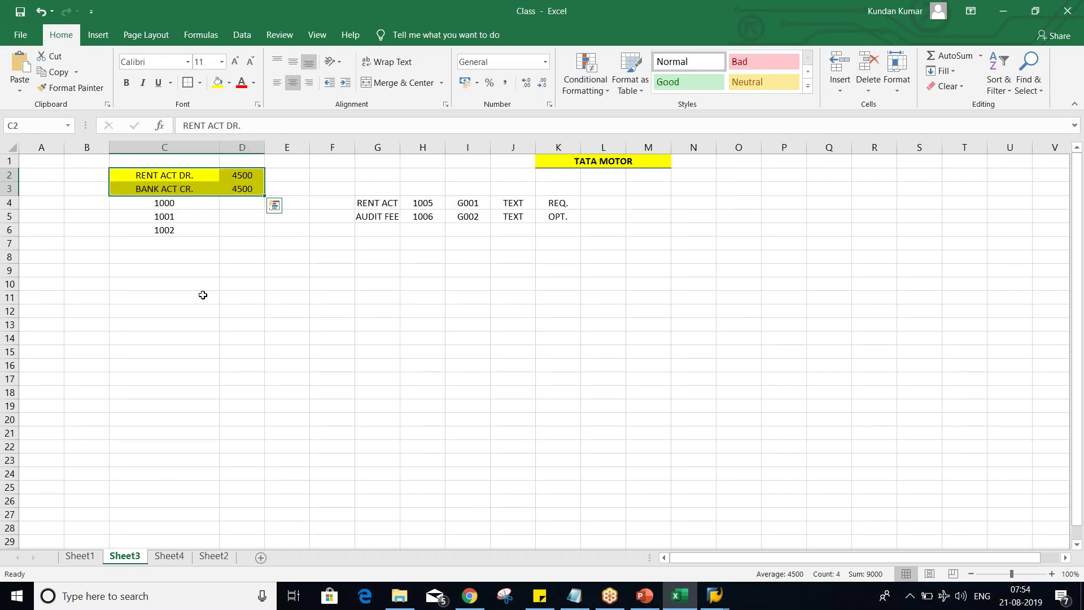
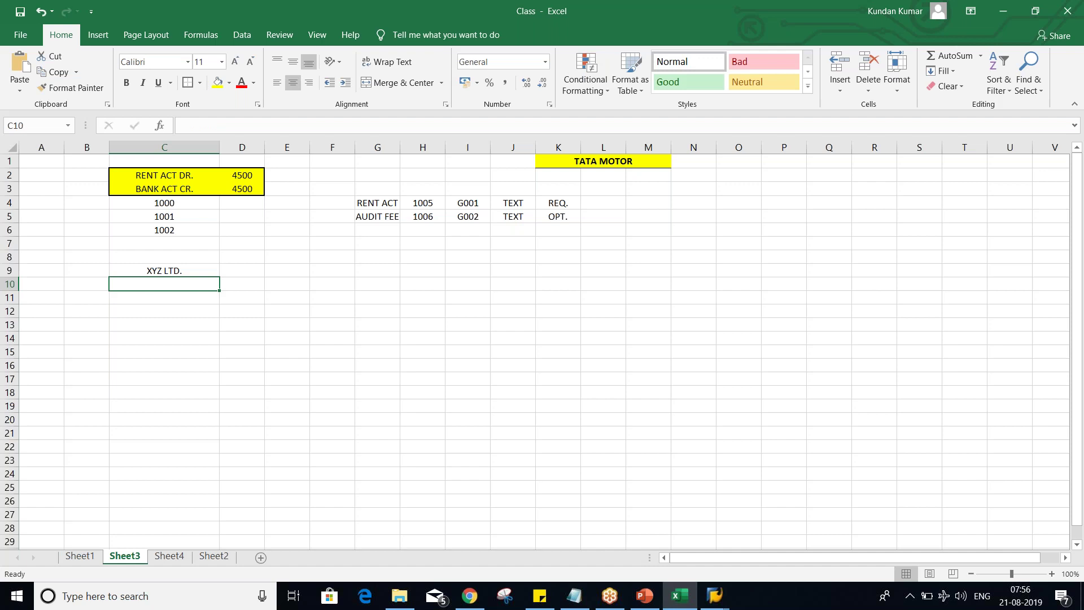
List the example values 1000, 300 and 700 in cells C11 to C13 beneath XYZ LTD
key(Down)
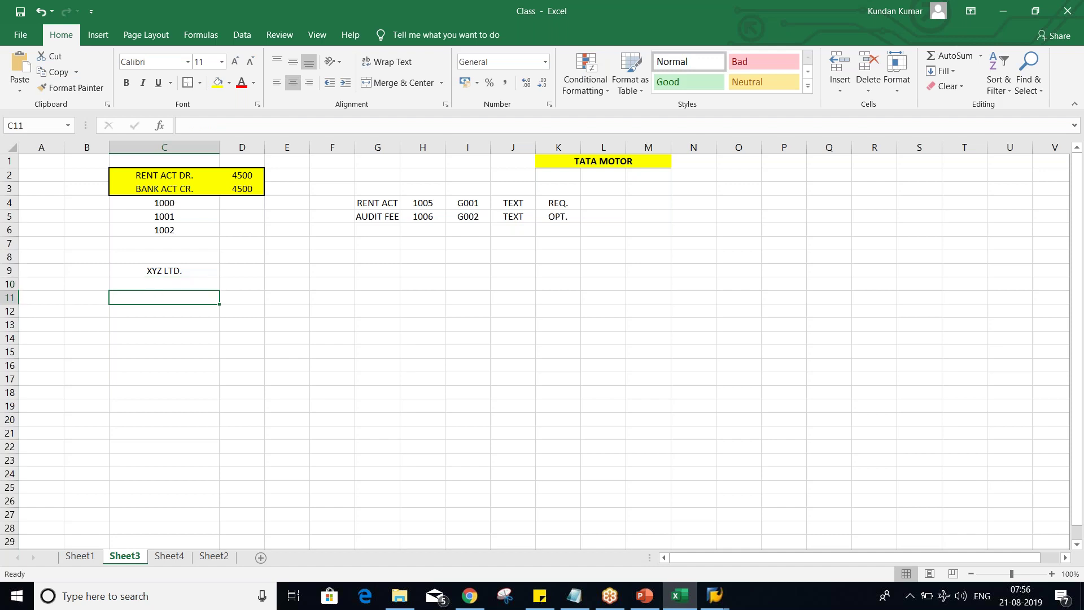
text(1000)
key(Return)
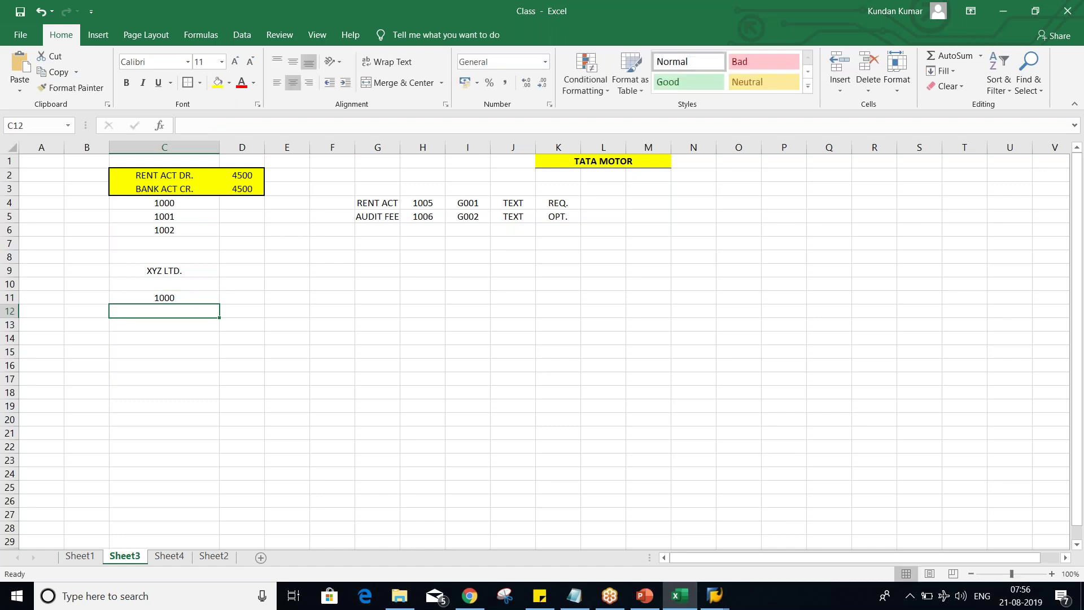
text(300)
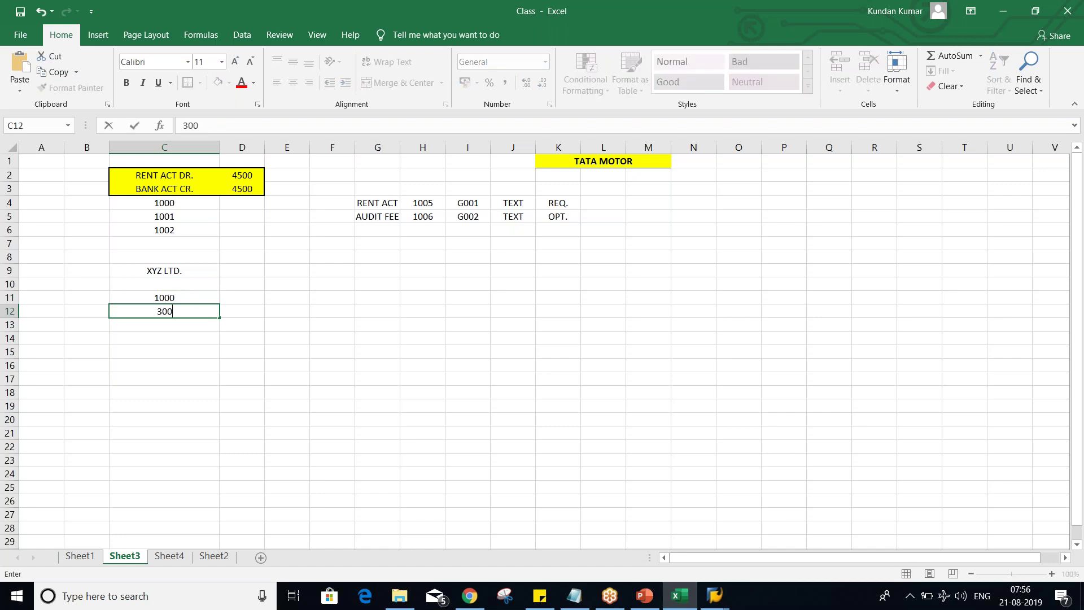
key(Return)
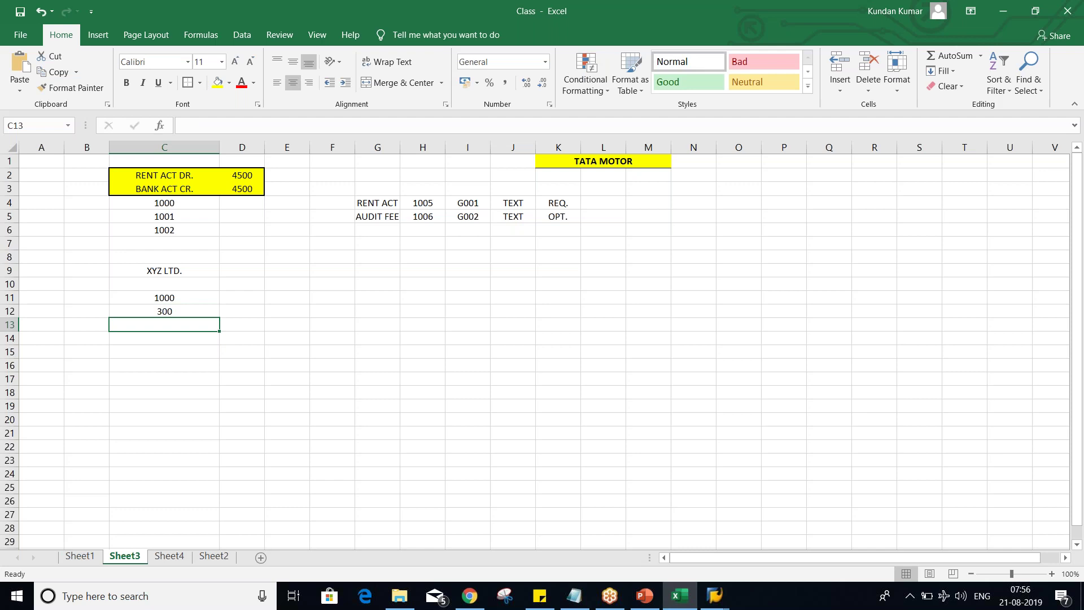
text(700)
key(Return)
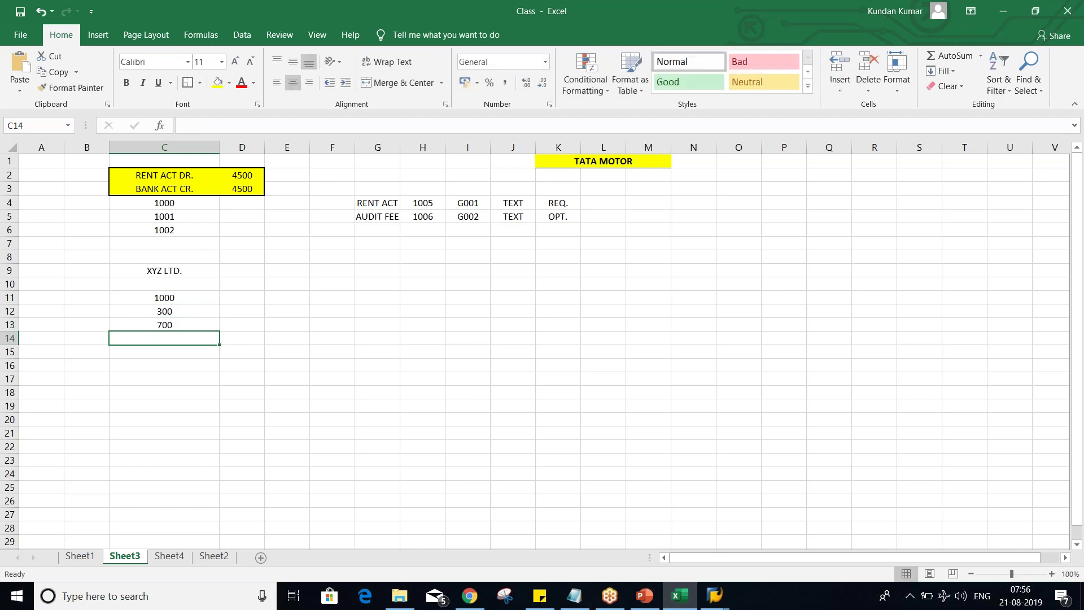
Examine the three example amounts in cells C11 to C13 beneath XYZ LTD
click(181, 311)
drag(198, 295, 187, 325)
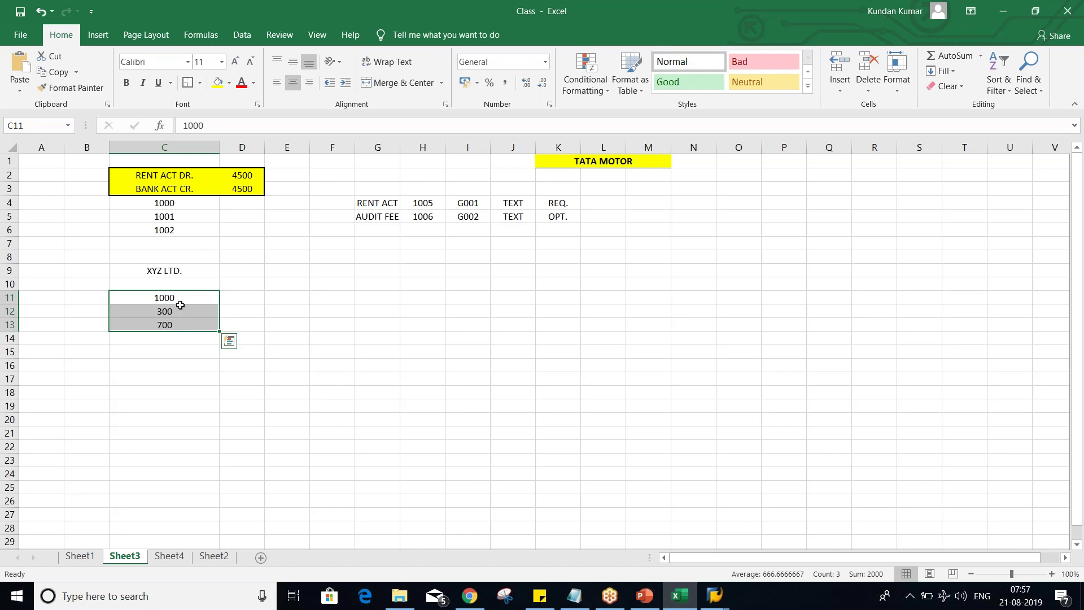
click(181, 297)
click(181, 310)
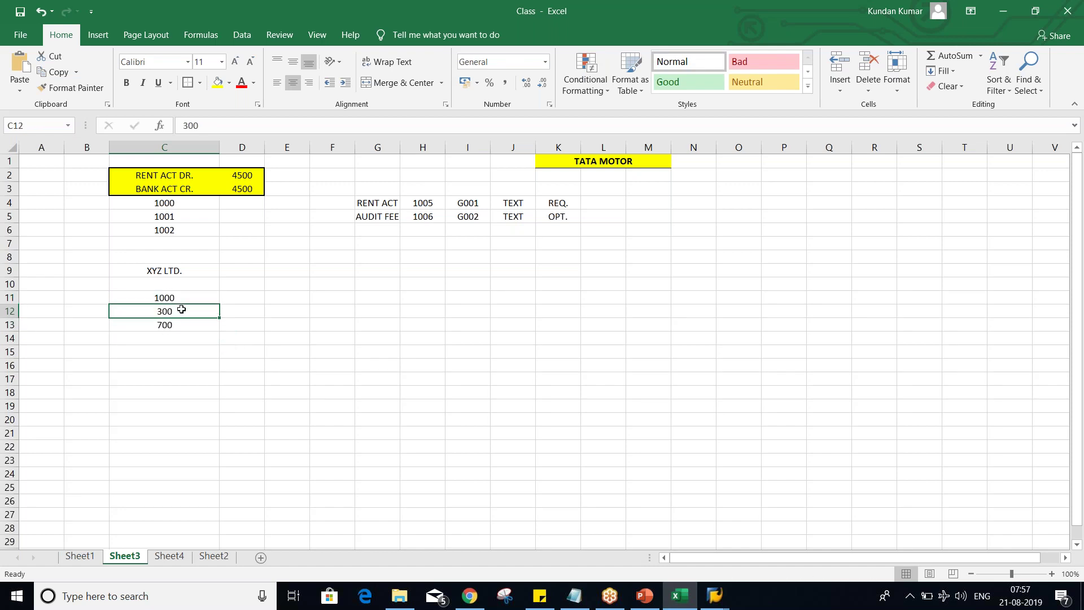
click(182, 324)
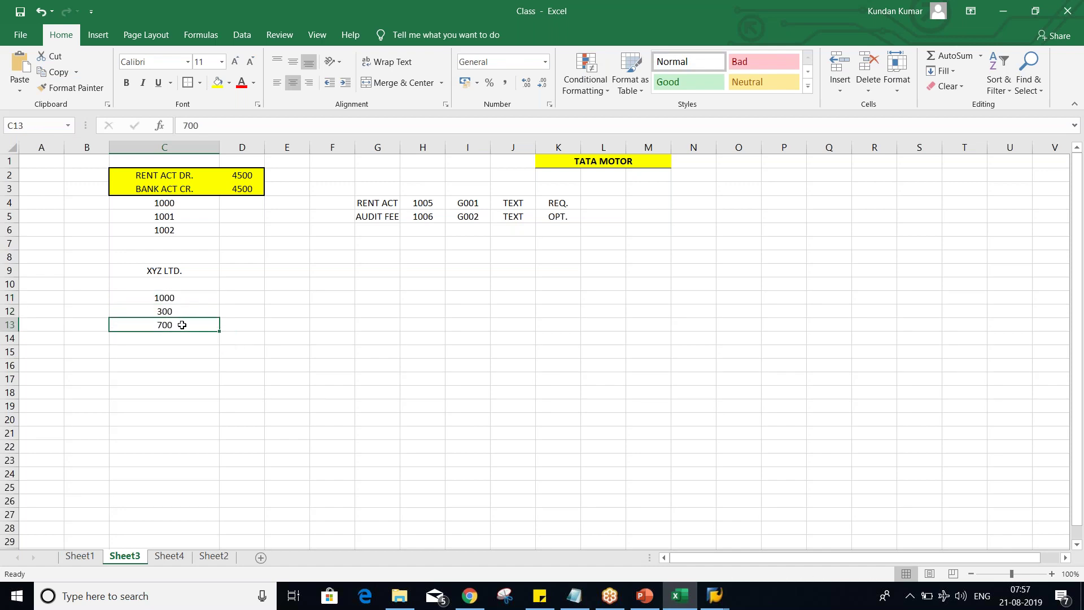
Switch to the SAP range maintenance session and leave transaction FBN1 for the SAP Easy Access screen
click(710, 596)
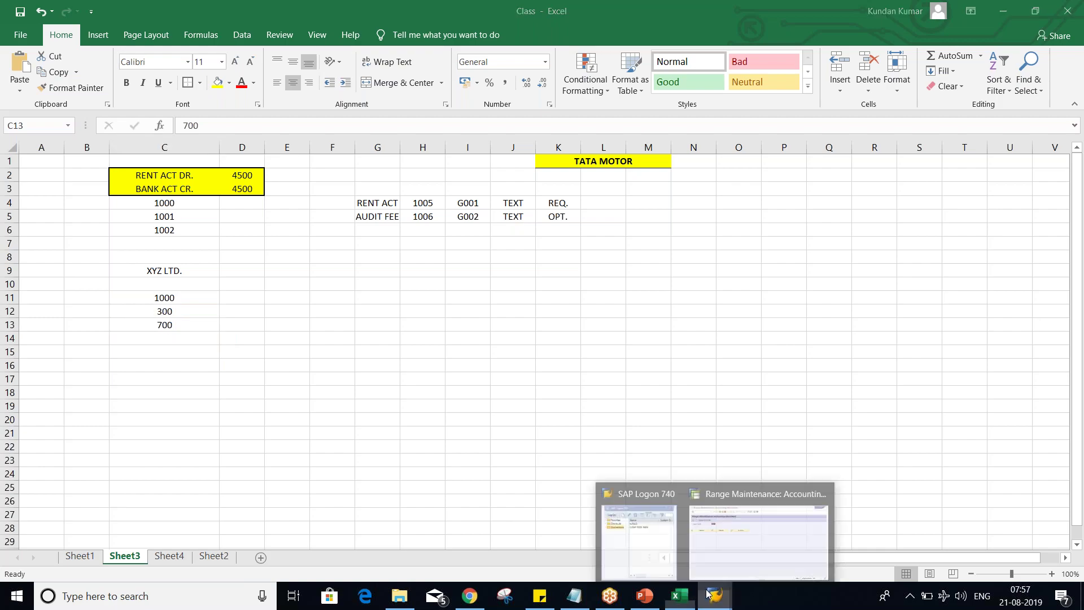
click(720, 533)
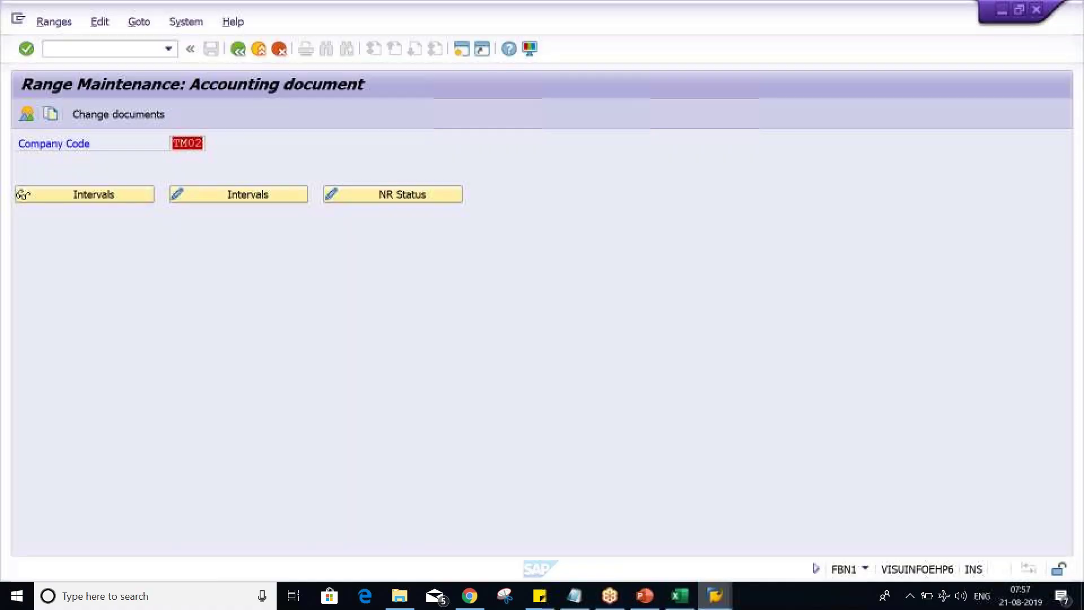
click(238, 52)
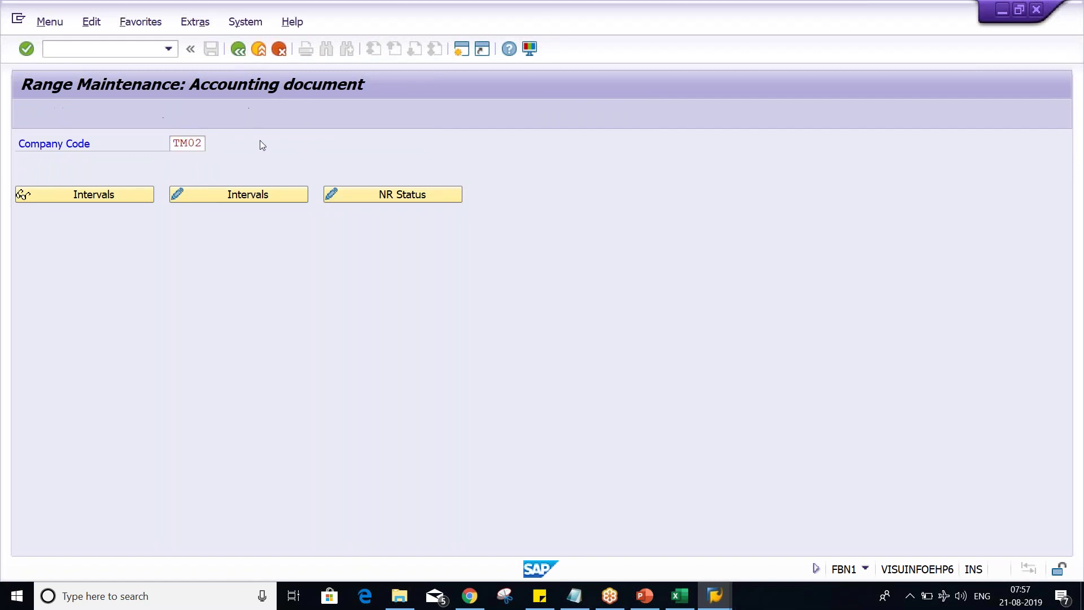
Back in Excel, label the three amounts INV, CR. MEMO and PYT. in cells D11 to D13
key(alt+Tab)
key(Down)
click(178, 296)
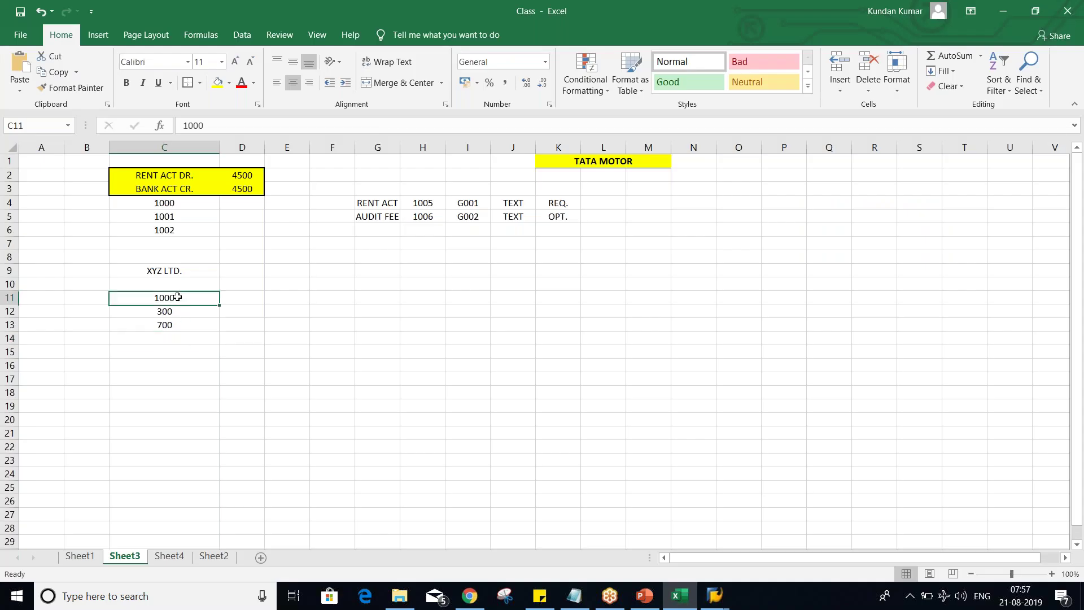
click(245, 298)
text(INV)
key(Return)
text(C)
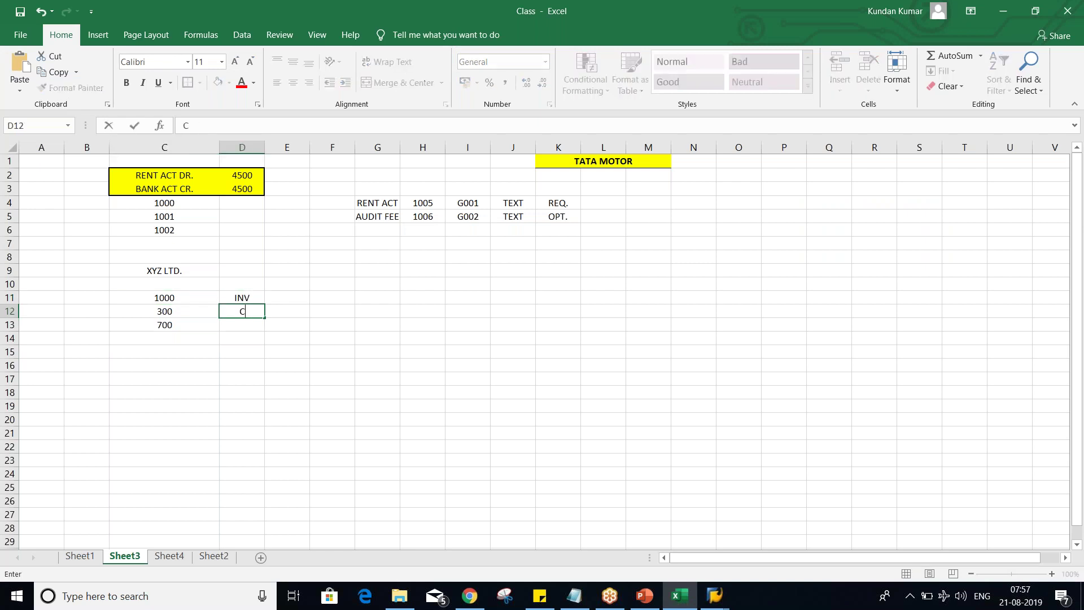
text(R. MEMO)
key(Return)
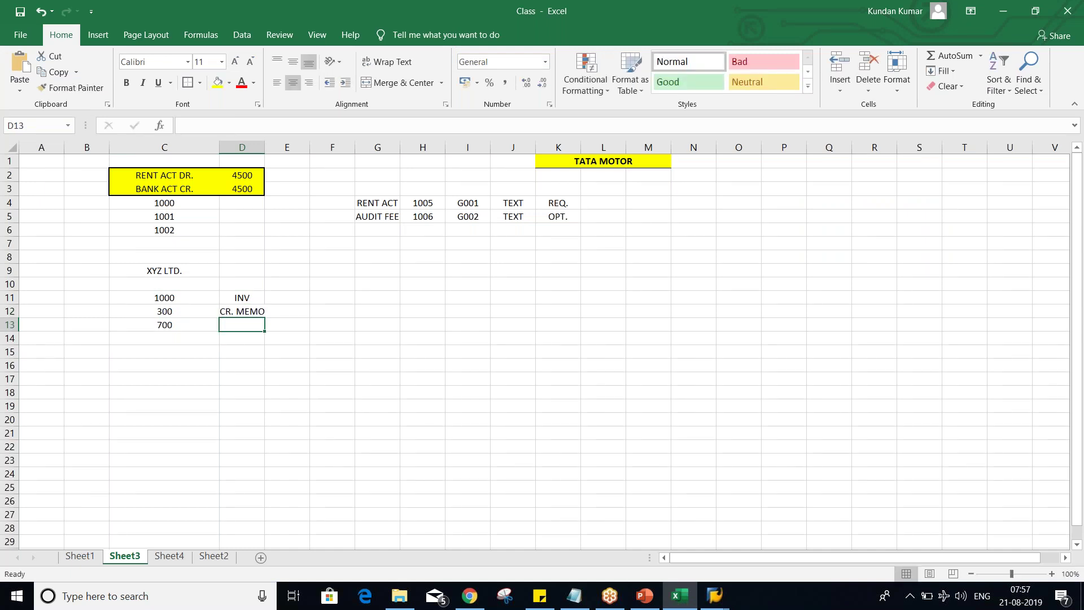
text(PYT.)
key(Return)
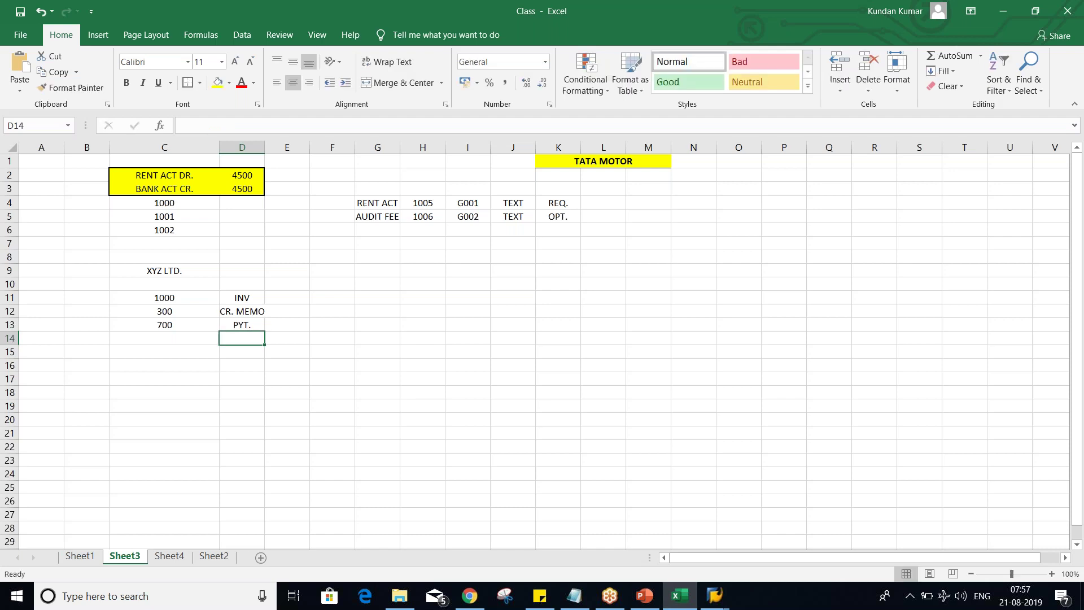
Examine how the invoice, credit memo and payment amounts in C11 to C13 relate to their labels in column D
click(172, 297)
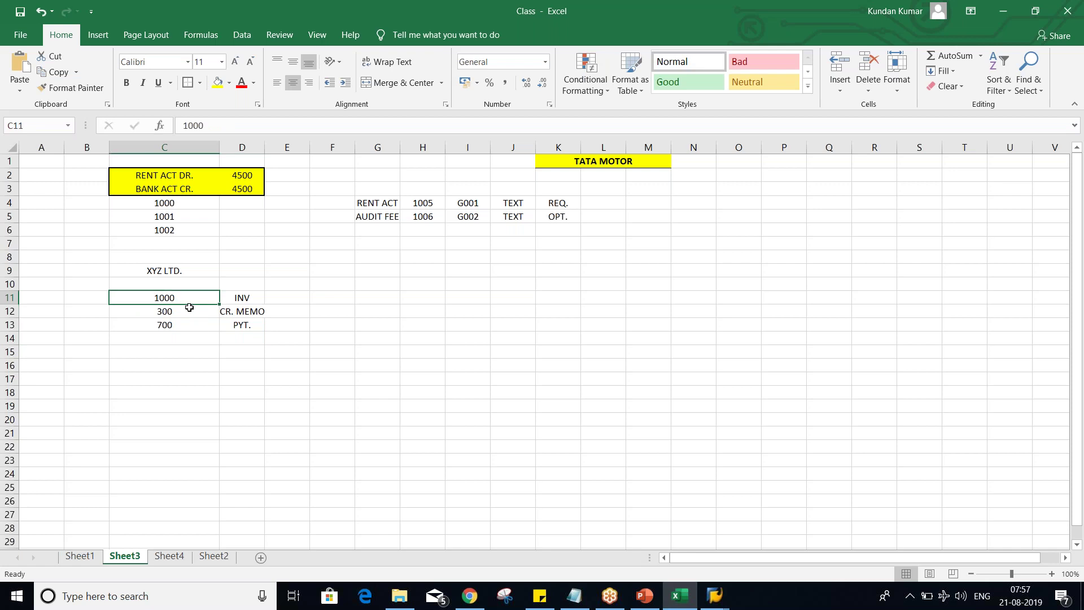
click(183, 311)
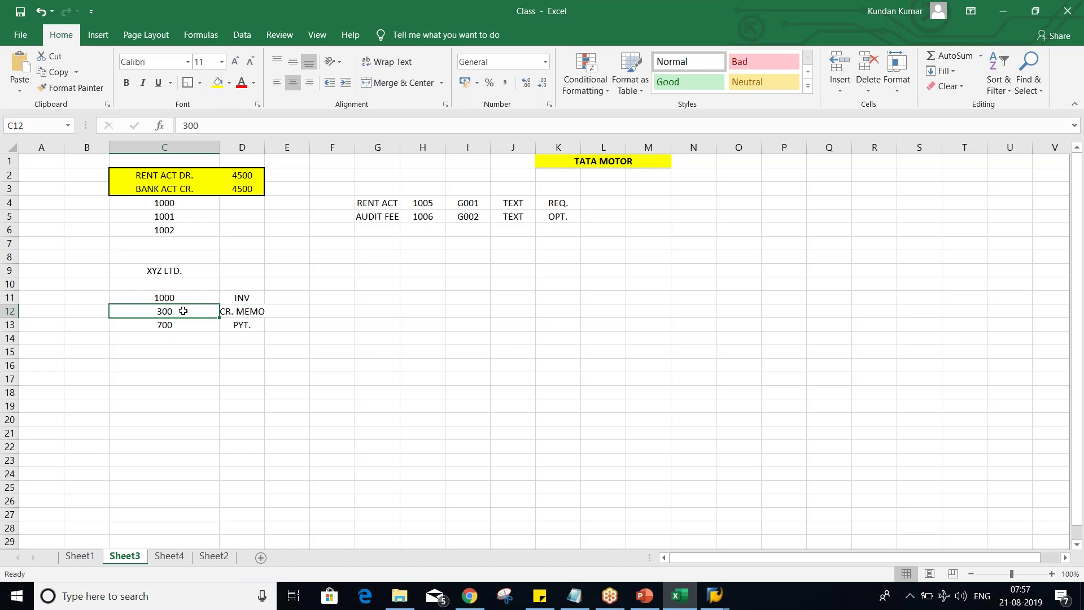
click(181, 294)
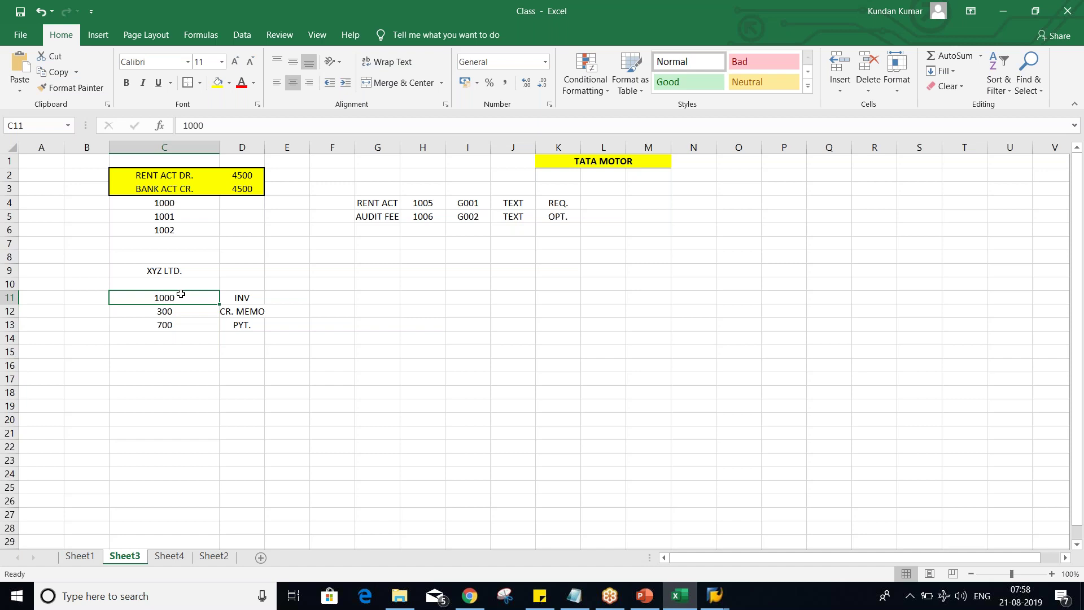
click(181, 309)
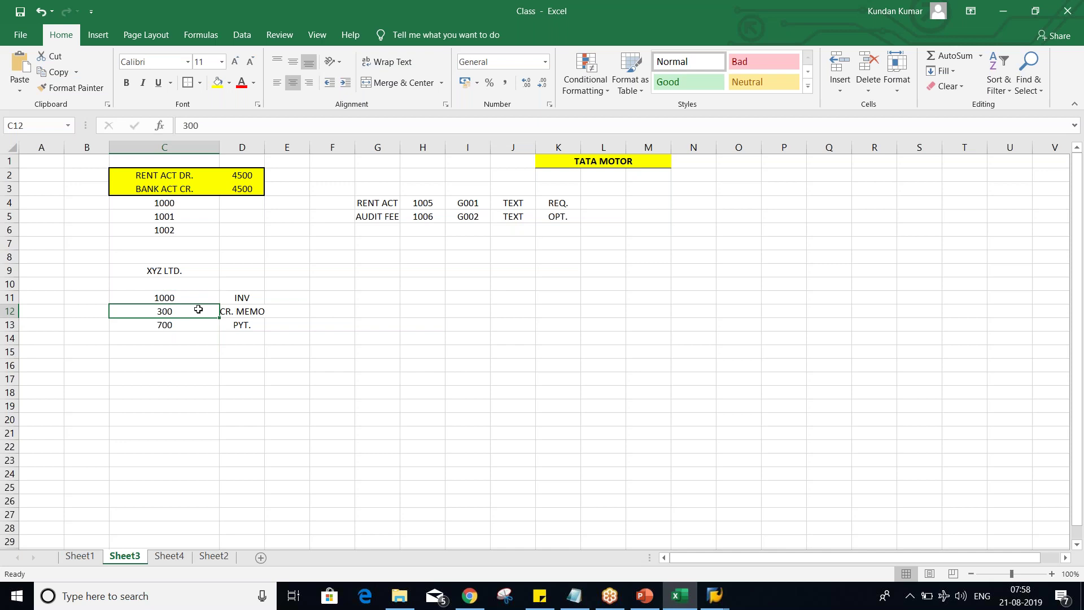
click(245, 310)
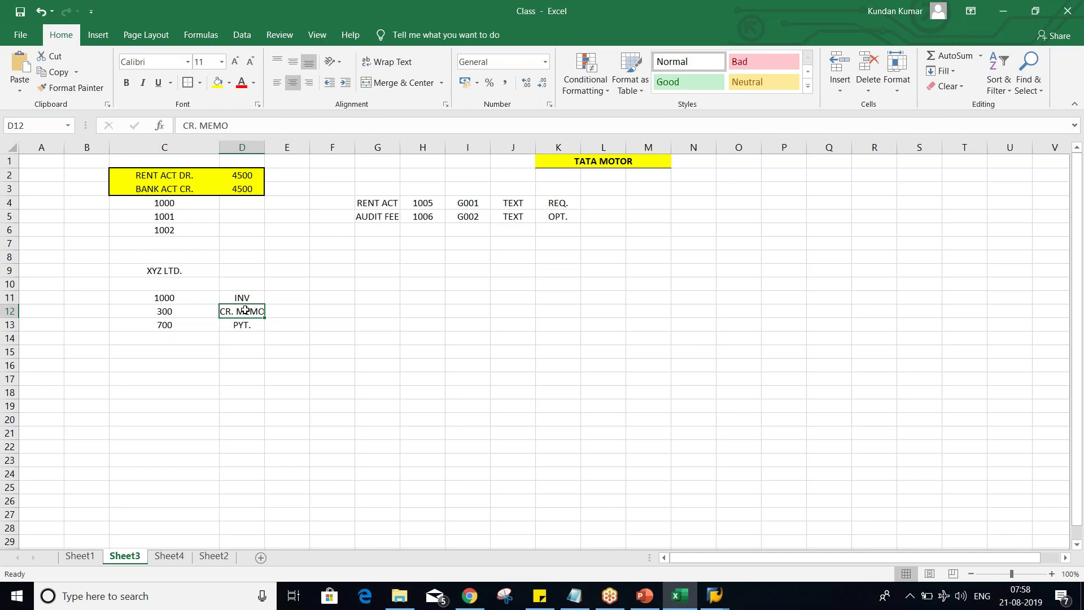
click(208, 310)
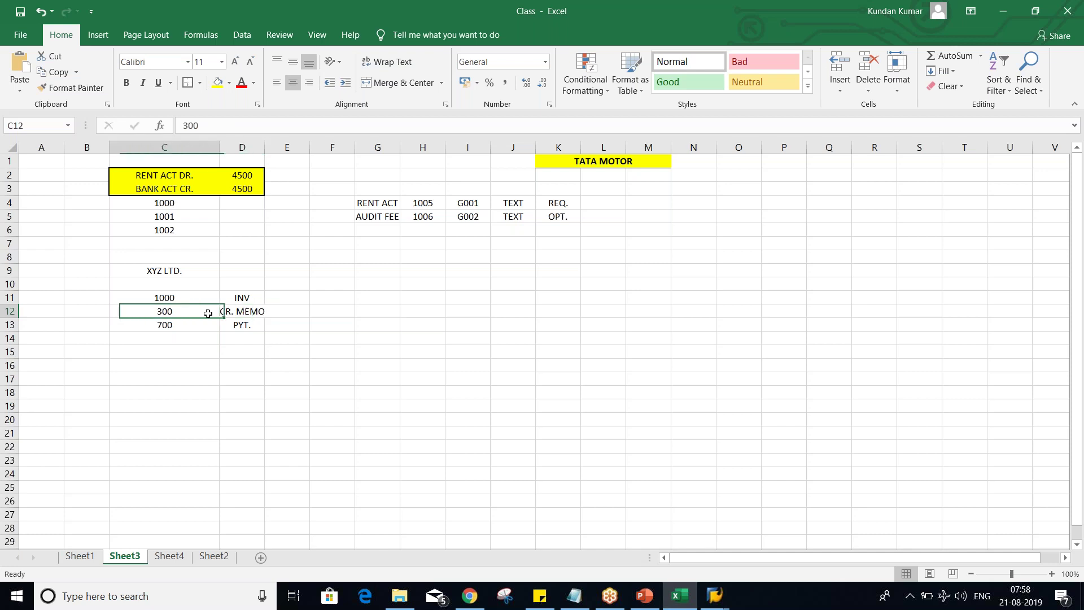
click(195, 297)
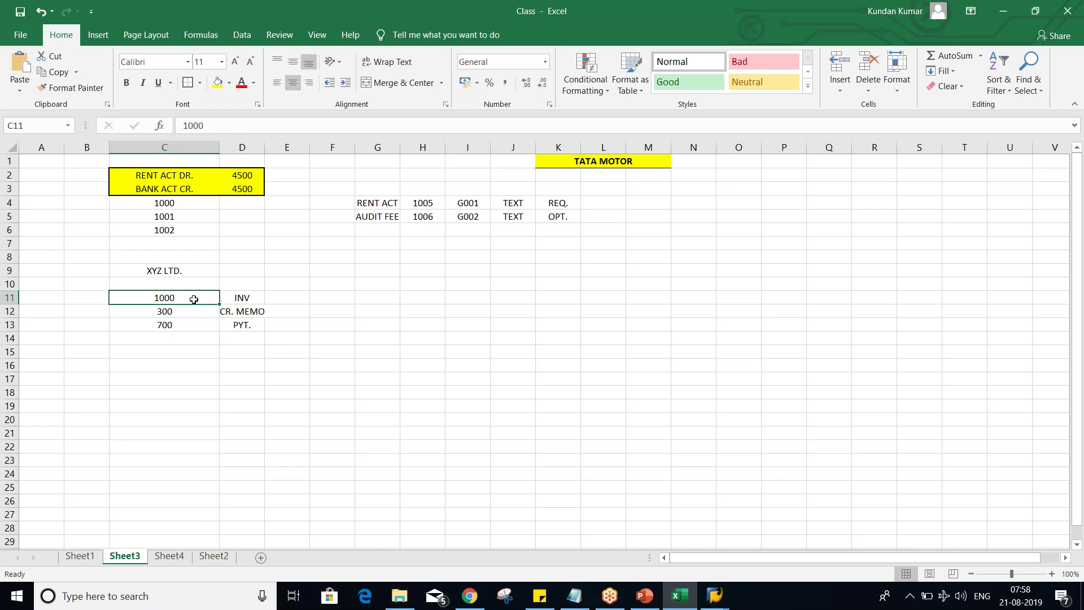
click(194, 308)
click(192, 299)
click(197, 325)
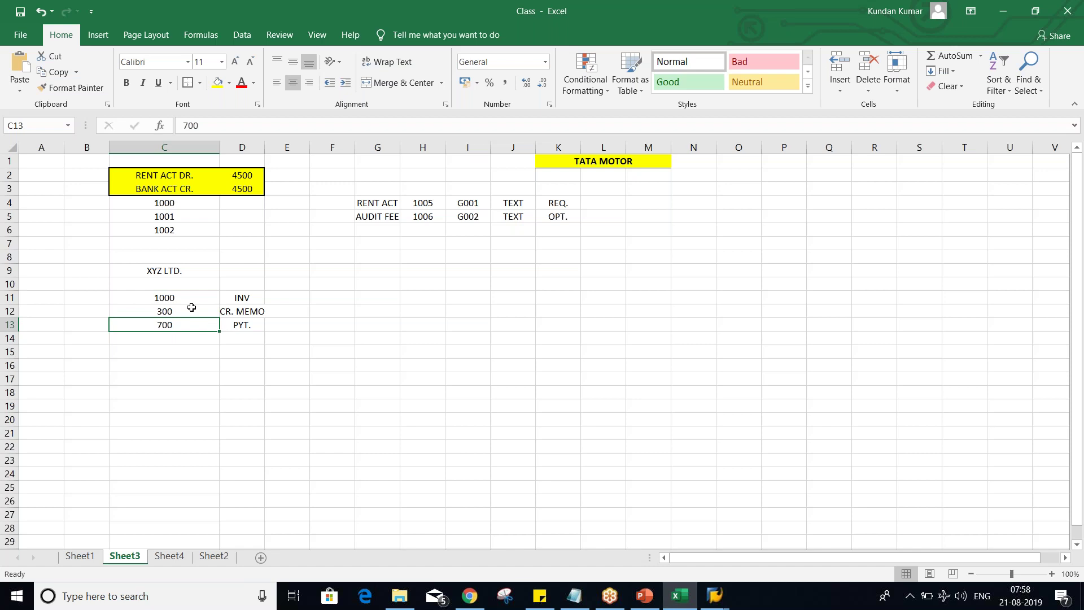
drag(188, 298, 188, 320)
click(243, 300)
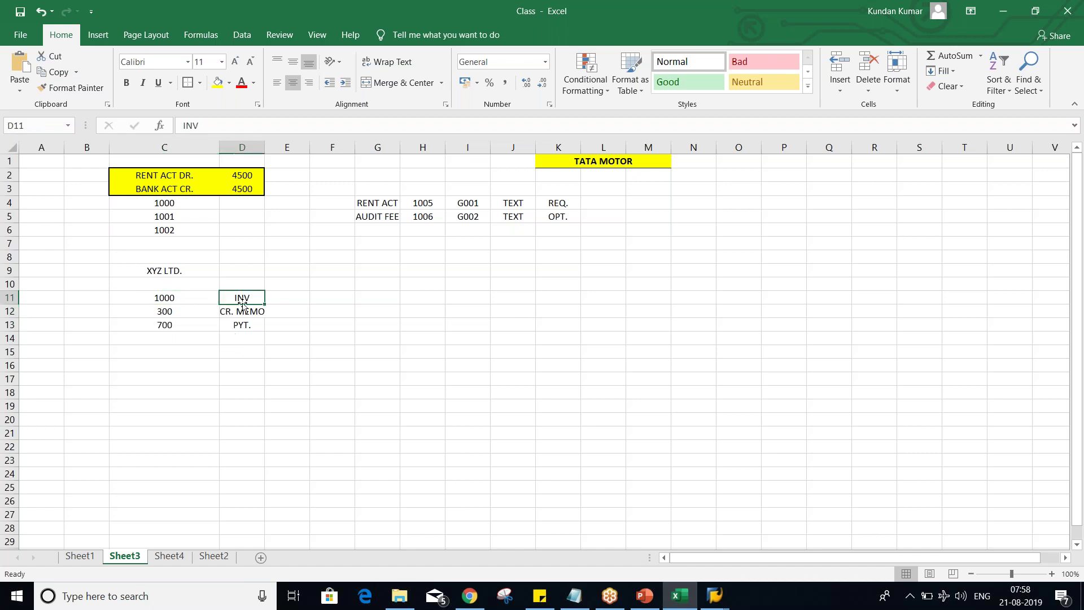
click(189, 299)
click(188, 311)
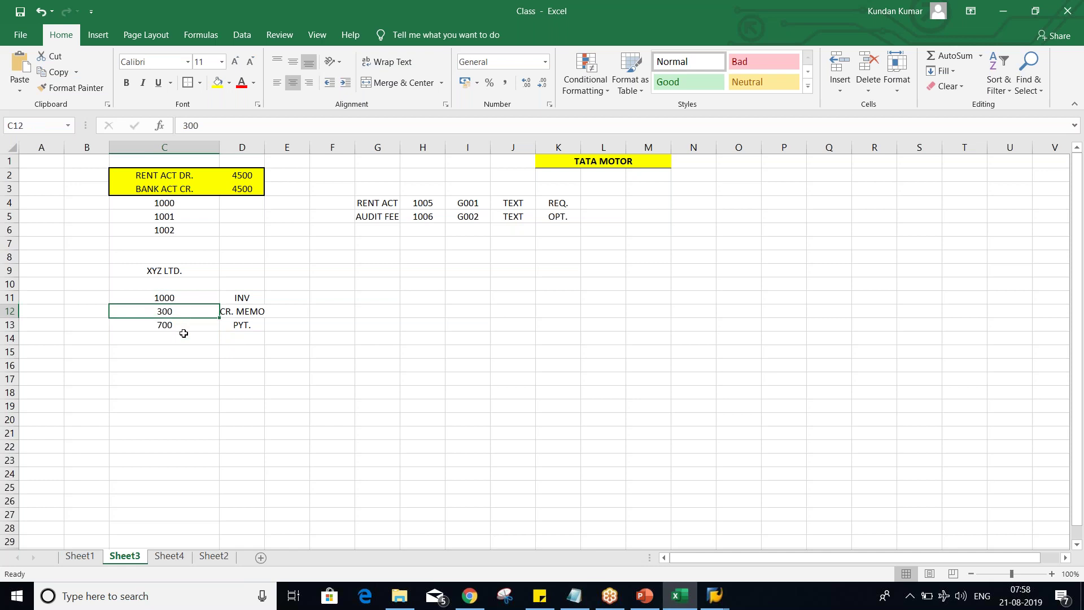
click(181, 327)
click(182, 310)
click(184, 295)
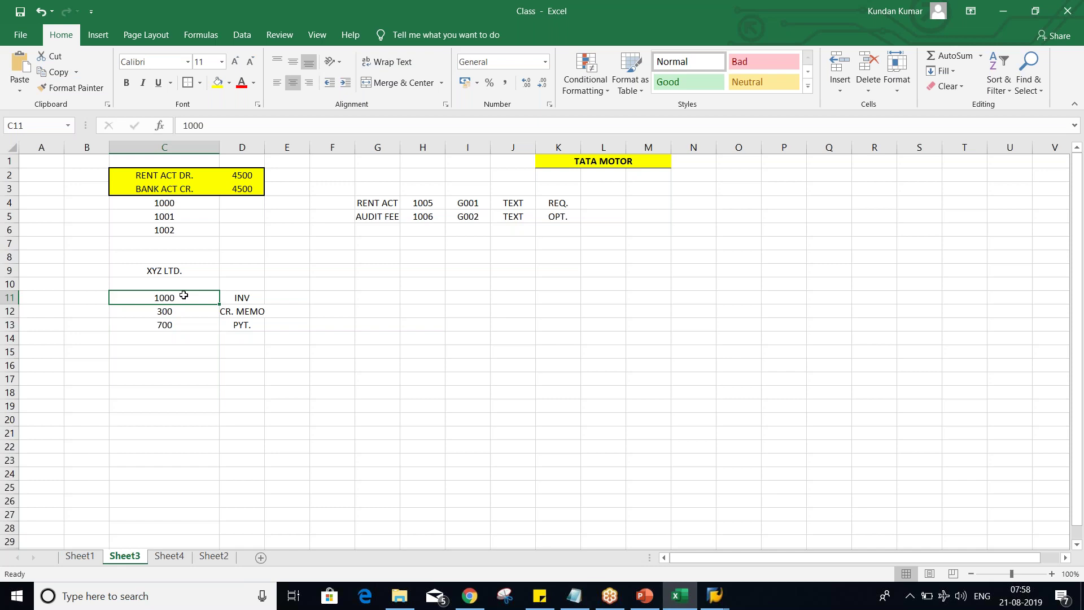
key(alt+Tab)
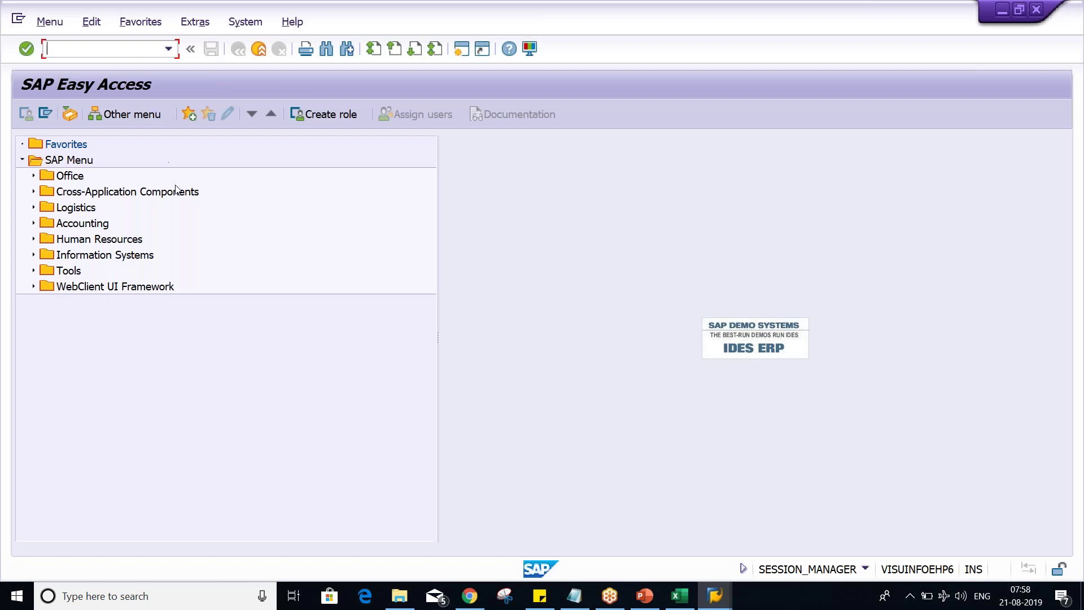
key(Return)
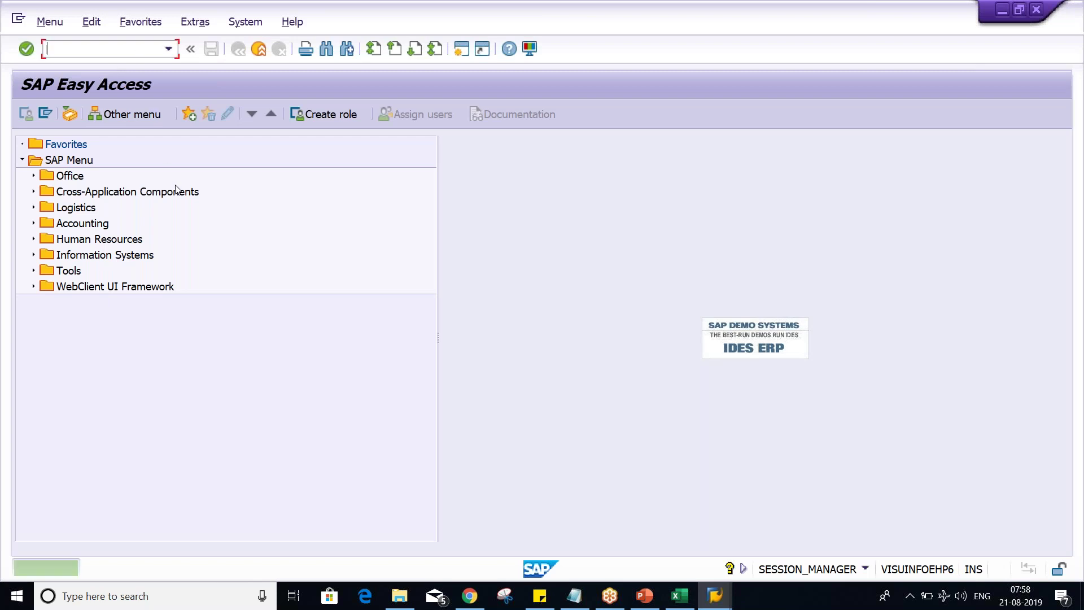
click(222, 218)
key(alt+Tab)
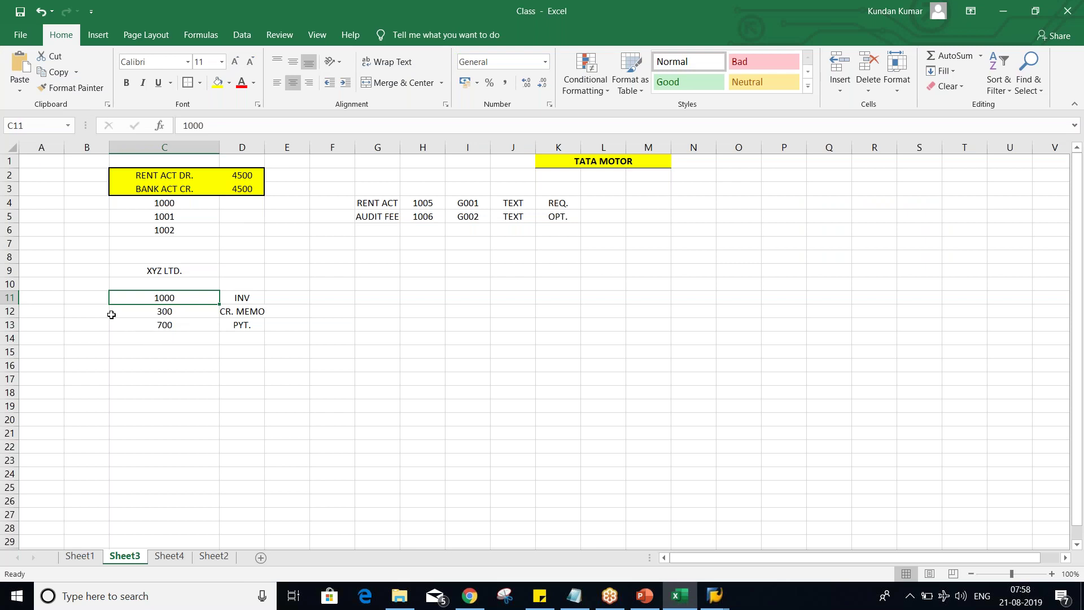
Enter the codes KR, KG and KZ in cells B11 to B13 beside the invoice, credit memo and payment amounts
click(88, 299)
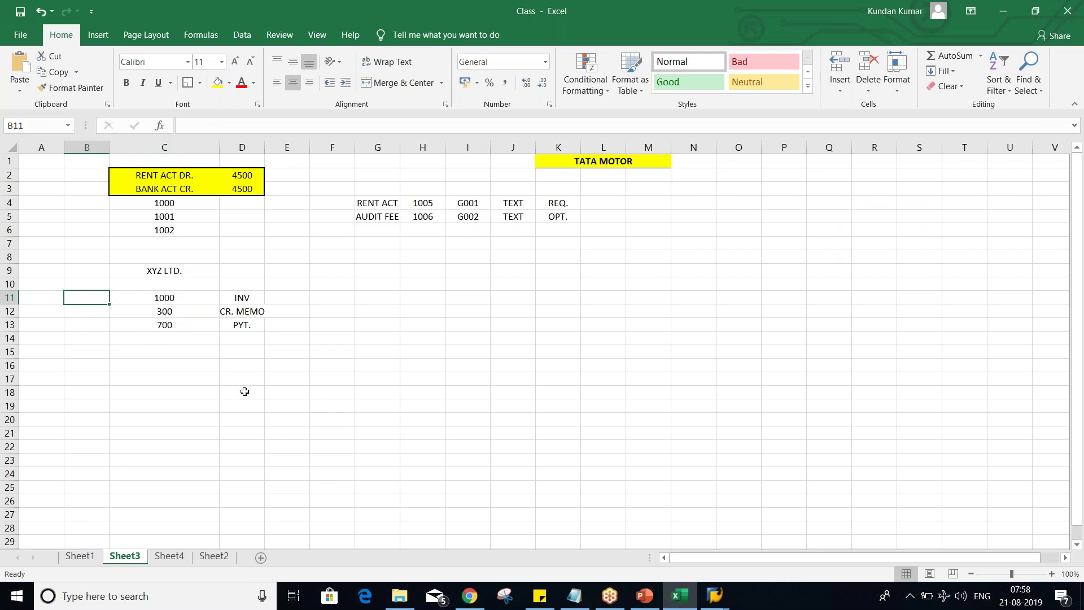
text(KR)
key(Return)
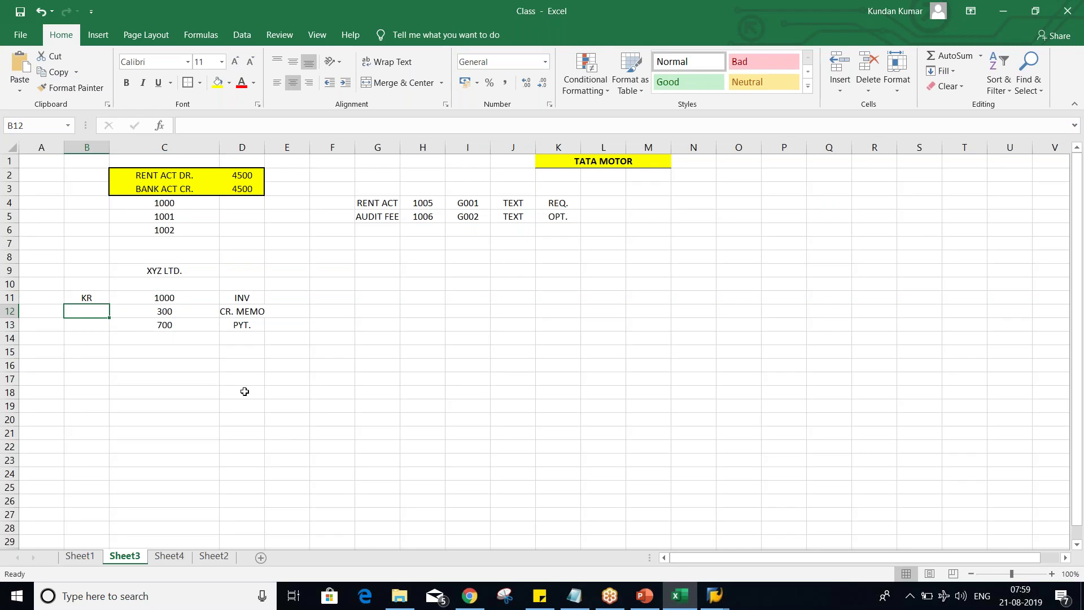
text(KG)
key(Return)
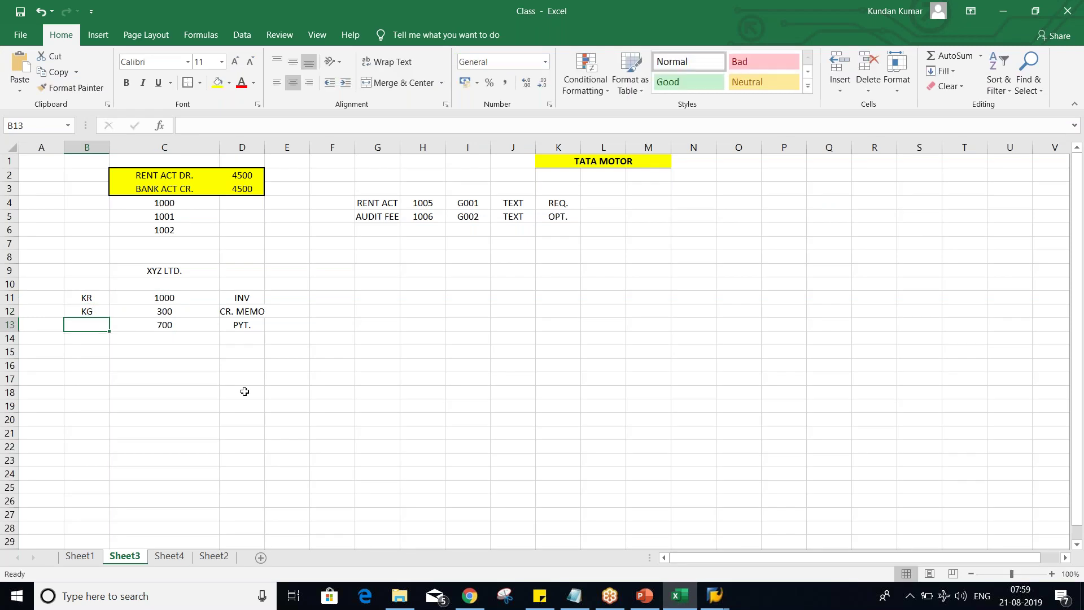
text(KZ)
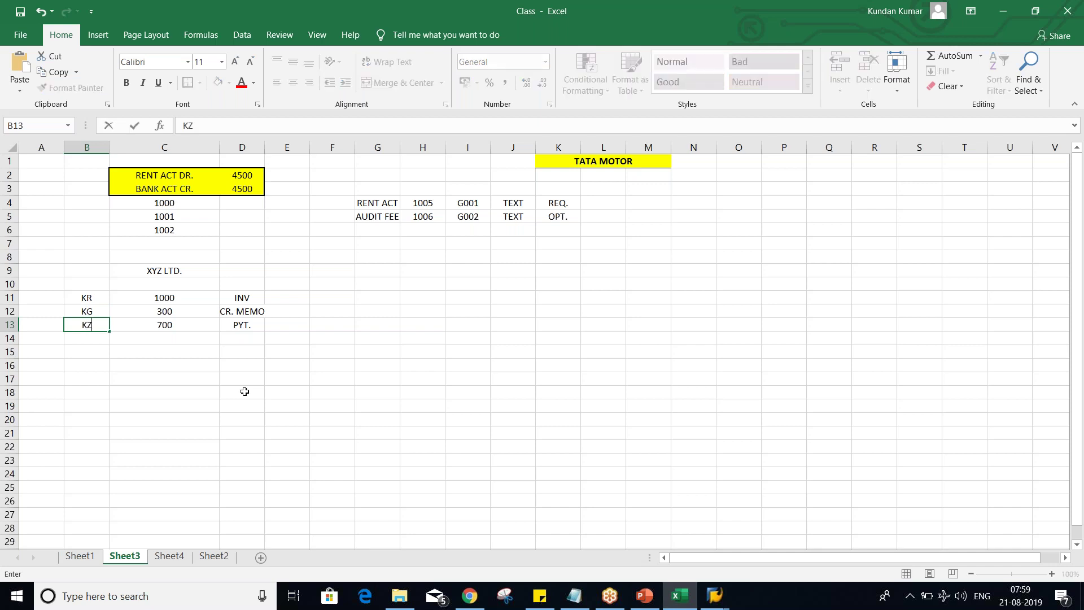
key(Return)
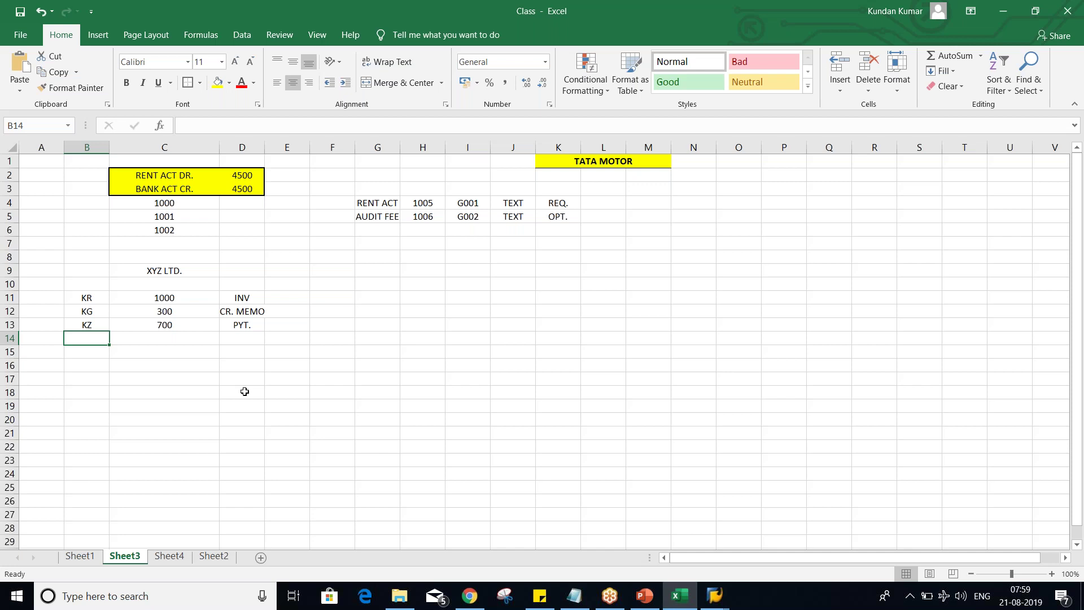
Review the codes in B11 to B13 against the amounts and transaction labels in the same rows
key(Up)
key(Up)
key(Up)
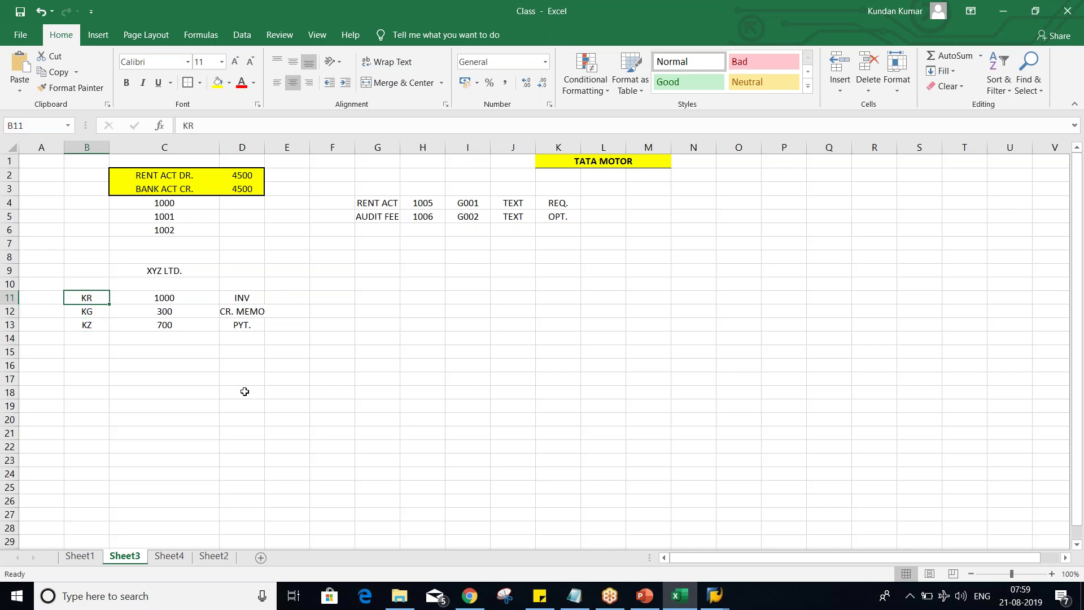
key(Down)
key(Down)
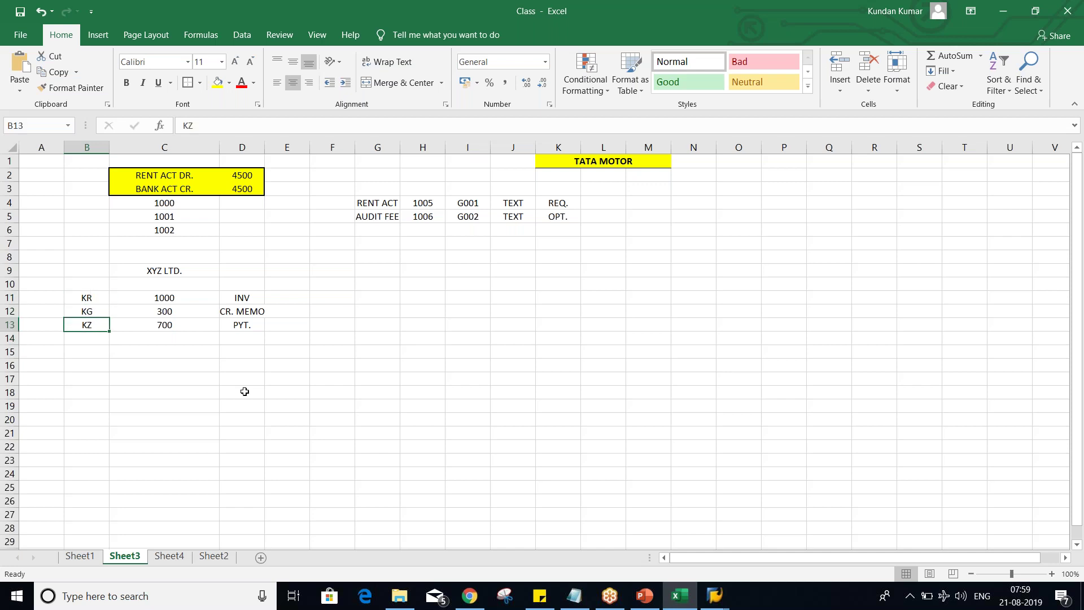
click(142, 296)
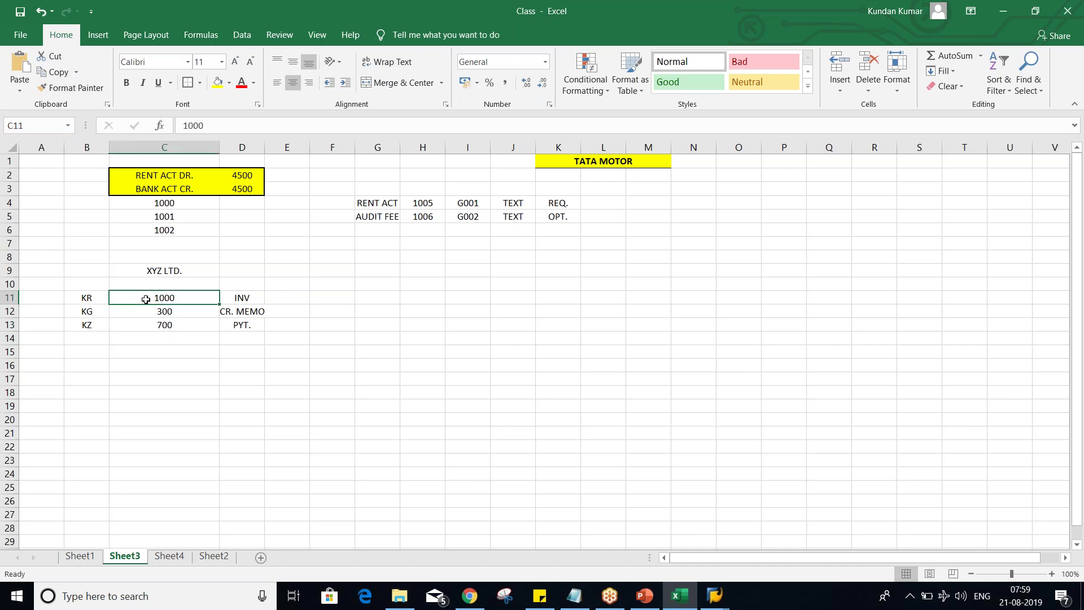
click(70, 299)
click(79, 309)
click(86, 326)
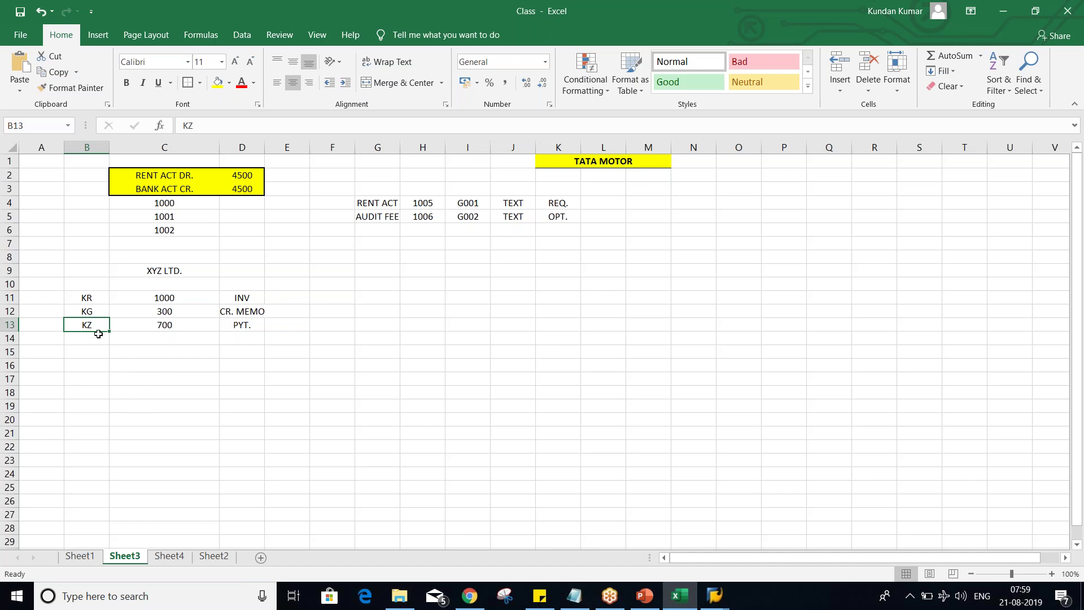
drag(86, 297, 254, 296)
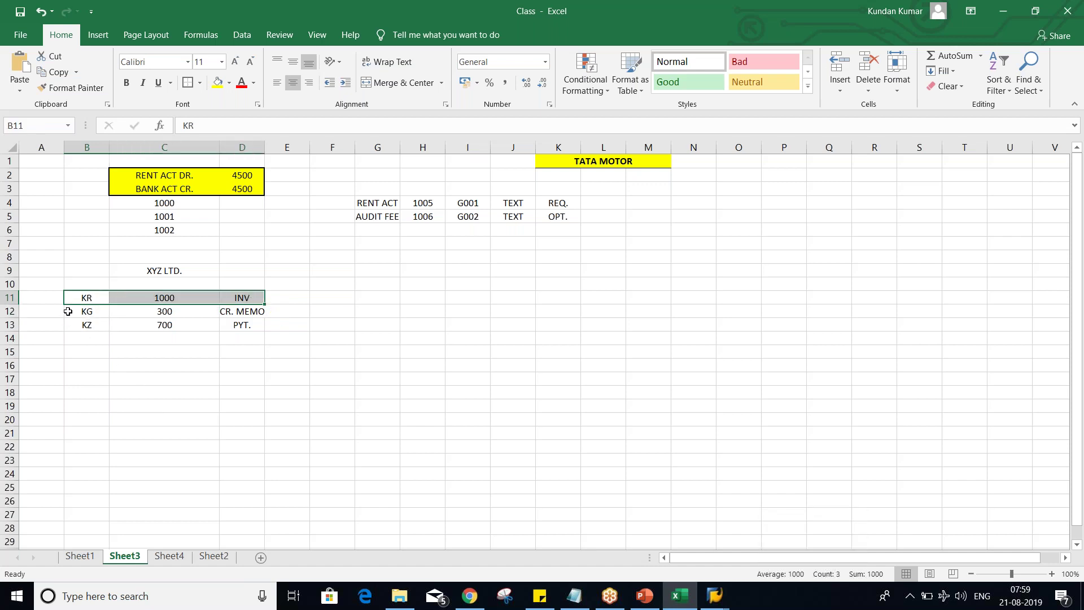
click(84, 297)
click(178, 299)
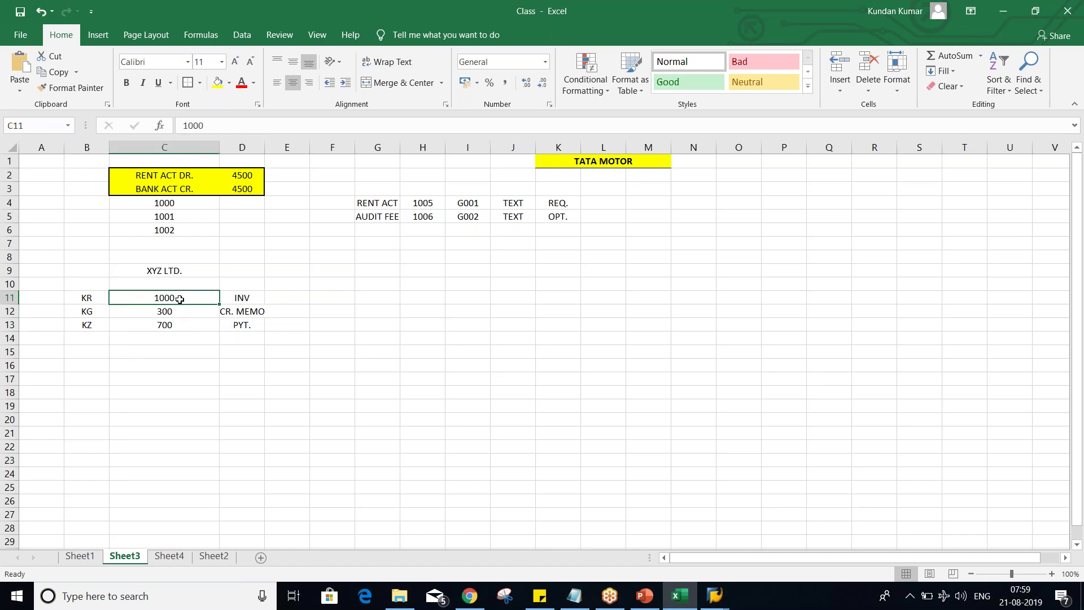
Examine the KG and KZ rows with their amounts in C12 and C13, and the invoice and credit memo amounts together
click(85, 312)
click(151, 313)
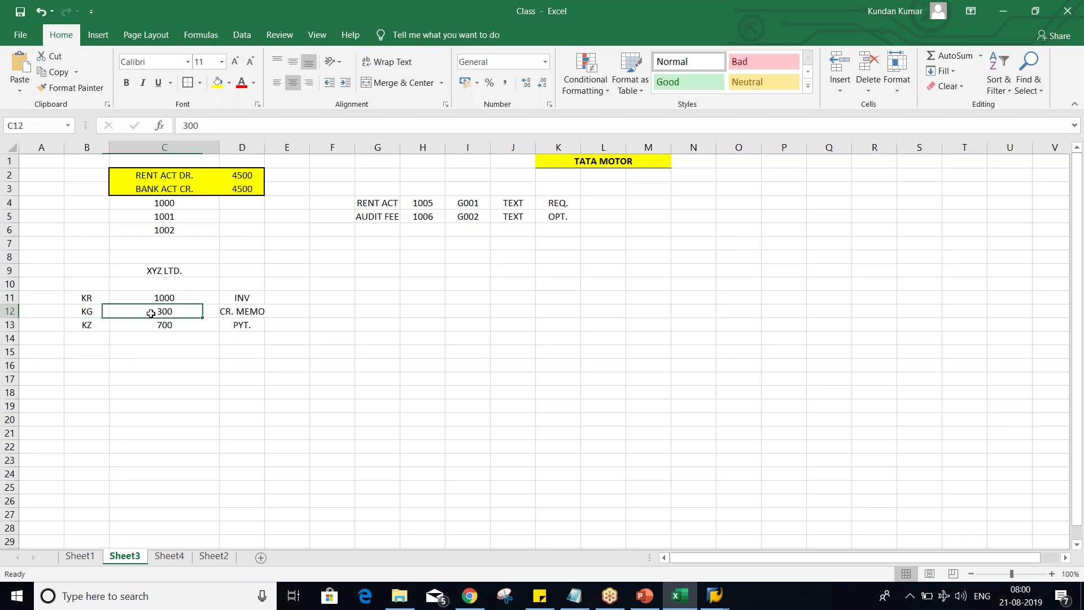
click(85, 325)
click(158, 330)
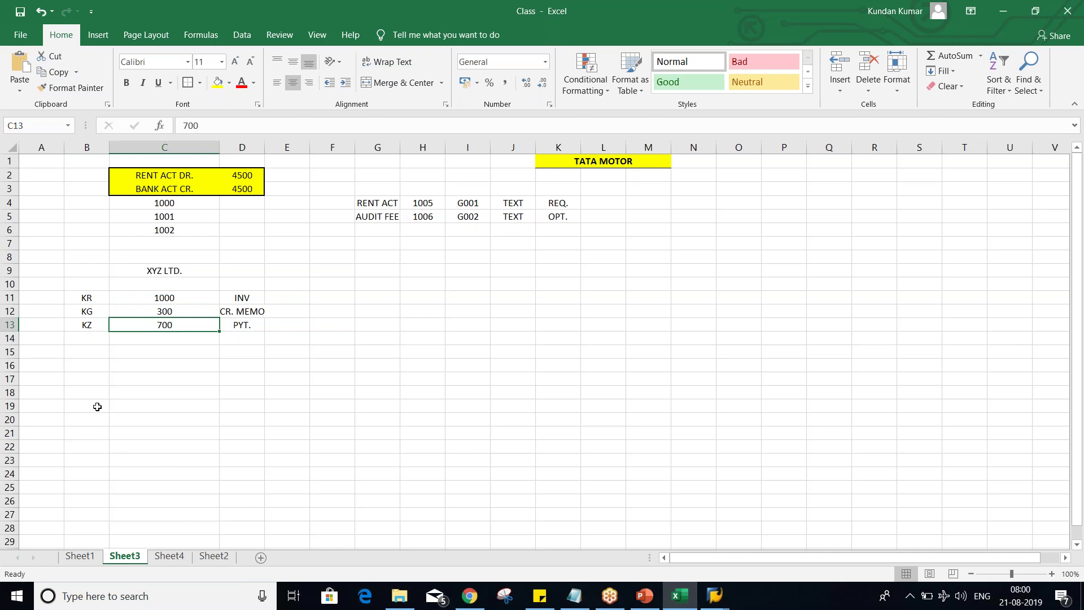
click(87, 349)
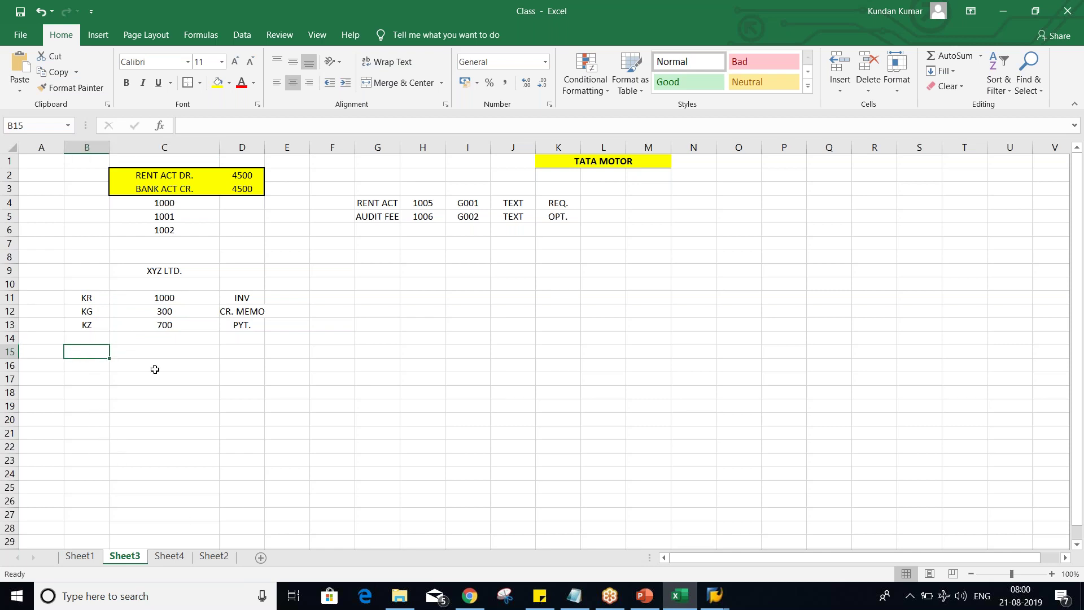
drag(159, 293, 181, 318)
Add a journal voucher row to the example by entering JV in D14 and the code SA in B14
click(88, 340)
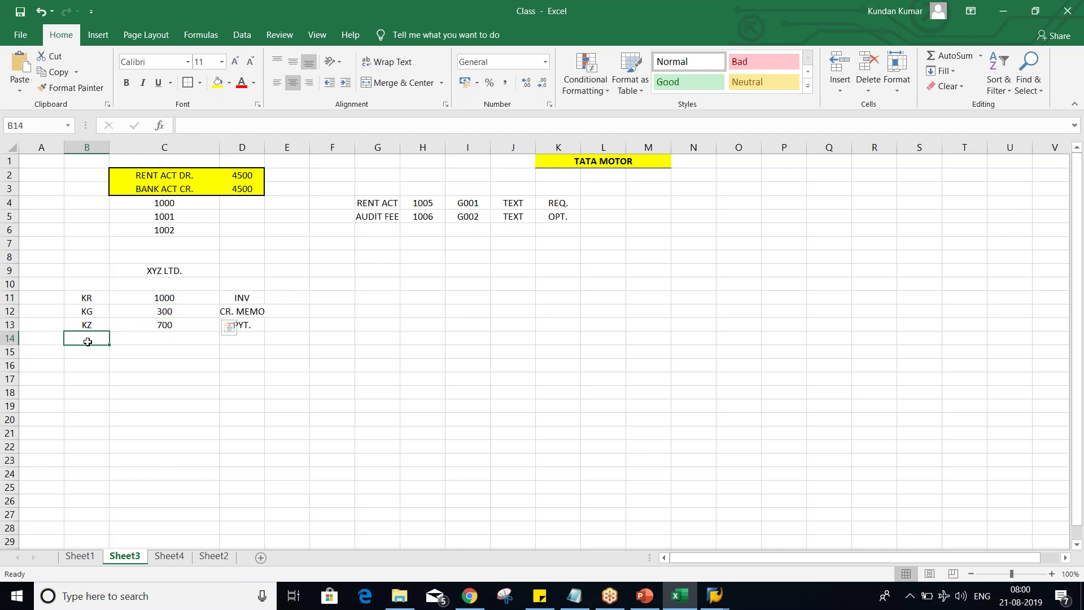
click(180, 337)
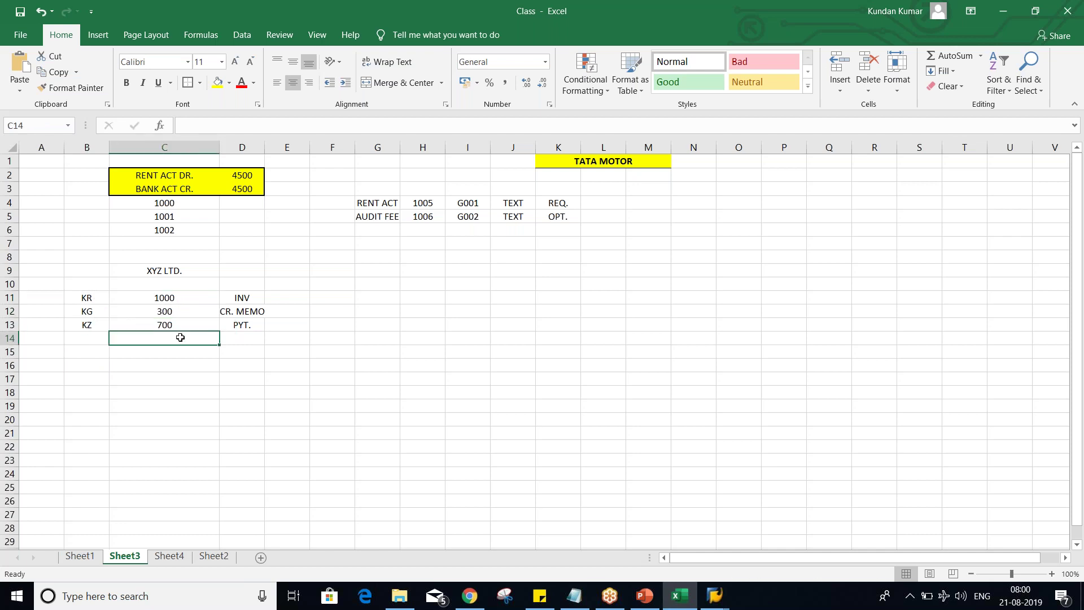
key(Right)
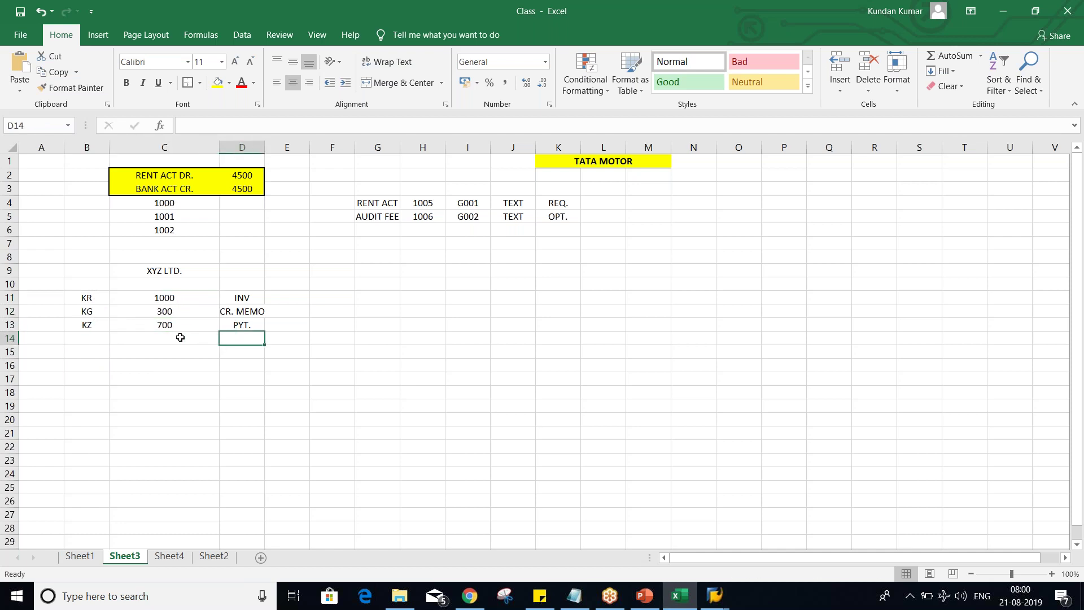
text(JV)
key(Return)
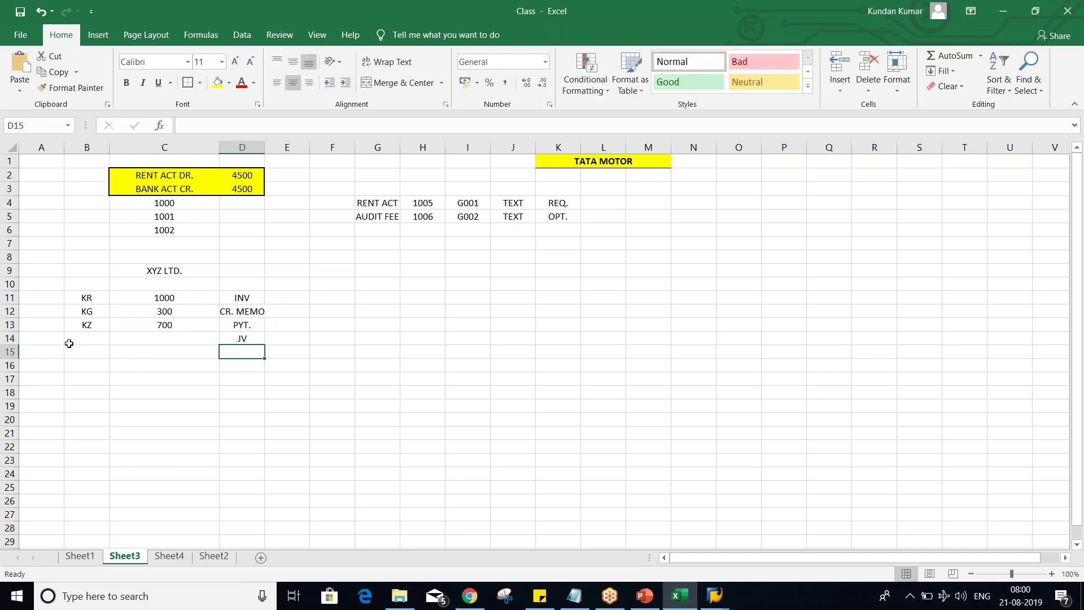
click(68, 343)
text(SA)
key(Return)
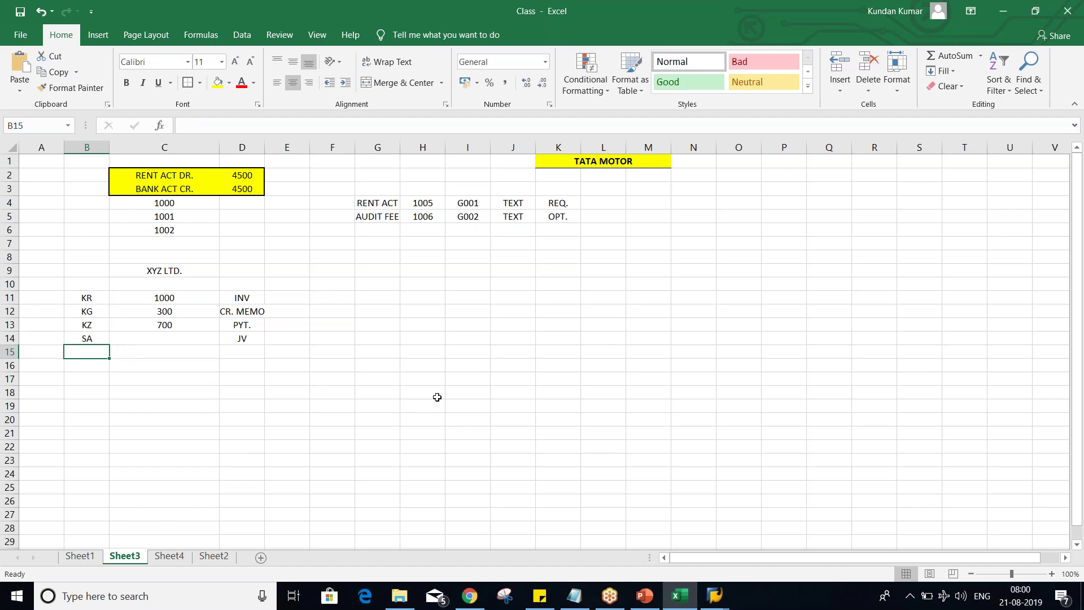
click(1076, 368)
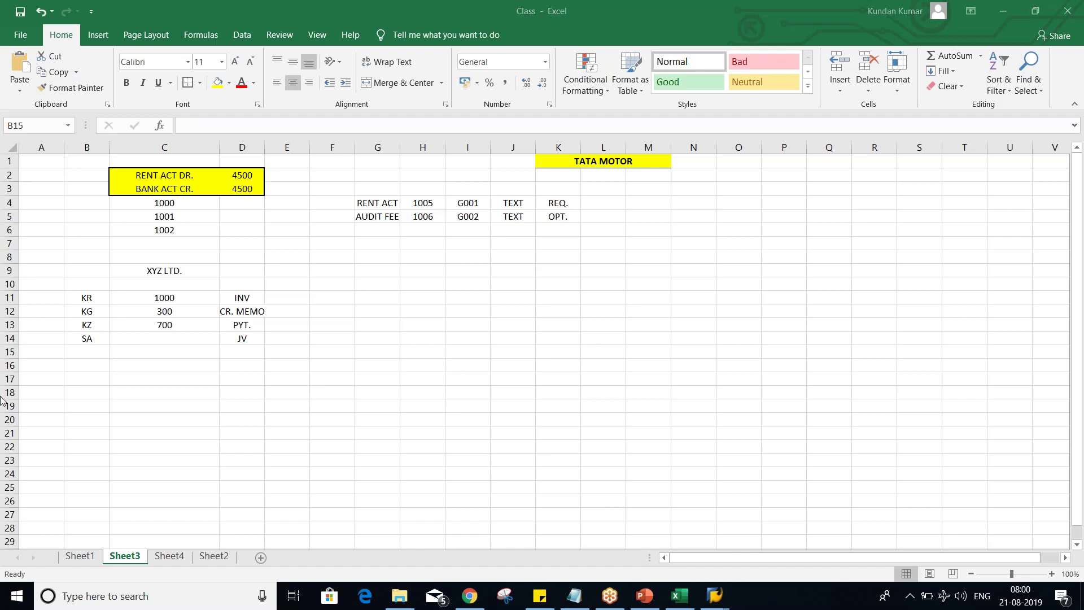
click(86, 346)
click(85, 337)
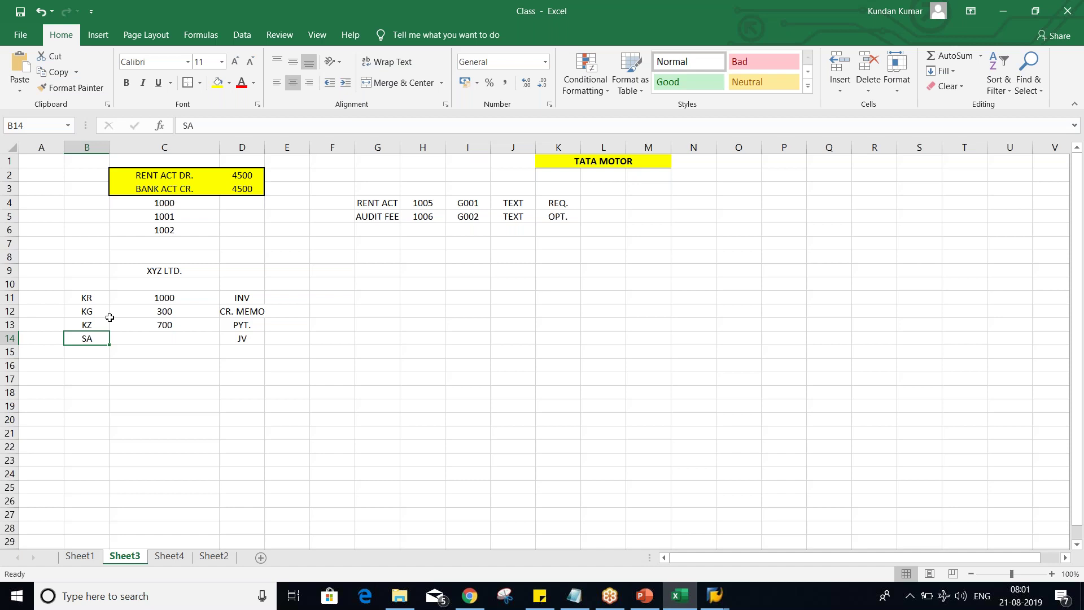
Switch to the PowerPoint presentation and review the Document Type - OBA7 explanation on the number range slide
key(alt+Tab)
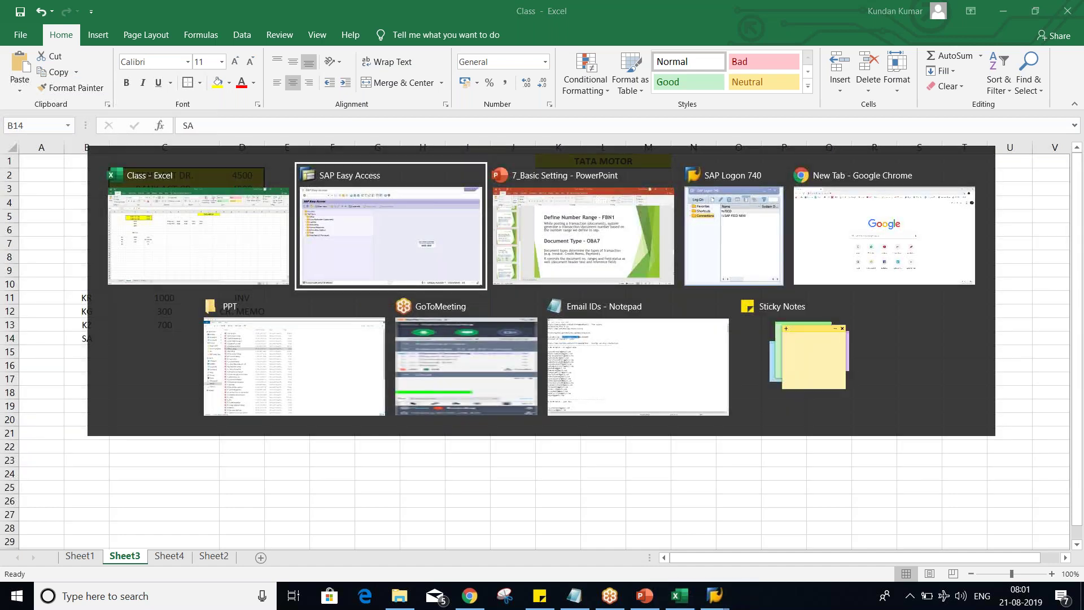
key(alt+Tab)
key(alt+shift+Tab)
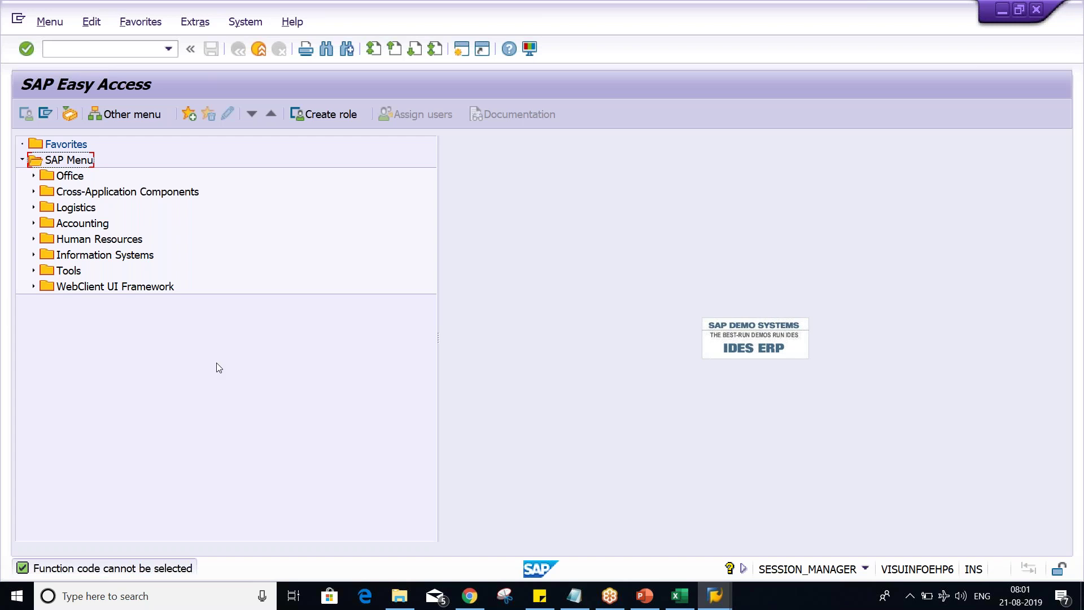
key(Escape)
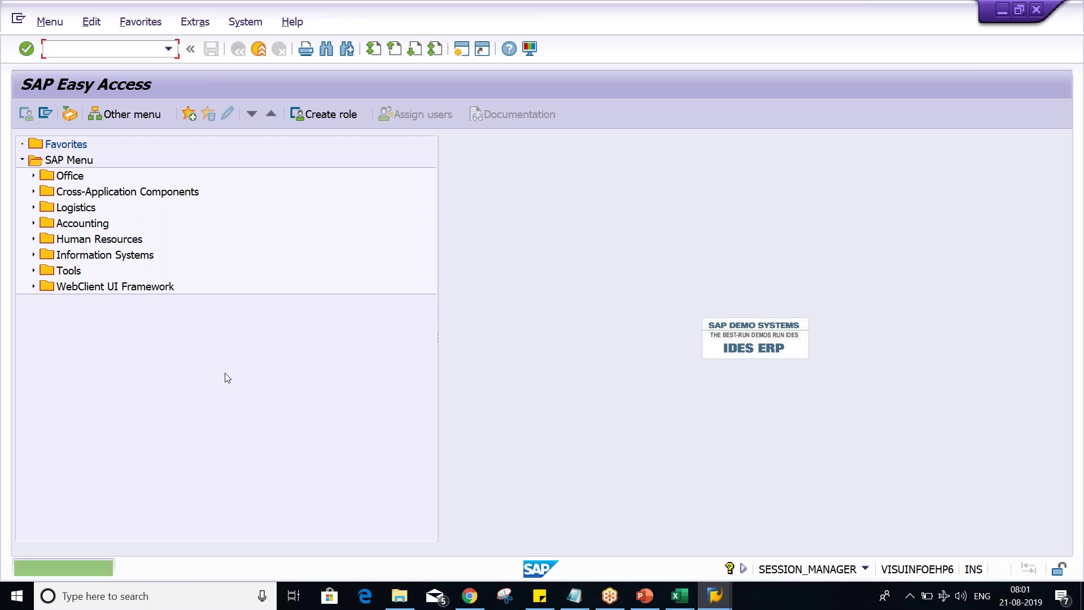
key(alt+Tab)
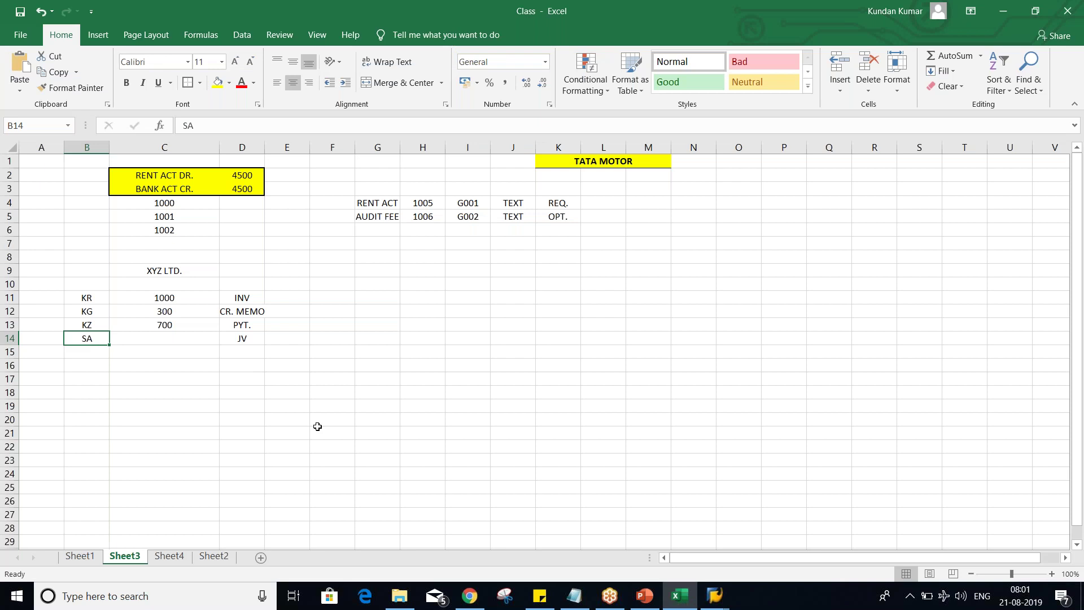
key(alt+Tab)
key(alt+Tab)
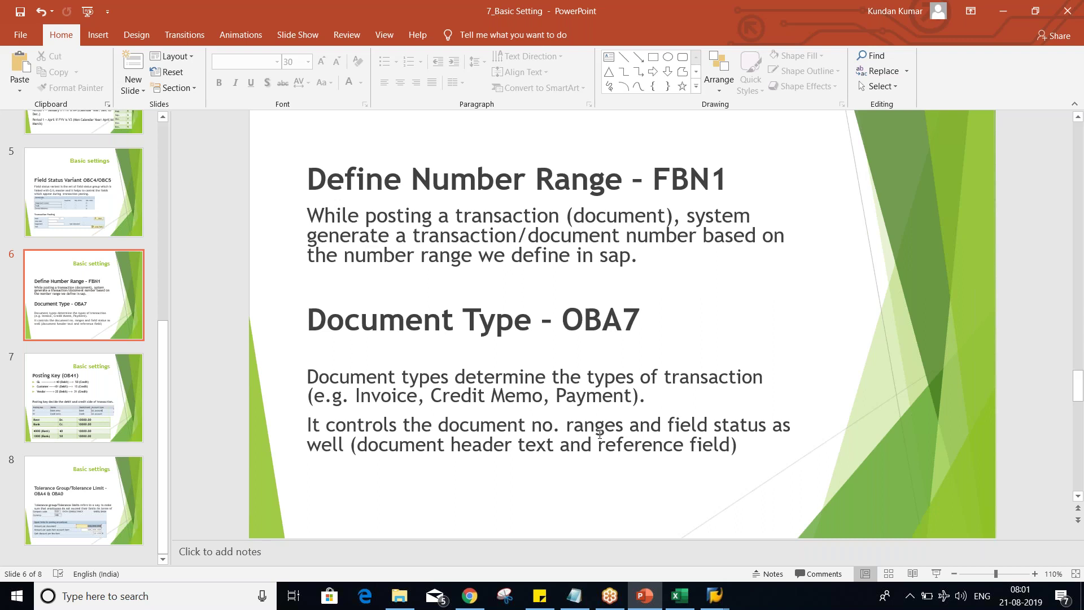
Back in Excel, clear the sample document numbers from cells C4 to C7
key(alt+Tab)
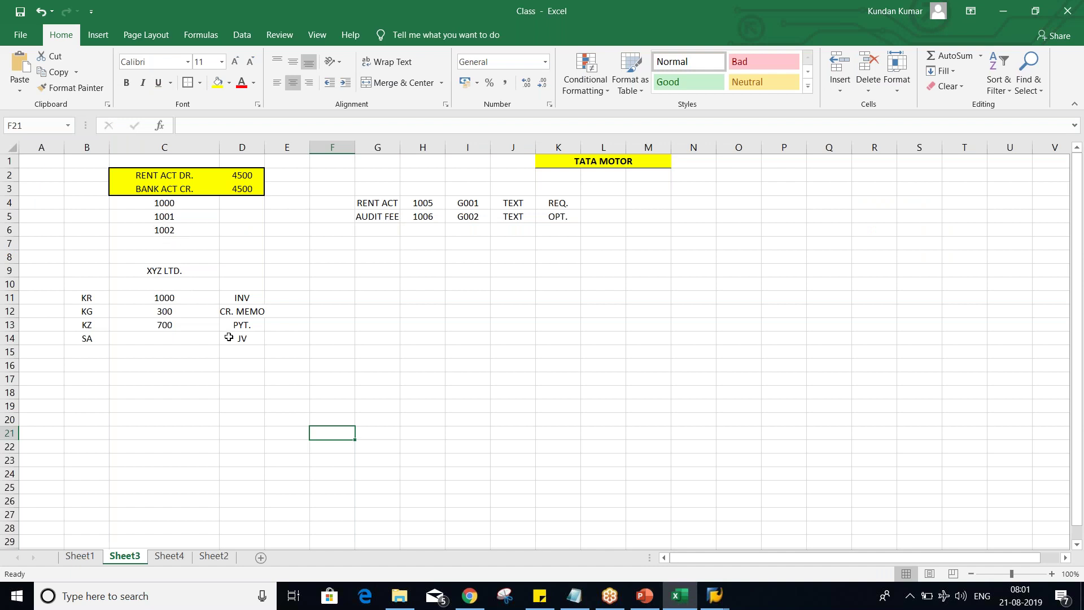
drag(174, 218, 180, 240)
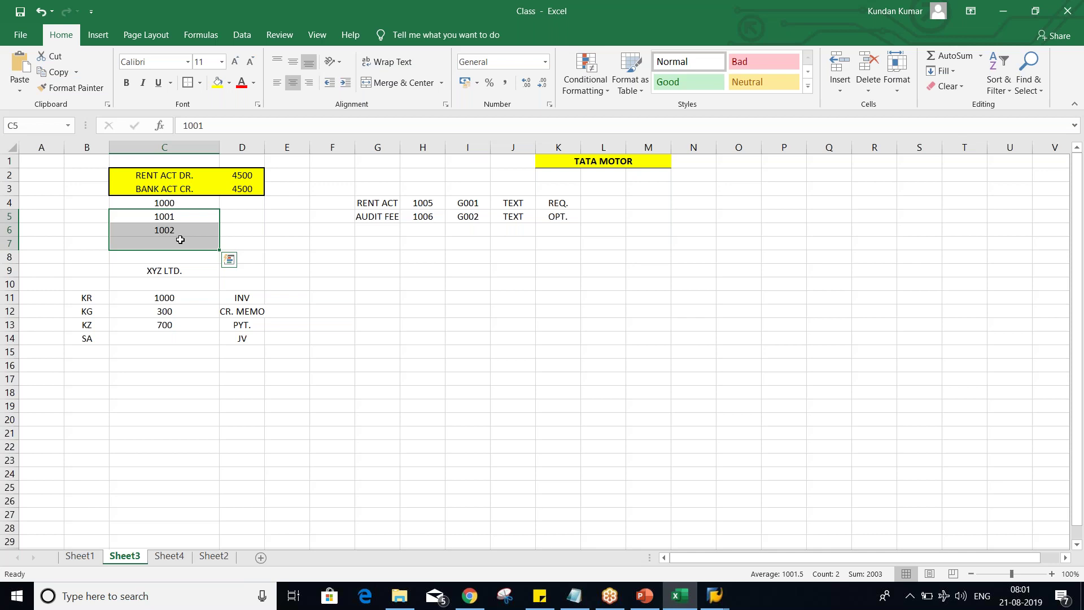
key(Delete)
click(167, 201)
key(Delete)
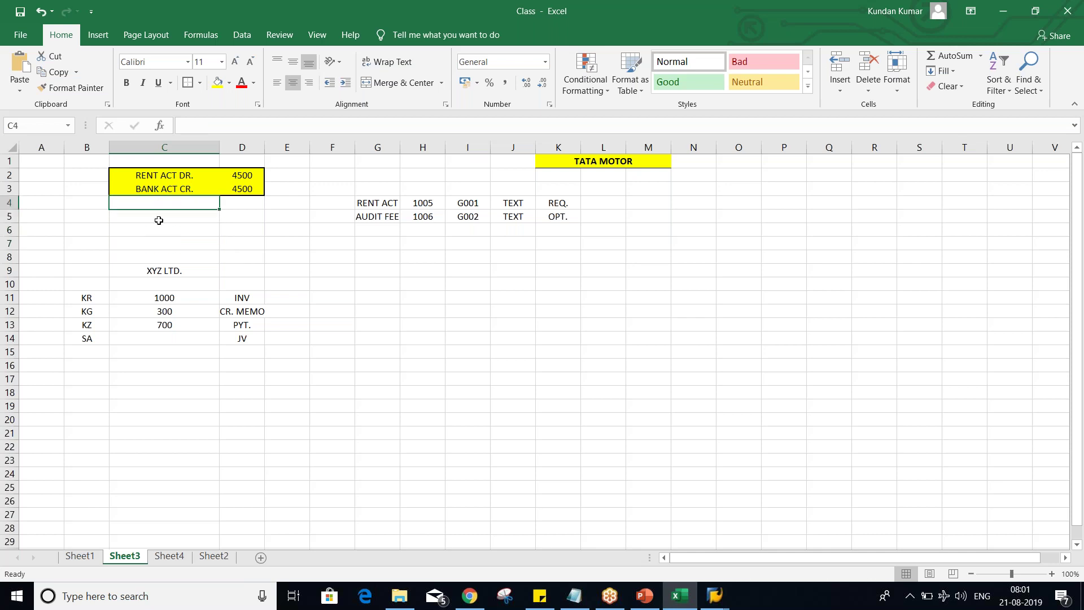
Enter the number interval 1000 - 1999 in C5 and its range code 01 as text in B5
click(160, 219)
text(1000 - 1999)
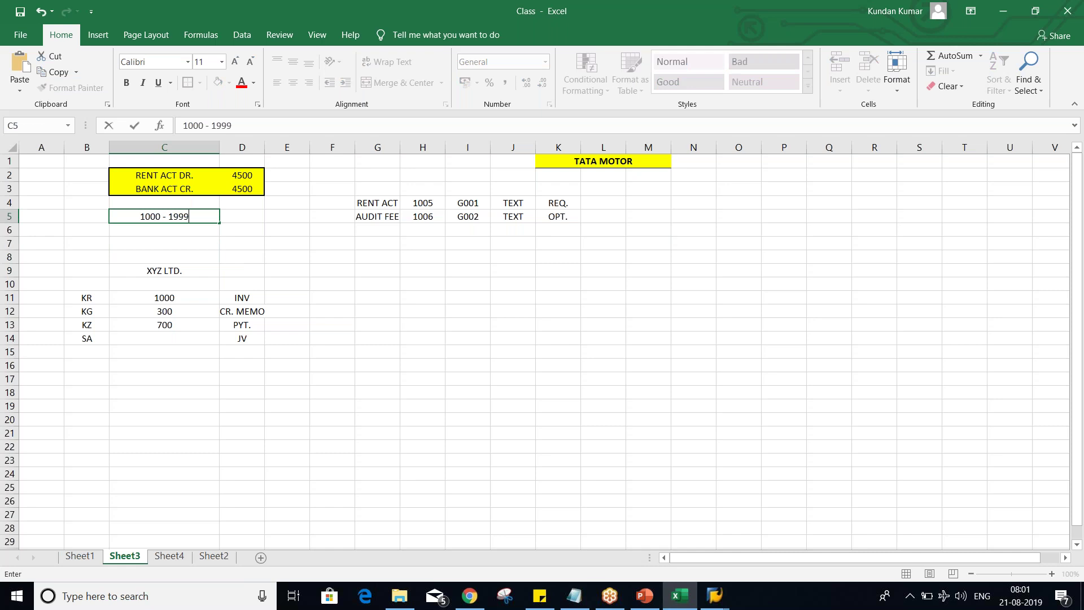
key(Return)
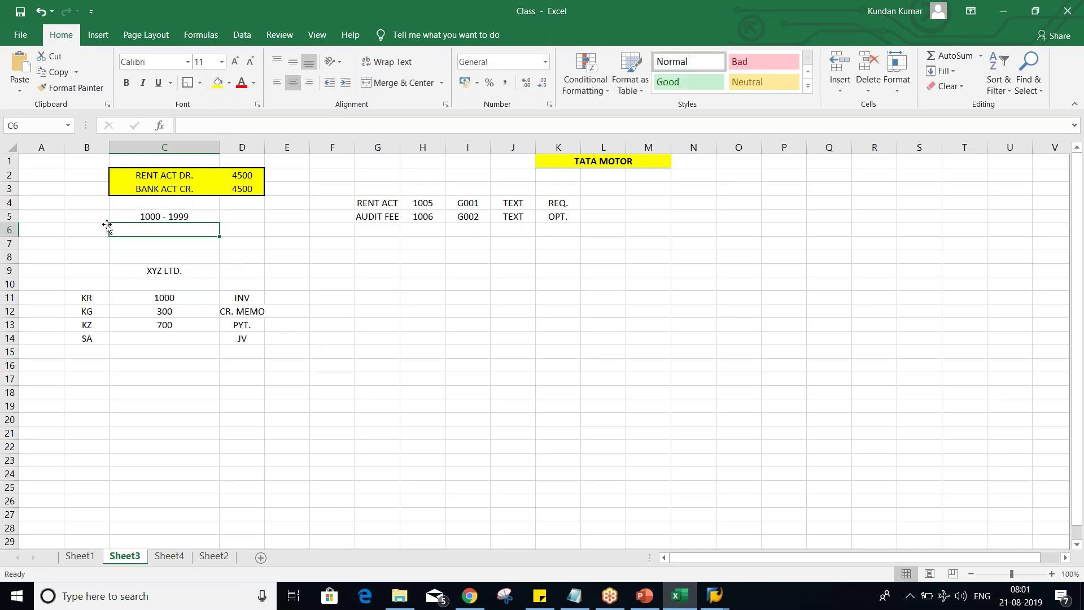
click(87, 213)
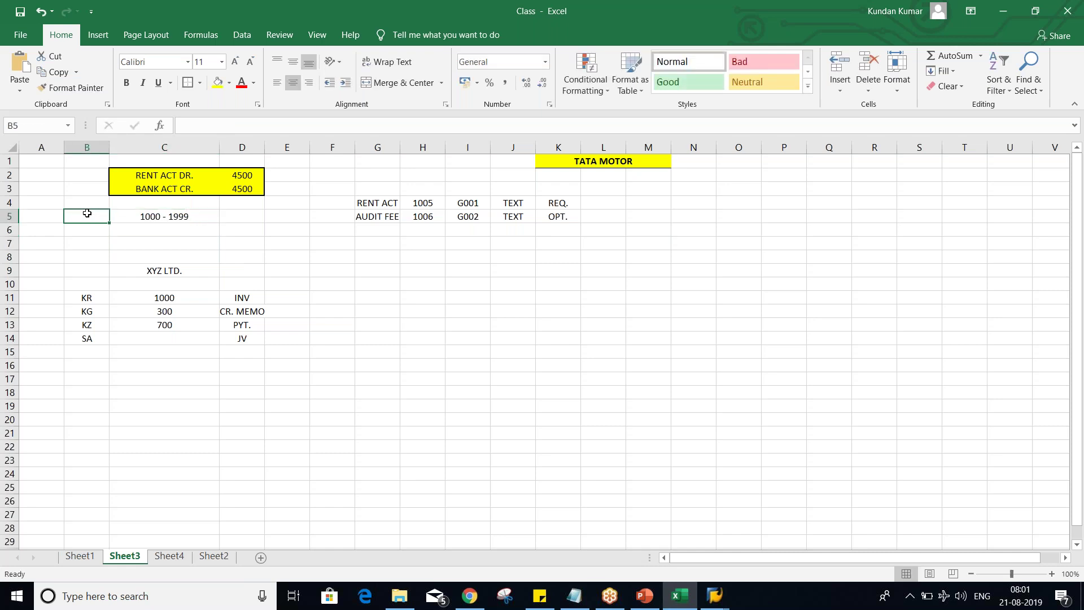
text('01)
key(Return)
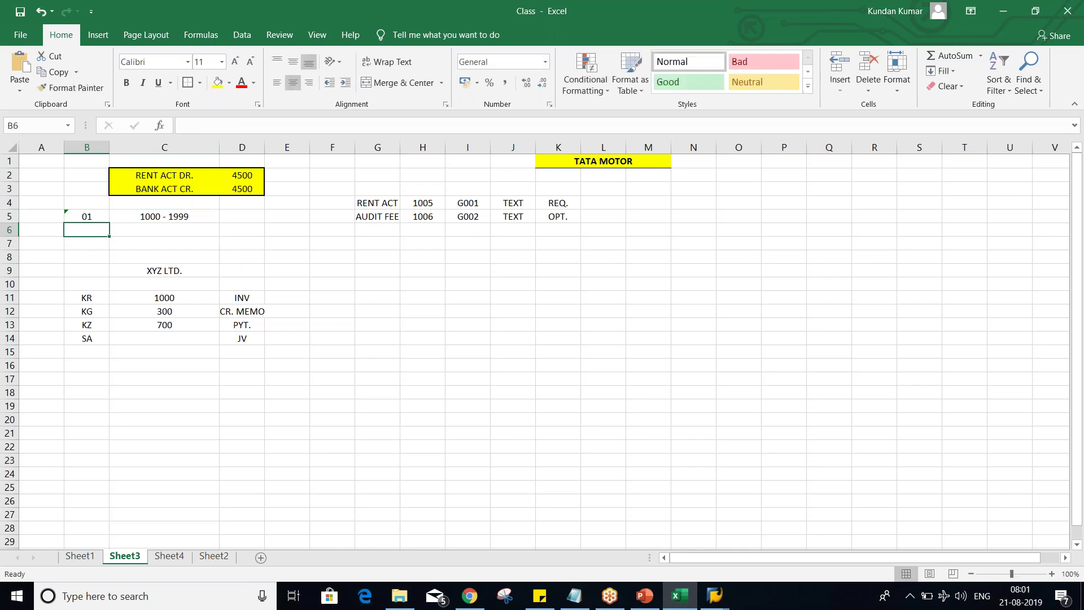
click(88, 214)
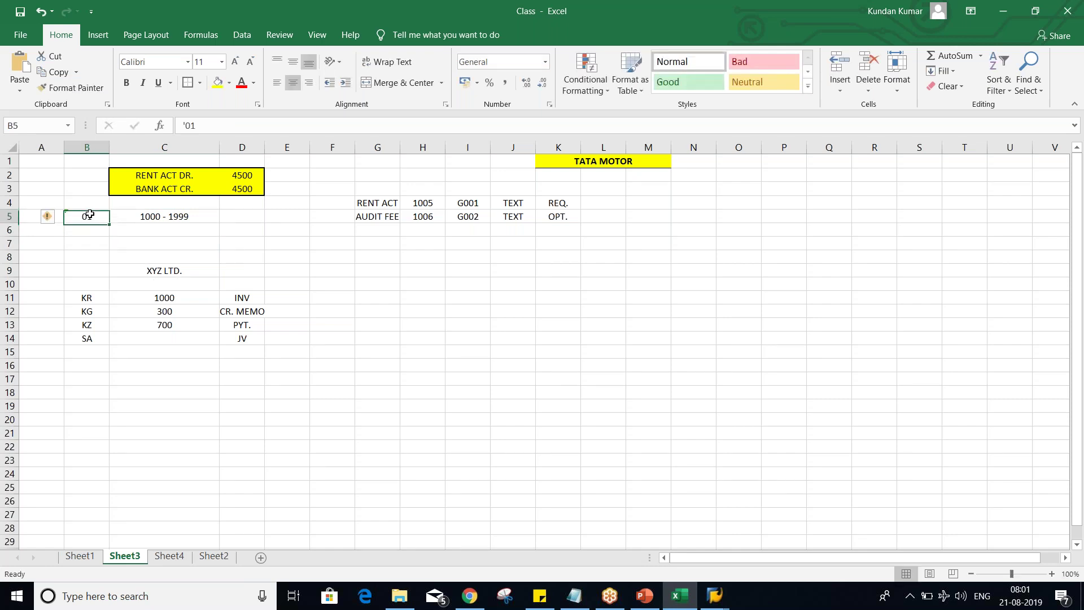
click(149, 215)
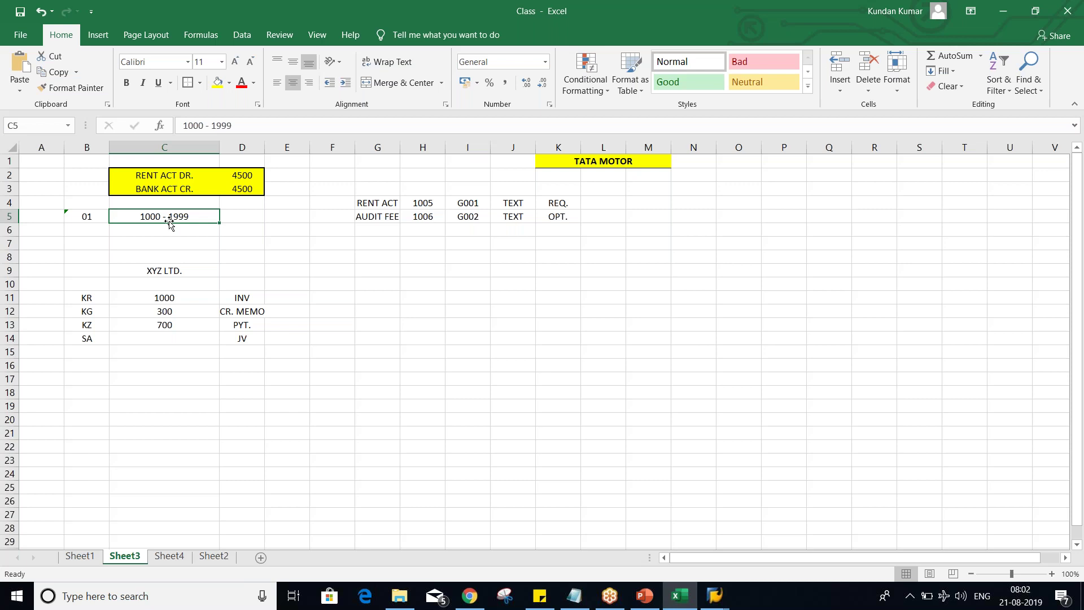
Switch to SAP and open transaction FB50 for company code TM02
mouse_move(714, 596)
click(161, 189)
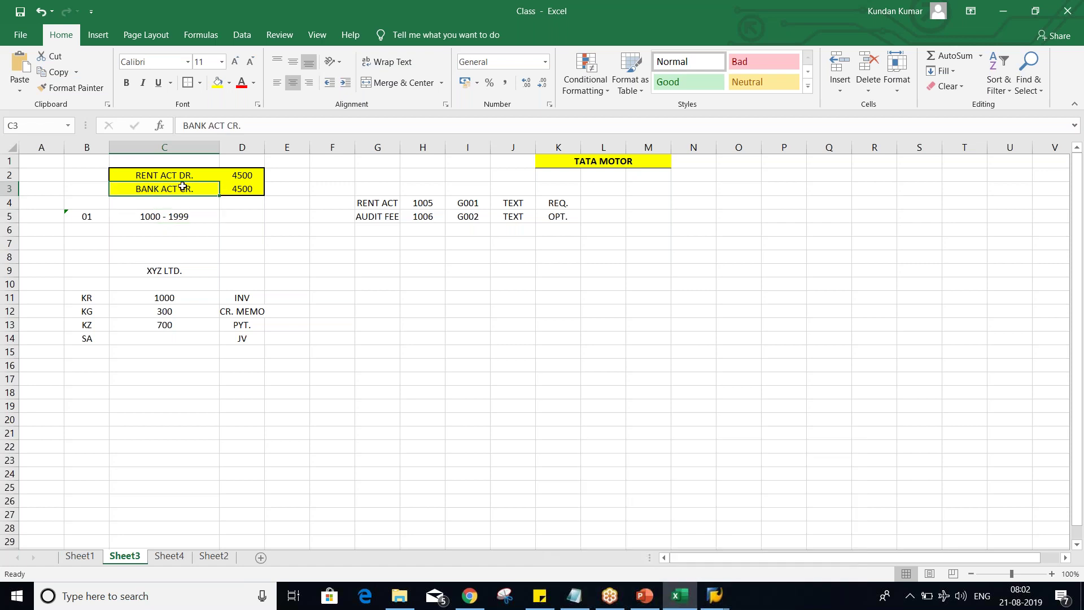
click(714, 596)
click(711, 552)
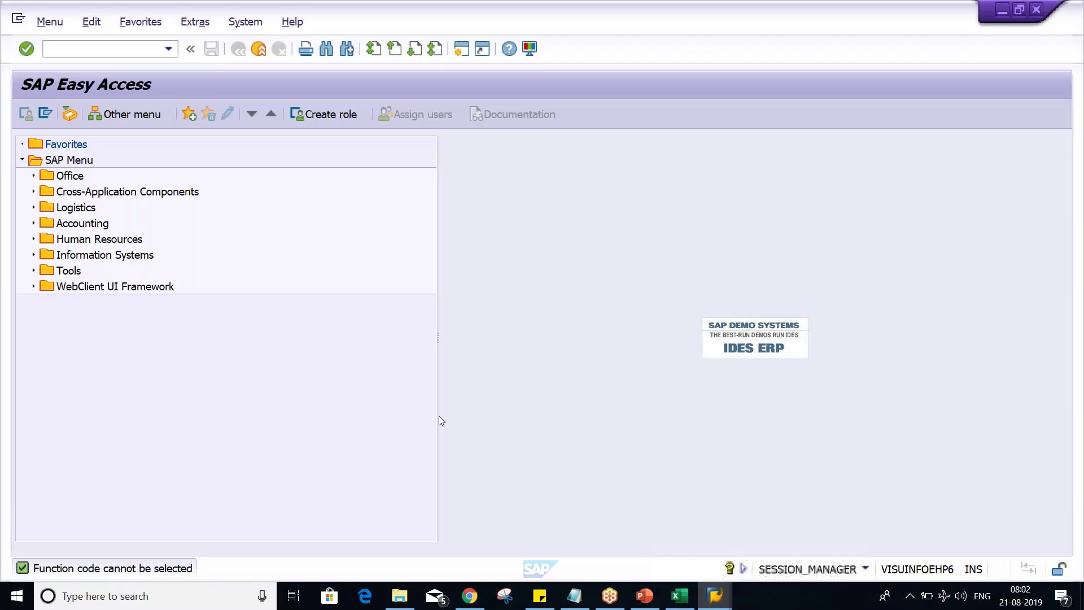
text(fb50)
key(Return)
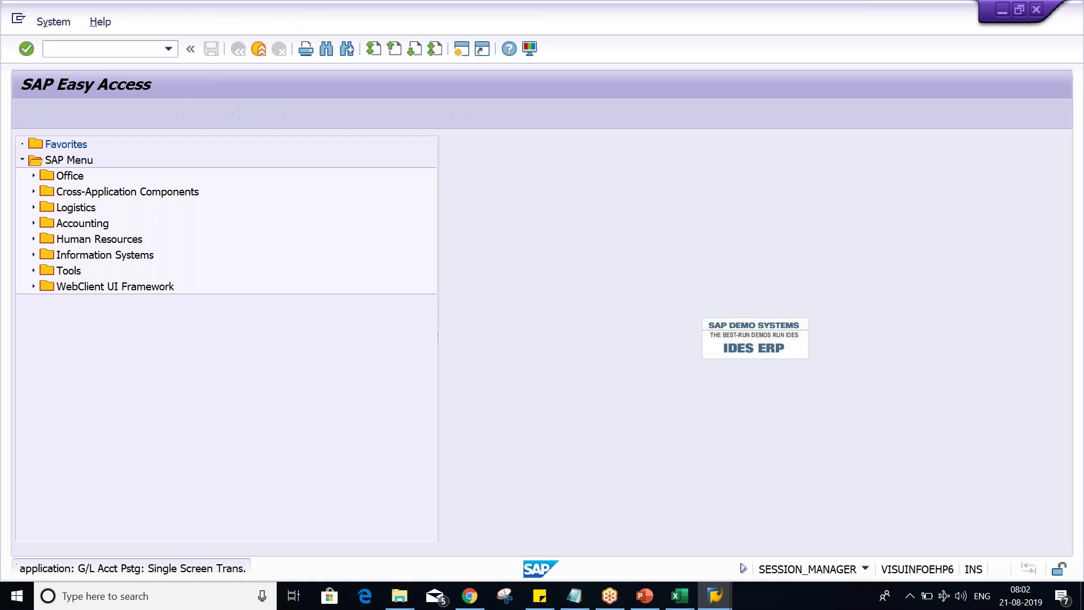
text(TM02)
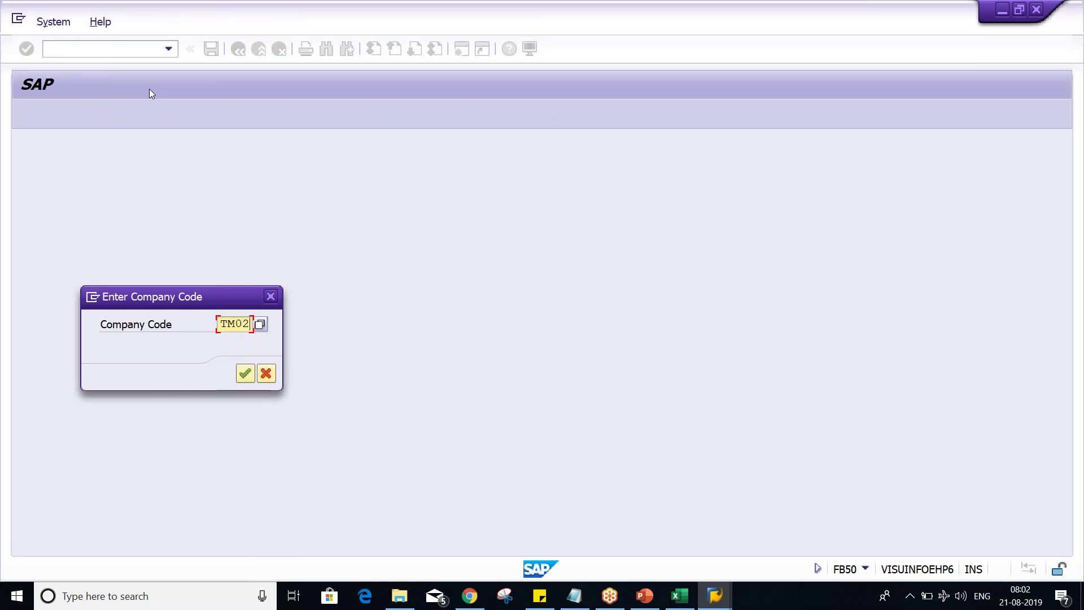
key(Return)
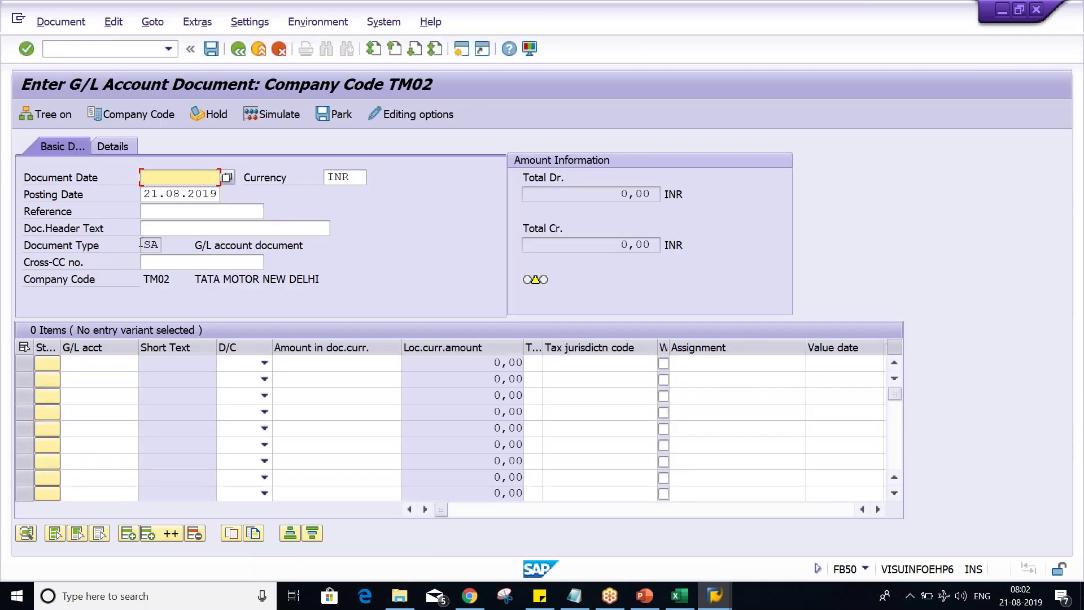
Examine the Document Type field in the FB50 header against range code 01 and its interval in Excel cells B5 and C5
double_click(147, 244)
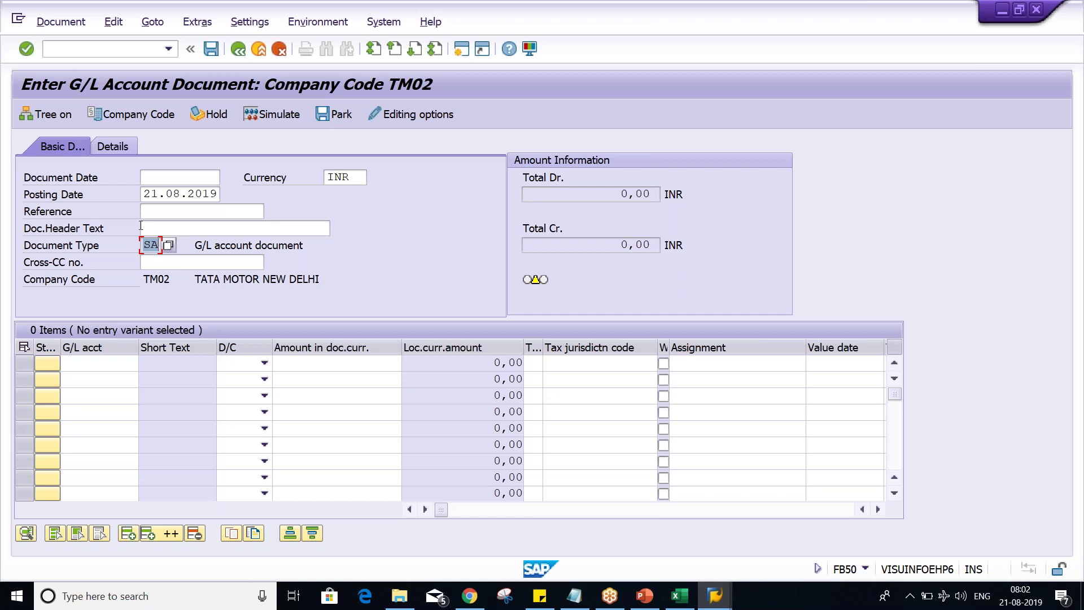
click(93, 51)
key(alt+Tab)
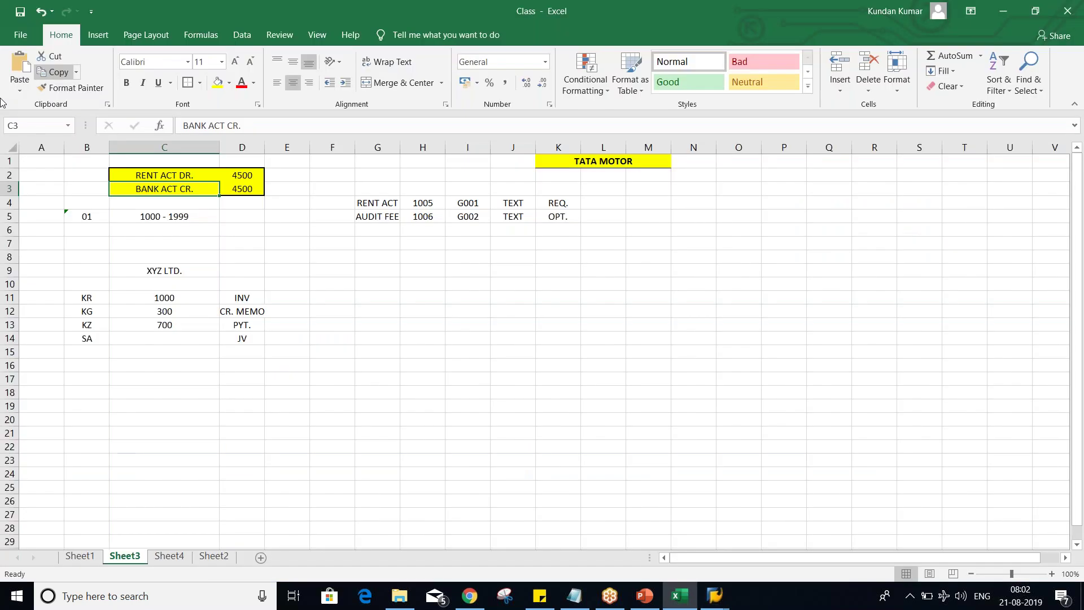
click(193, 221)
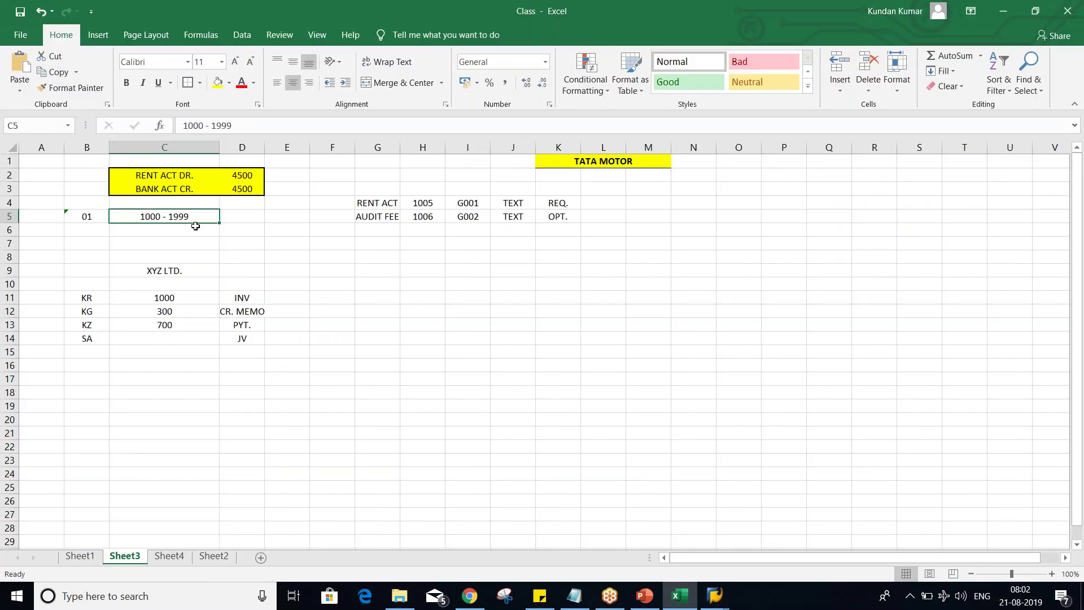
click(95, 215)
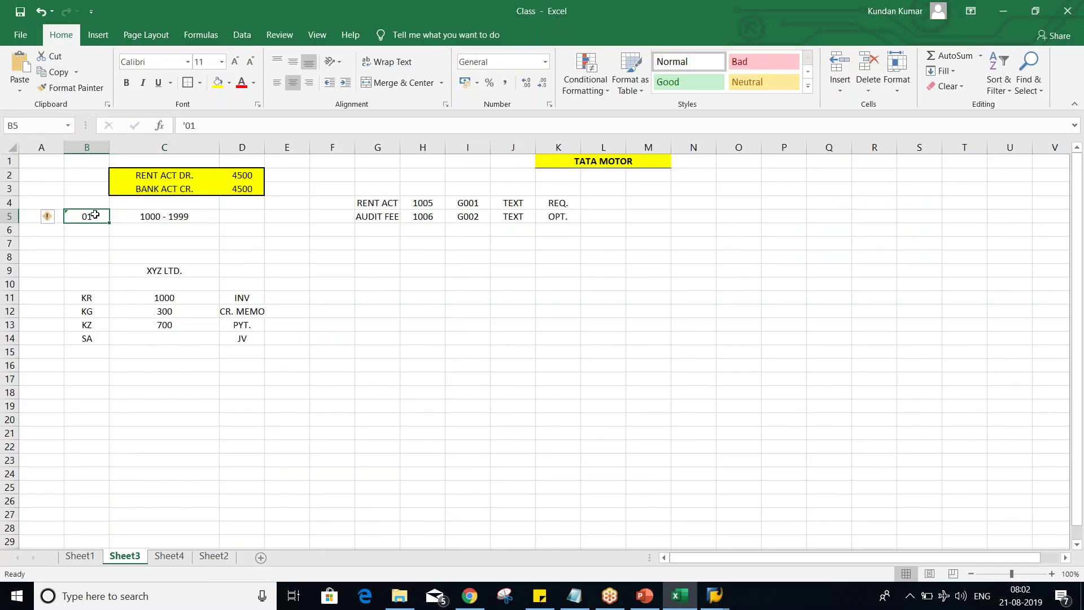
click(137, 219)
click(88, 216)
Return to the FB50 entry screen in SAP and open an additional session
mouse_move(714, 595)
click(759, 553)
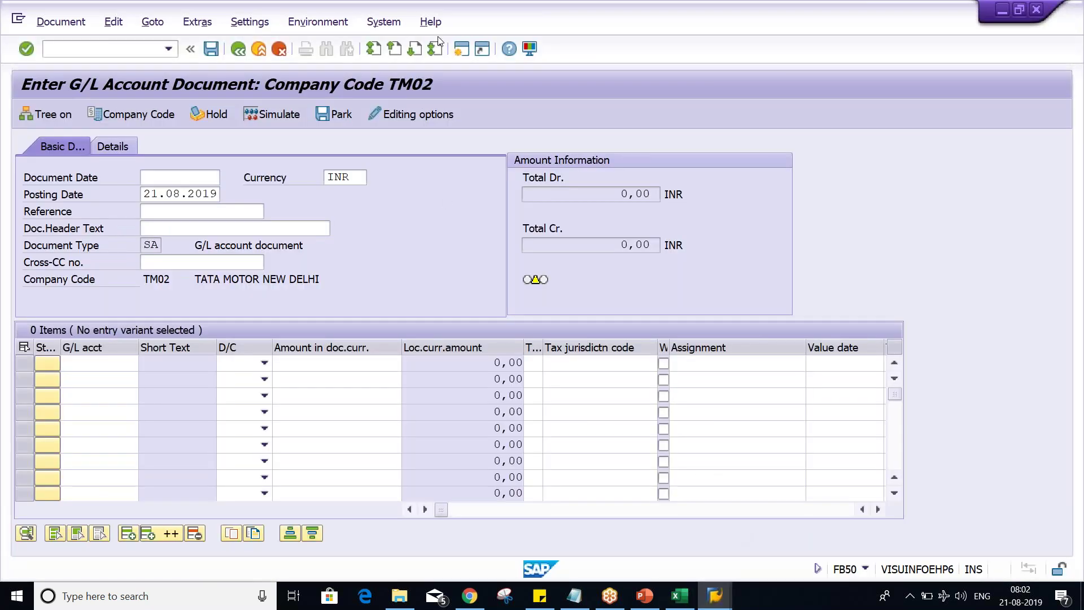
click(462, 49)
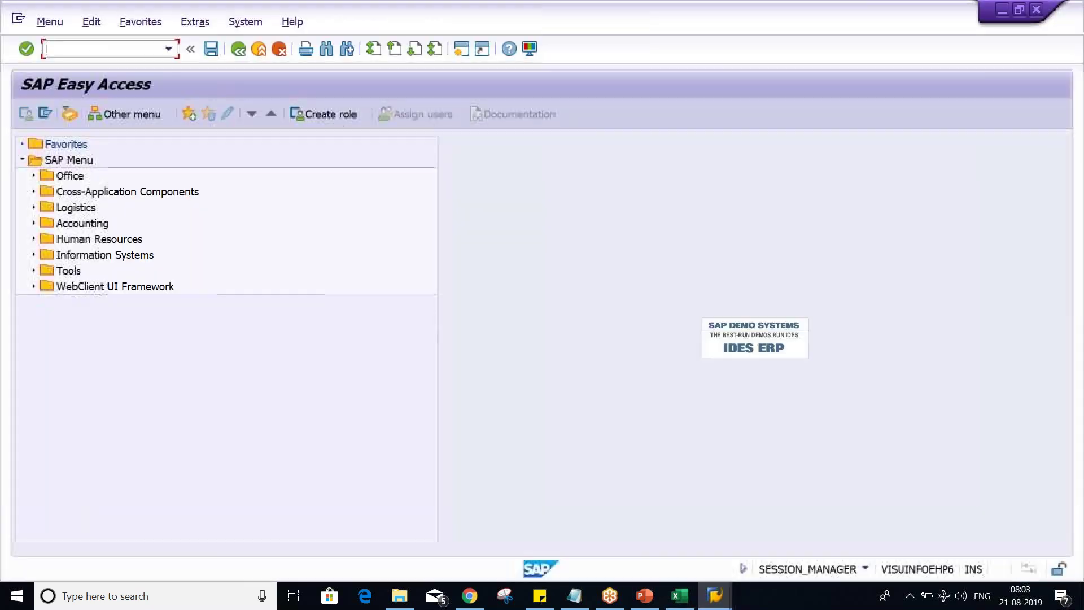
Open transaction OBA7, position the document type list on SA and open its details
text(OBA)
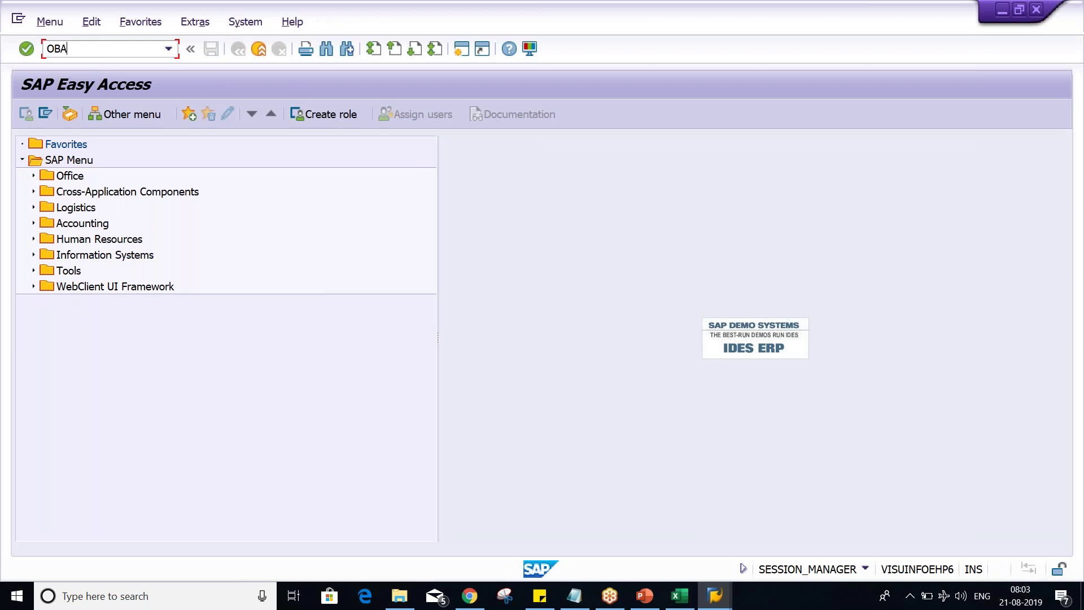
text(7)
key(Return)
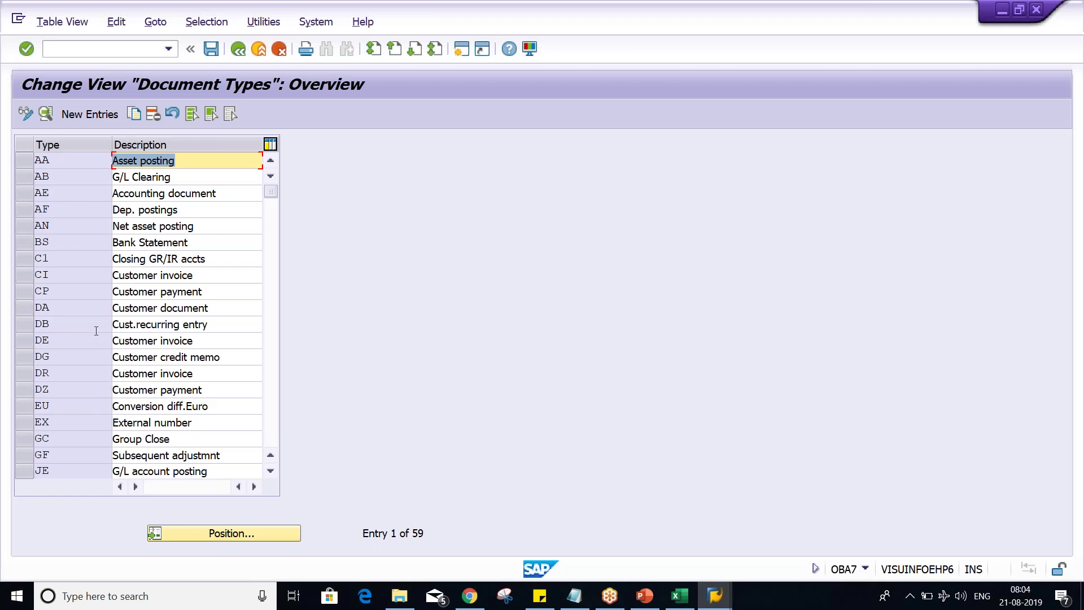
click(233, 537)
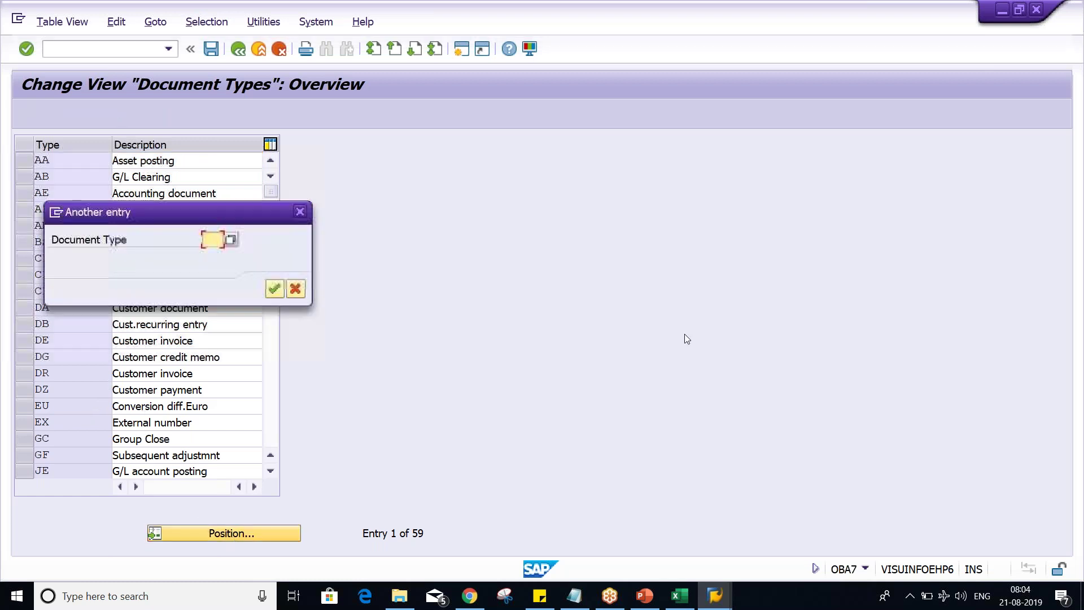
text(SA)
key(Return)
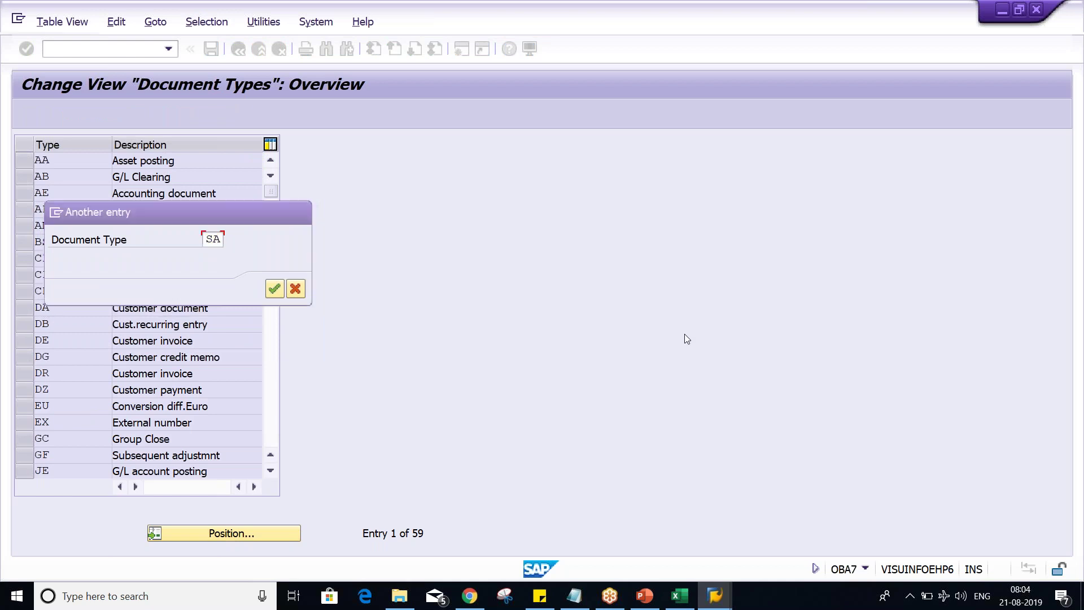
click(91, 156)
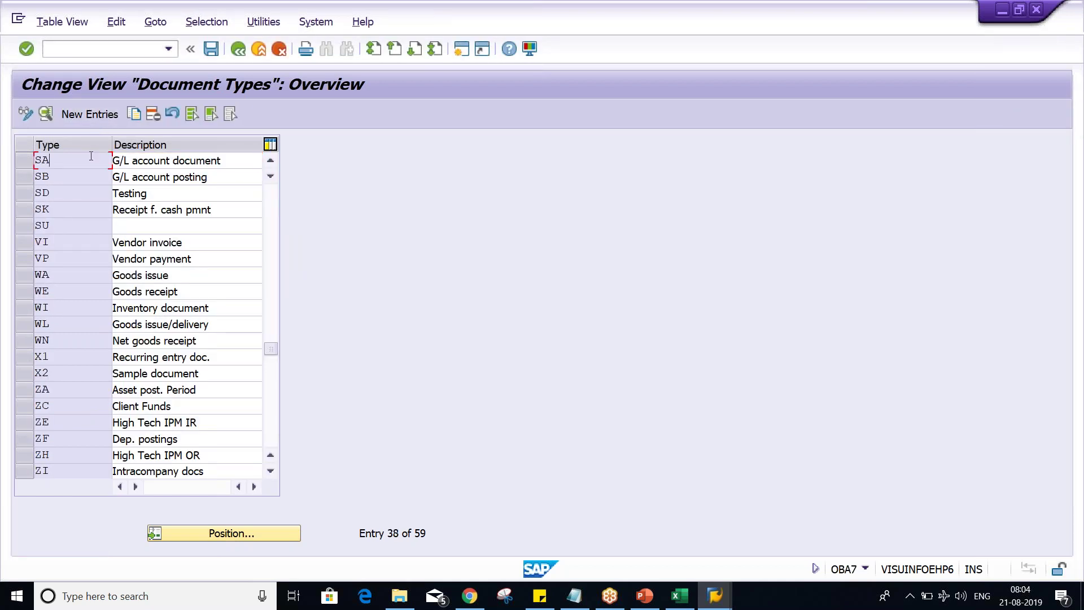
double_click(91, 157)
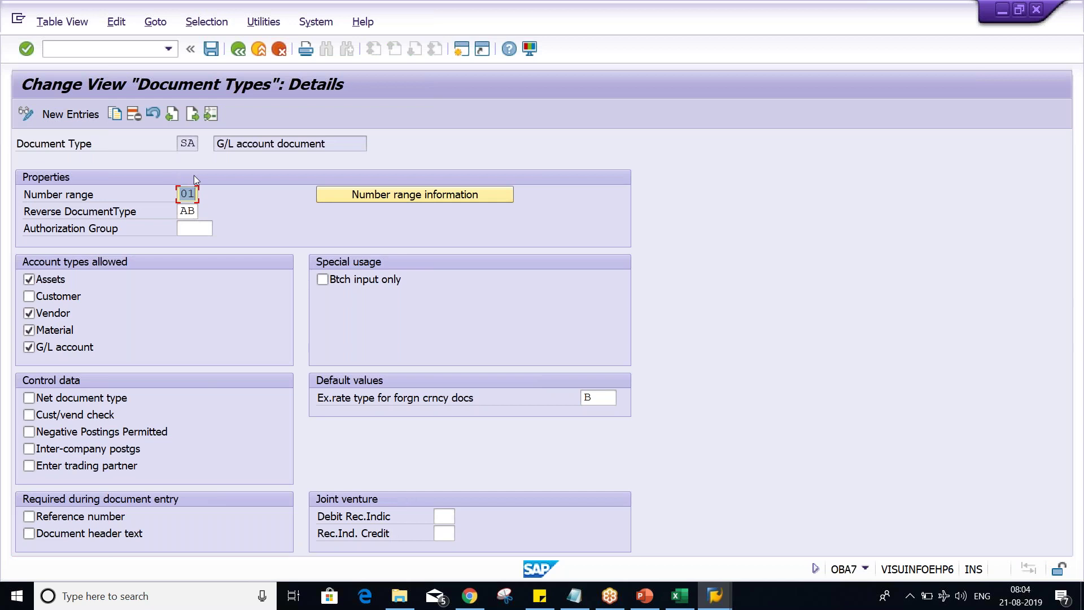
Examine the Number range field of document type SA and the transaction code in the system status details
key(Down)
key(Up)
double_click(188, 194)
click(864, 568)
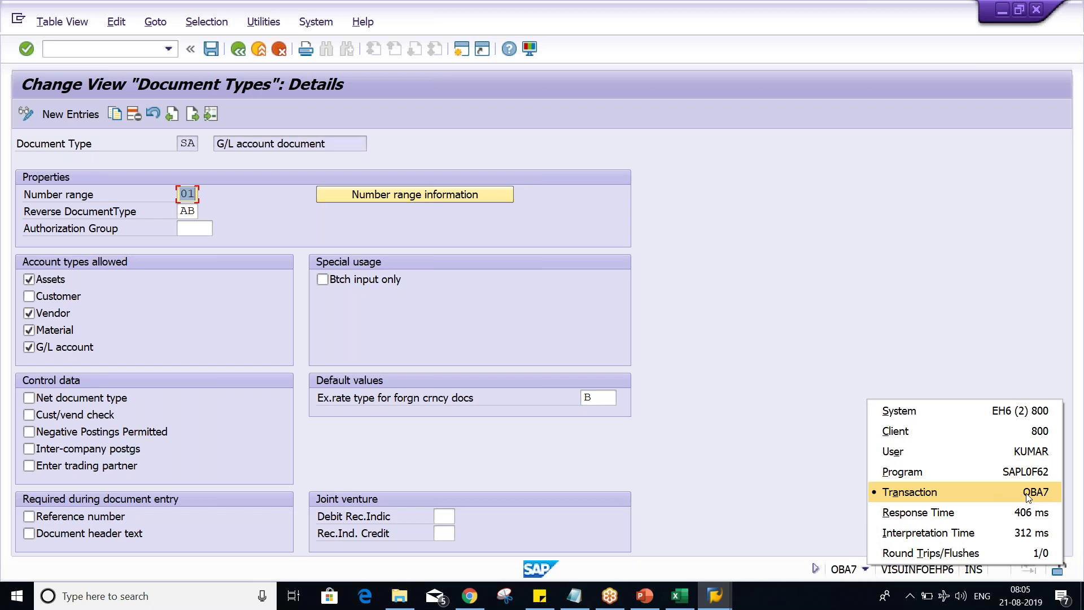
click(833, 564)
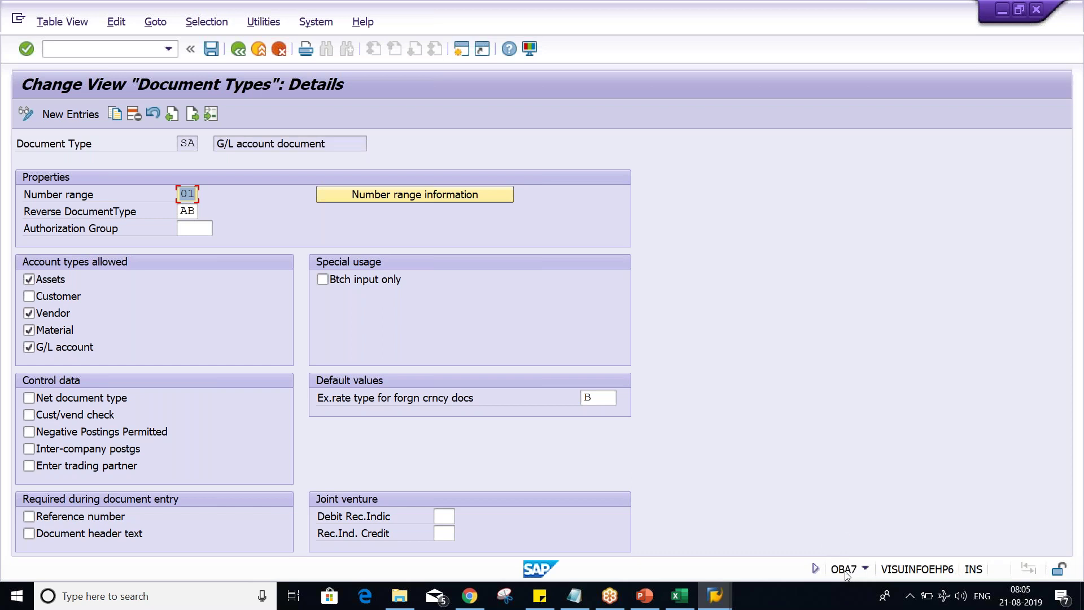
Check the accounting document number intervals for the company code through SA's number range information, and return to the SA details
click(424, 197)
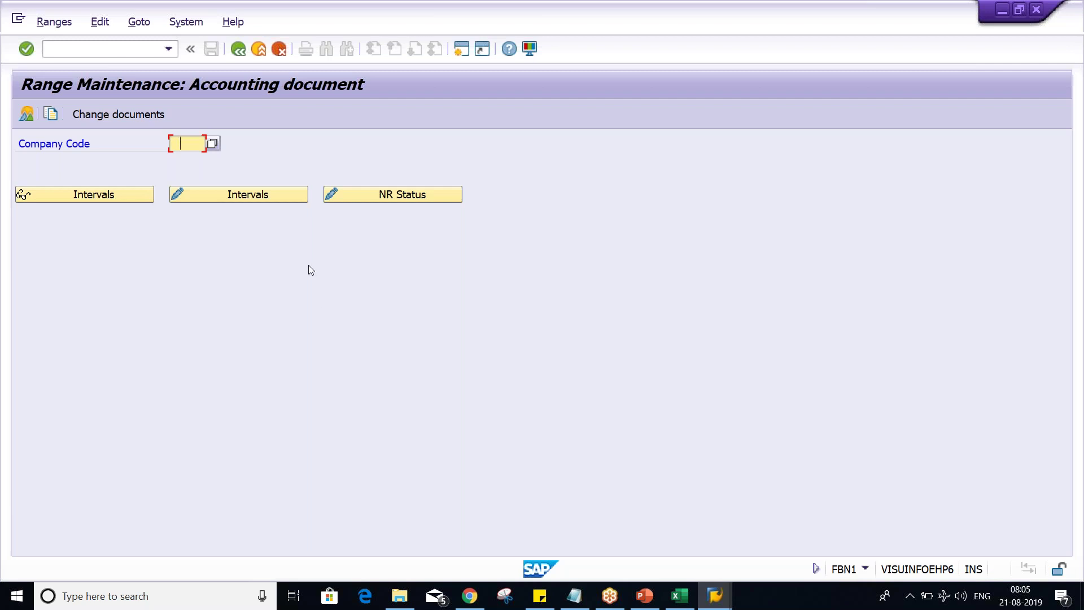
click(186, 143)
click(185, 158)
click(206, 188)
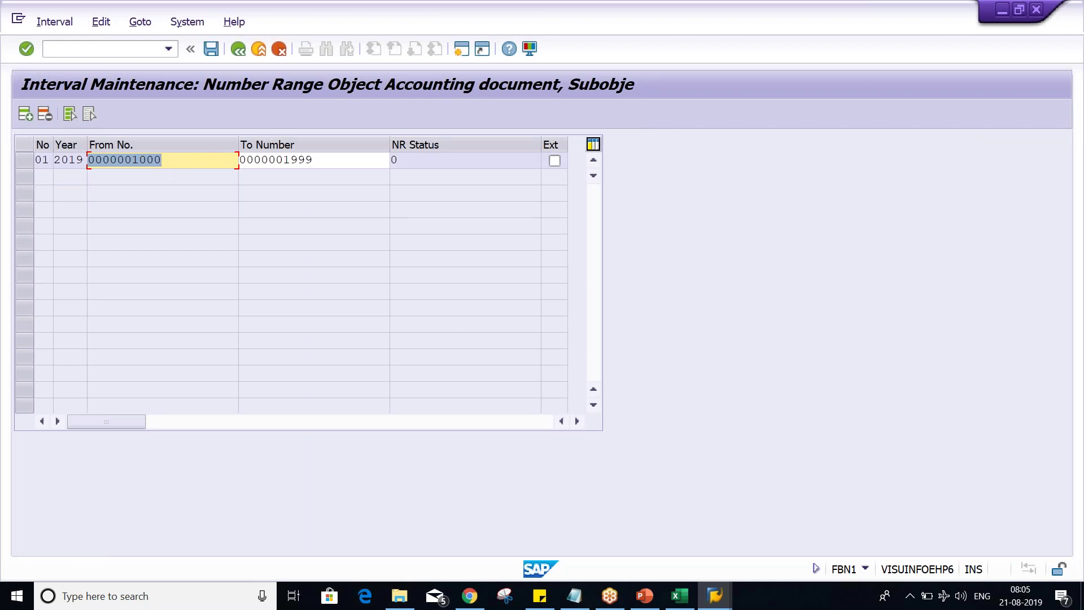
click(239, 51)
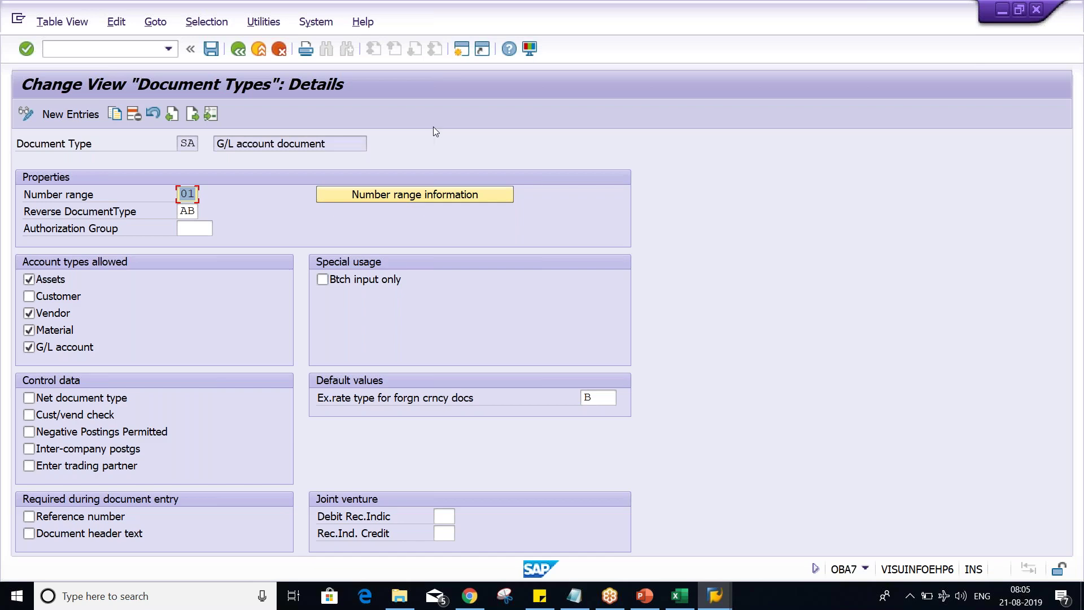
Compare the range code and interval in Excel cells B5 and C5 with the Number range field of document type SA in SAP
key(alt+Tab)
key(alt+Tab)
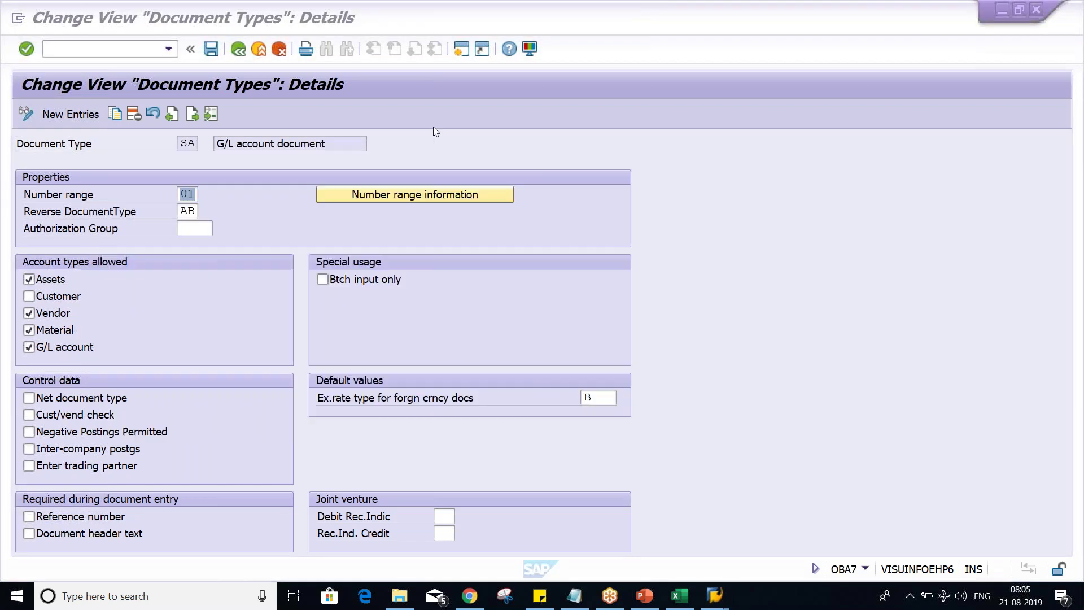
click(146, 218)
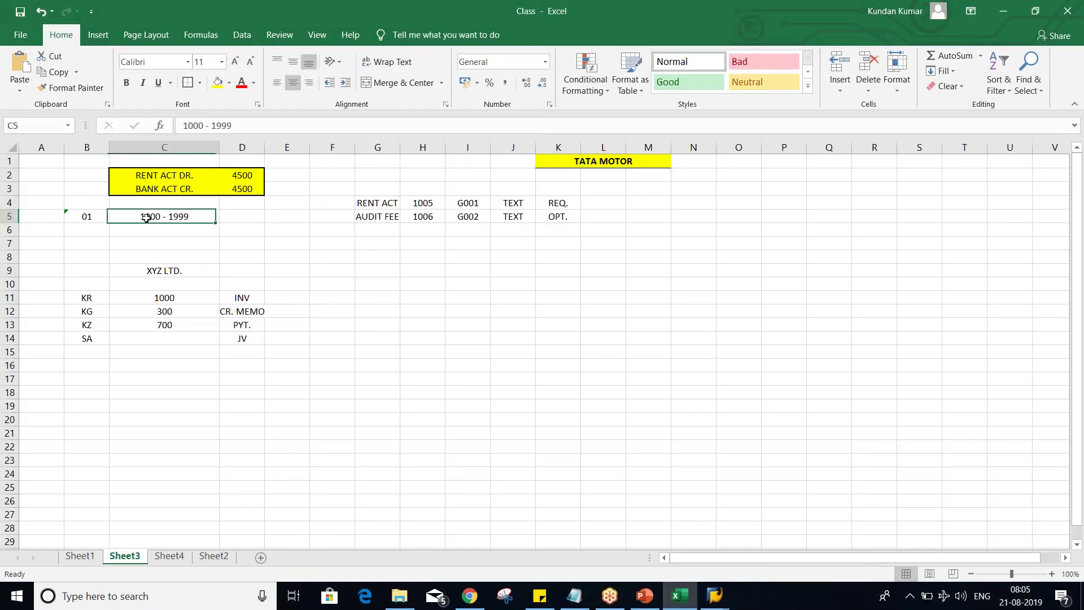
click(92, 216)
key(alt+Tab)
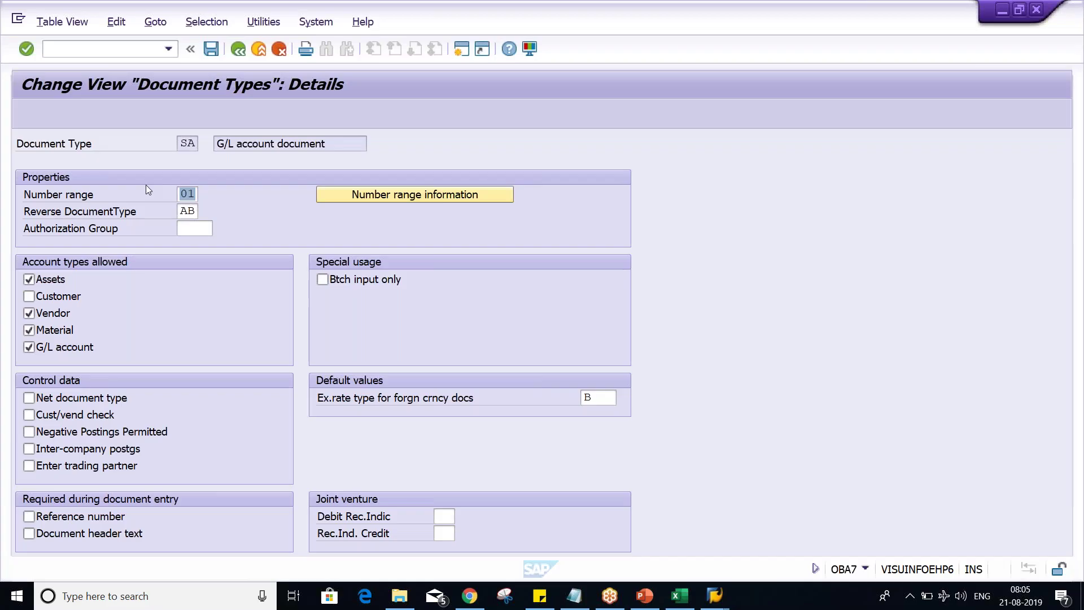
click(189, 194)
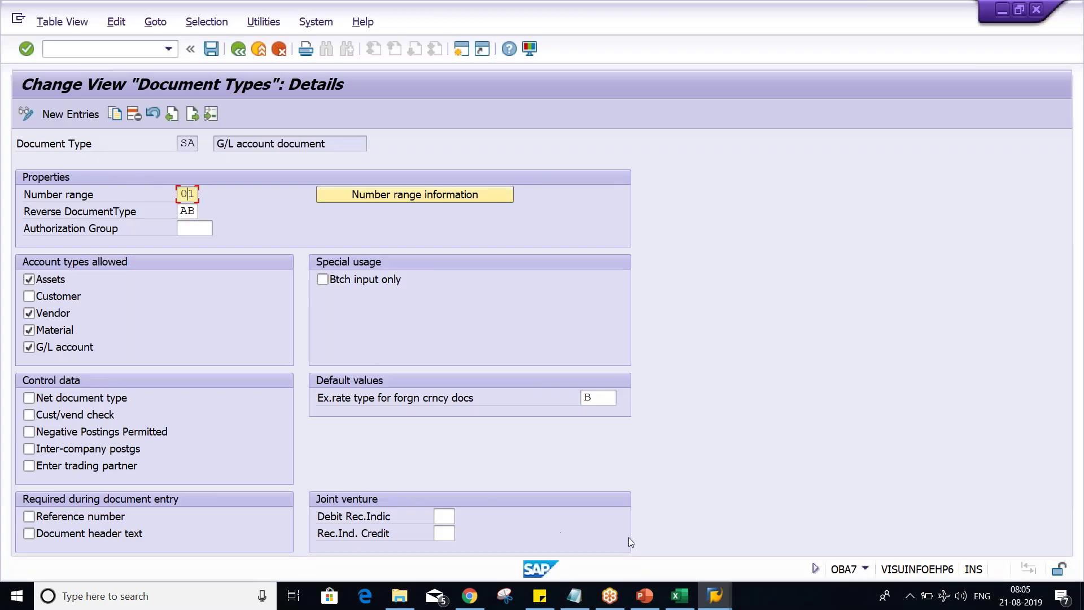
click(714, 595)
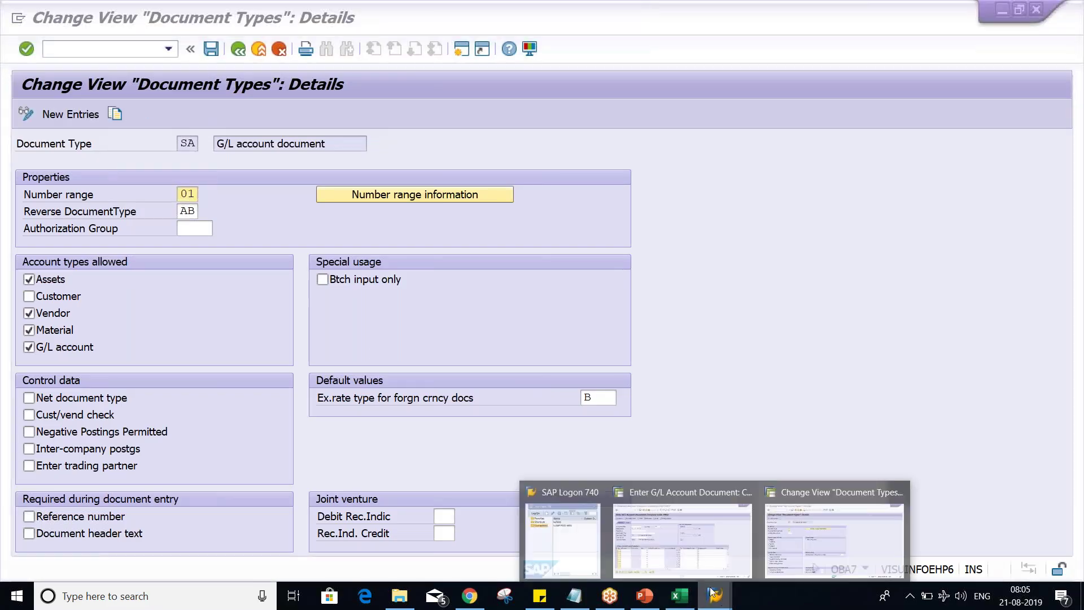
click(778, 532)
click(191, 195)
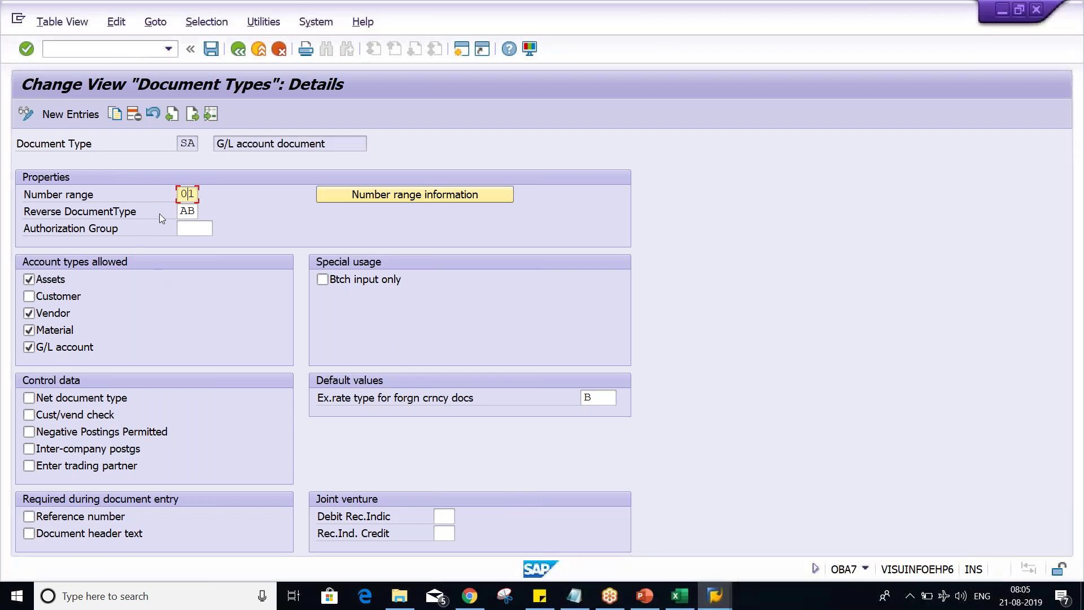
double_click(180, 194)
Switch to the FB50 session and check the Document Type field in the entry header
click(714, 595)
click(684, 566)
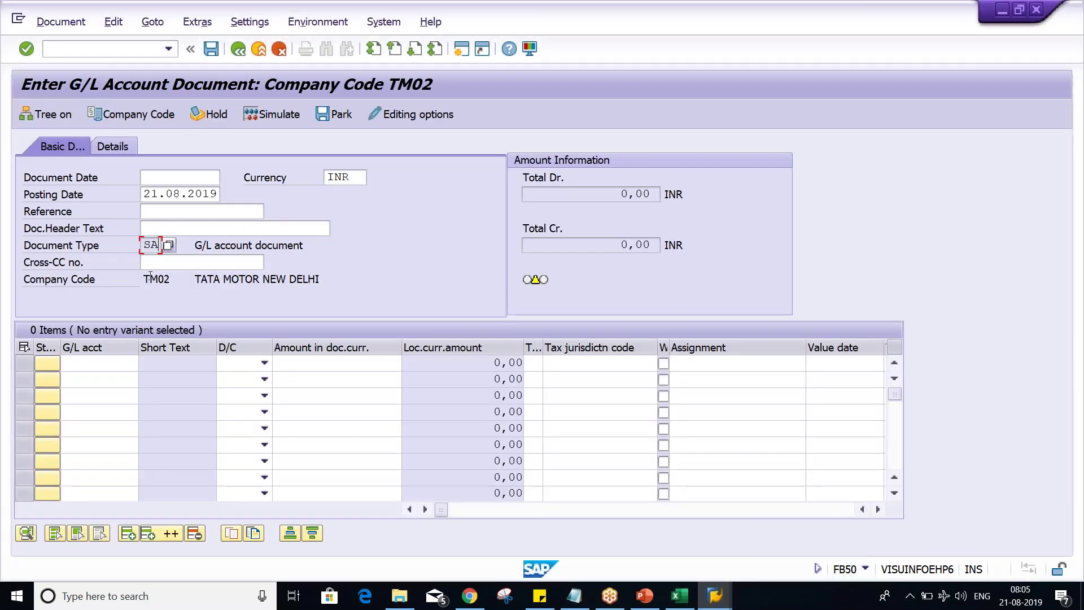
double_click(144, 244)
click(146, 246)
Switch to Excel and enter document type SA in A5, beside its range code and number interval
click(690, 599)
click(171, 217)
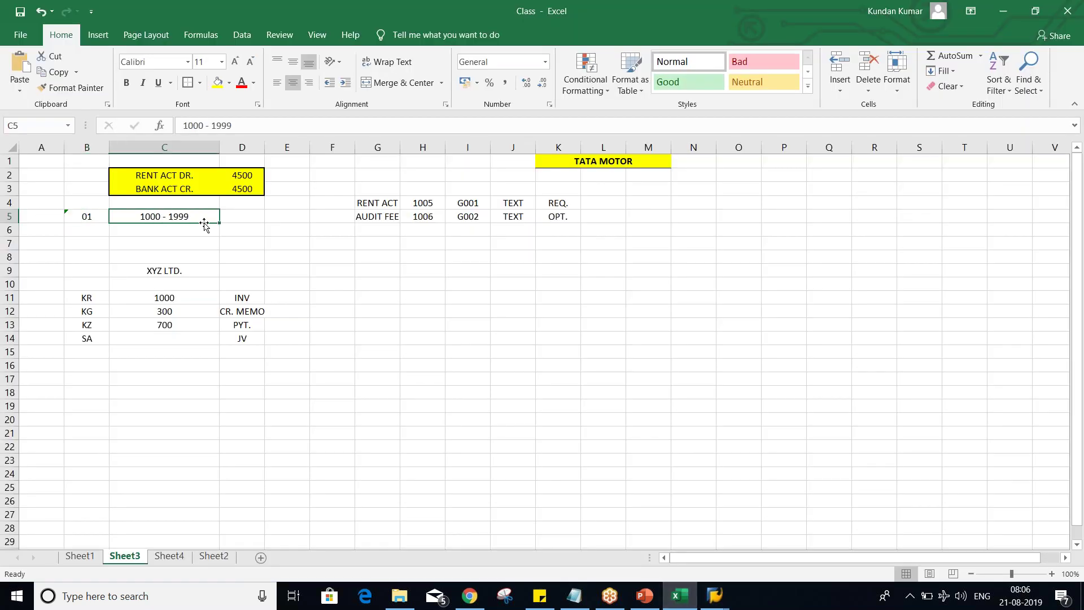
click(37, 216)
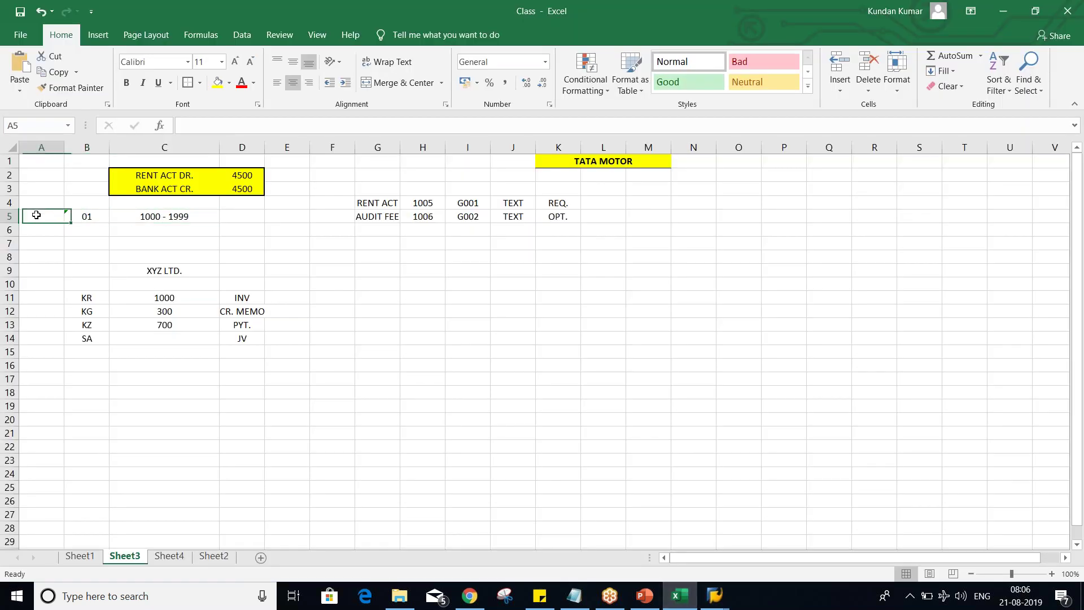
text(SA)
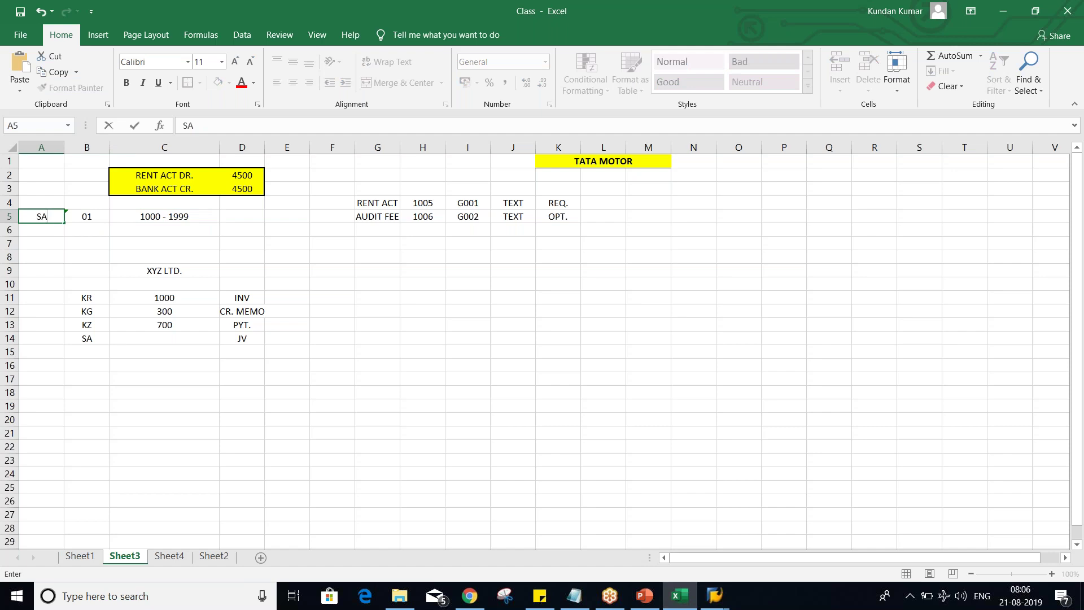
key(Return)
click(38, 215)
click(84, 215)
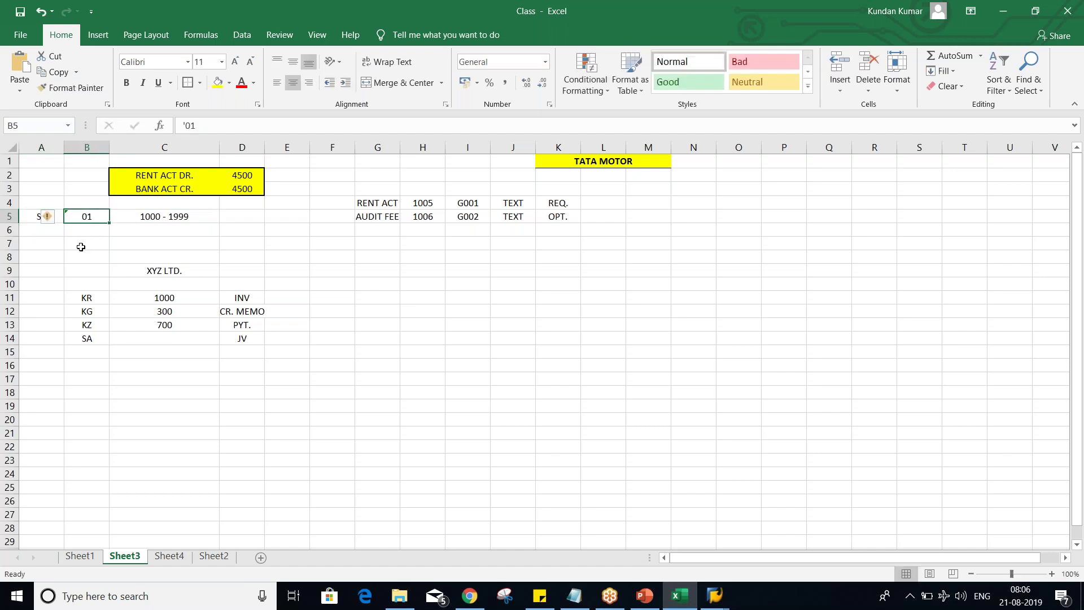
click(131, 220)
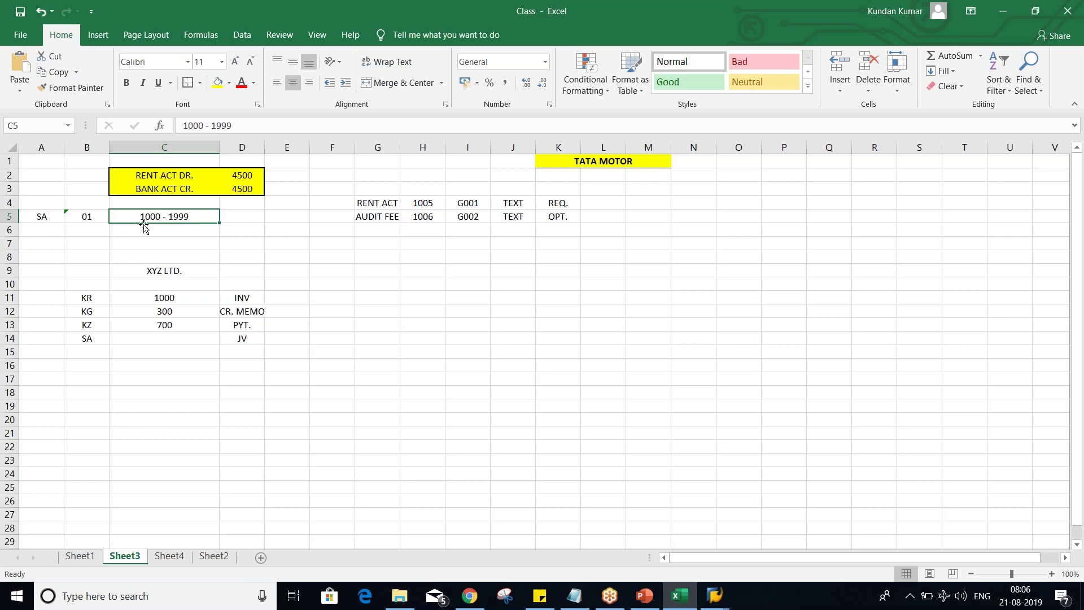
Switch to PowerPoint and read the slide on Define Number Range - FBN1 and Document Type - OBA7
key(alt+Tab)
key(alt+Tab)
key(alt+Tab)
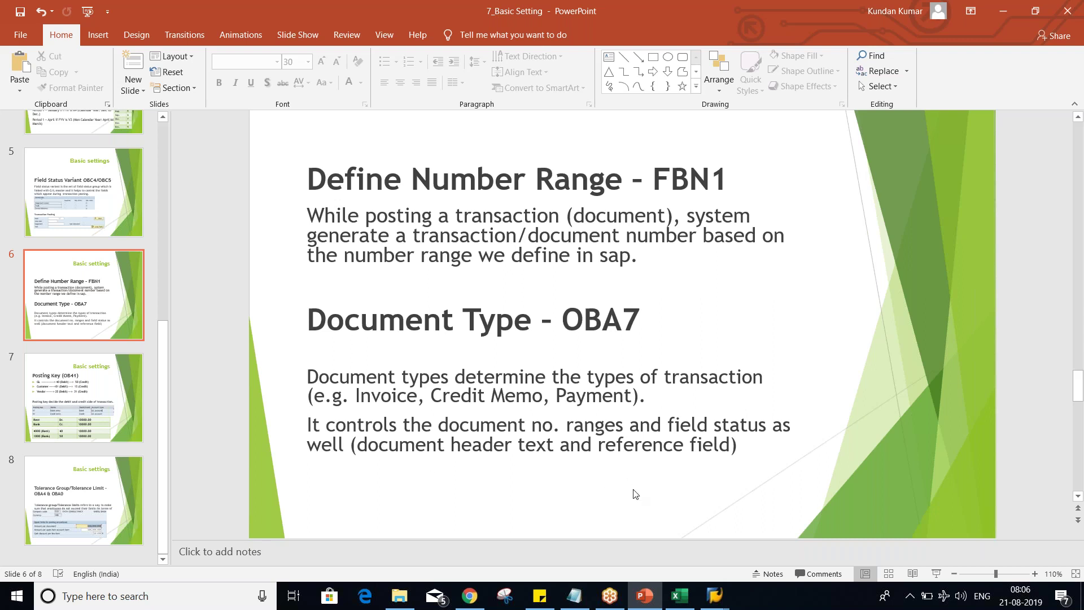
Return to the FB50 entry screen in SAP and examine the Reference and Doc.Header Text fields
key(alt+Tab)
key(alt+Tab)
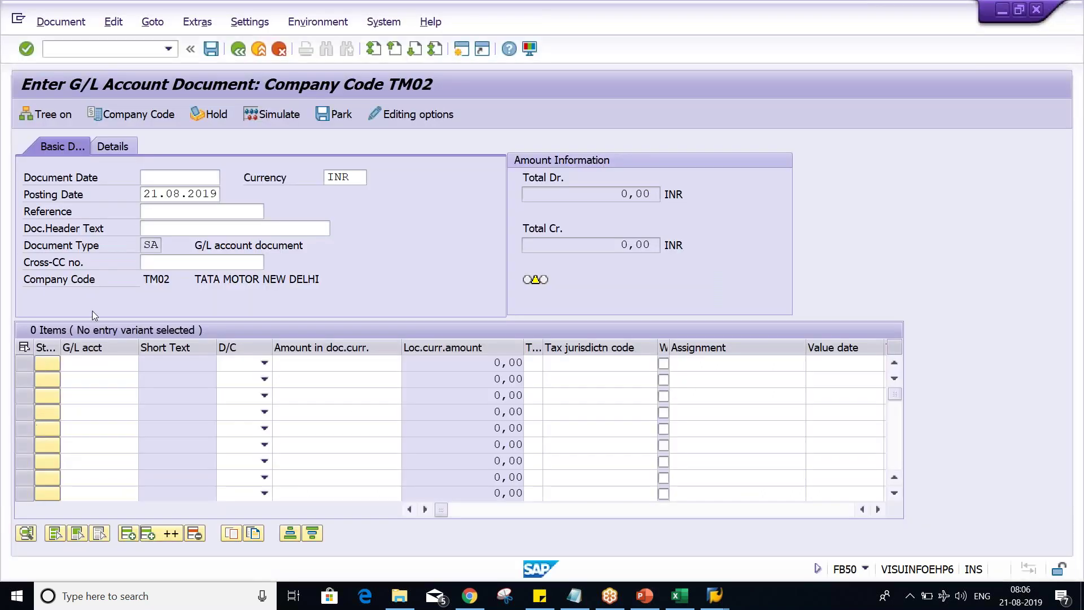
click(189, 210)
click(180, 228)
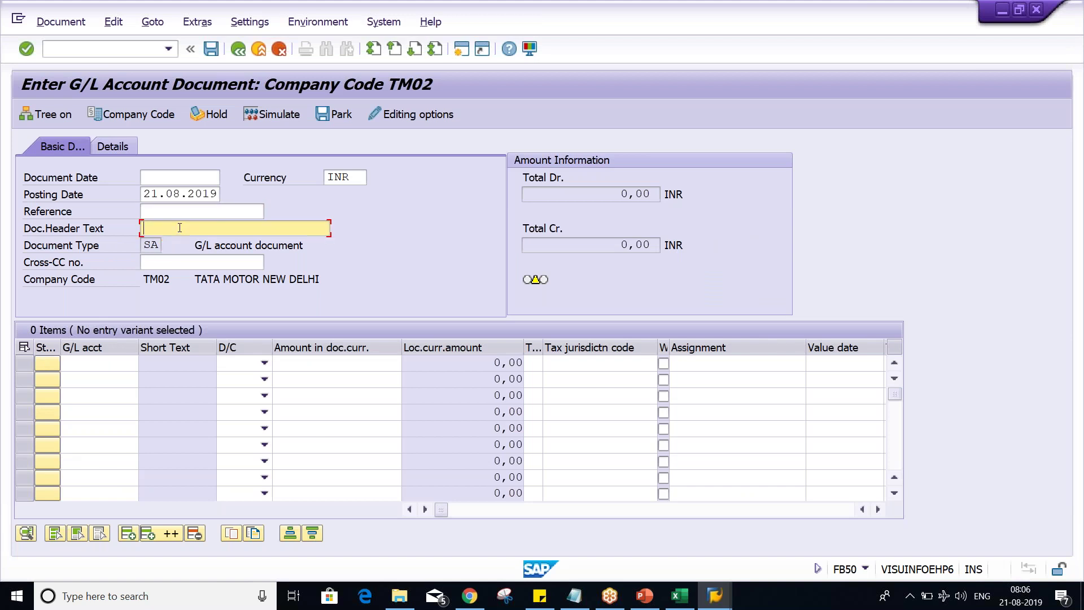
click(176, 204)
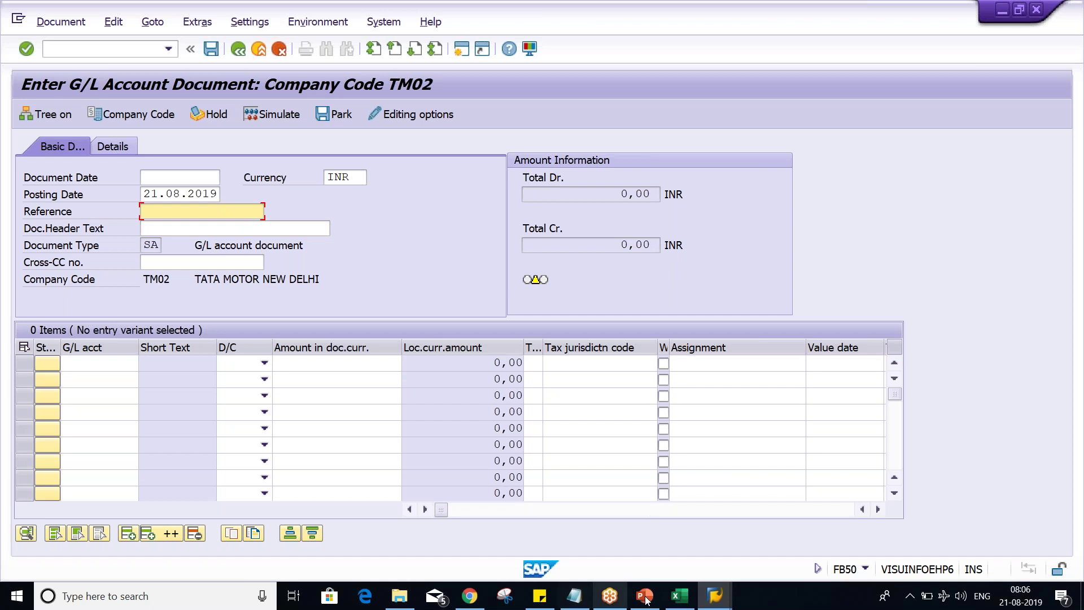
Switch to the SA document type details and make Reference number and Document header text required during document entry
click(714, 598)
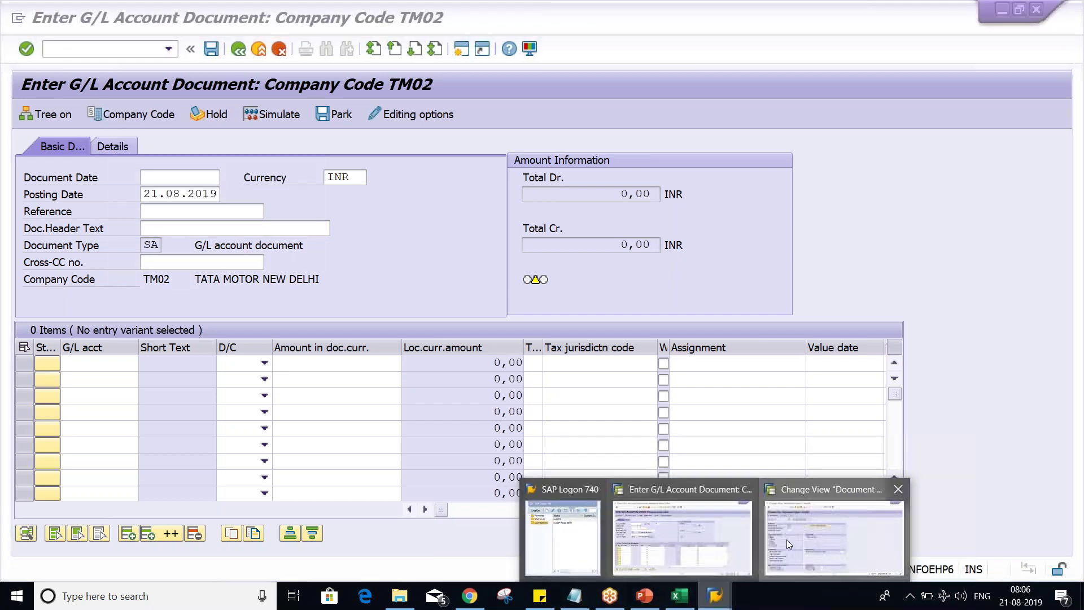
click(790, 539)
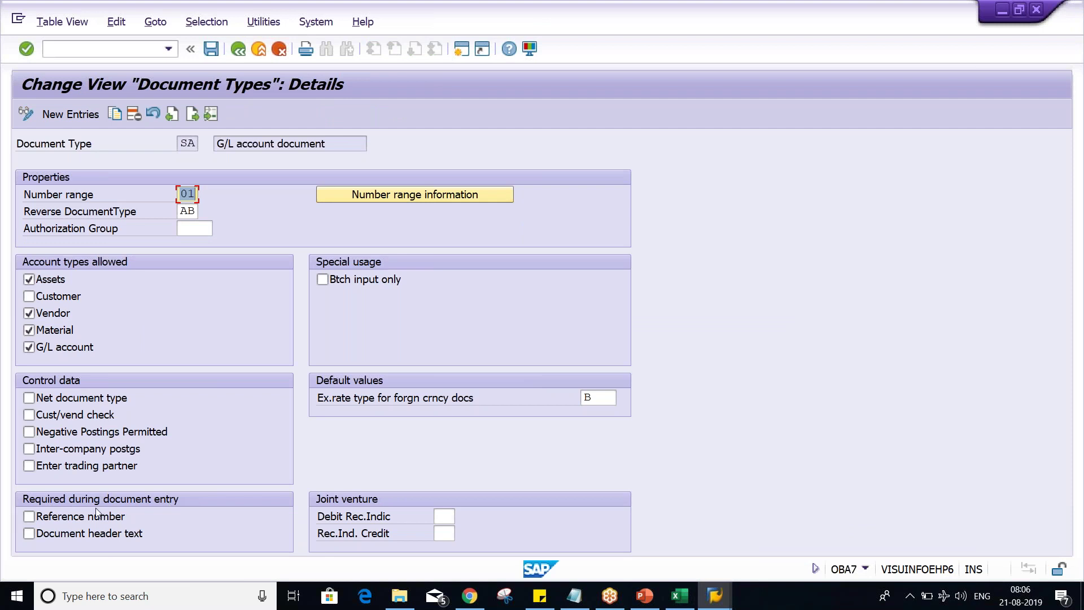
key(alt+Tab)
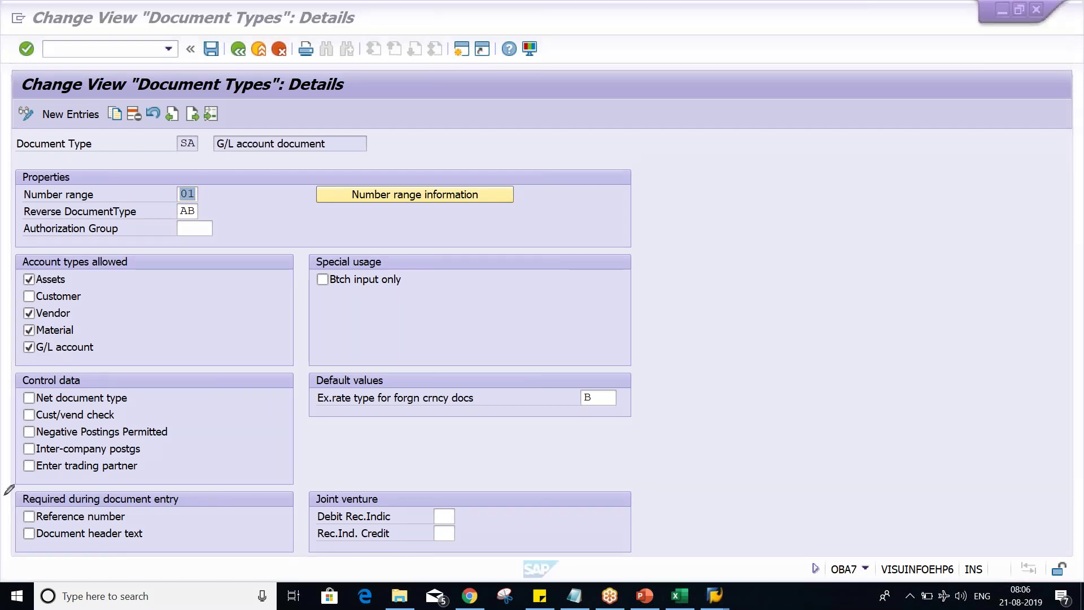
mouse_move(18, 492)
mouse_down()
mouse_move(23, 550)
mouse_move(175, 546)
mouse_move(220, 524)
mouse_move(220, 479)
mouse_move(18, 491)
mouse_up()
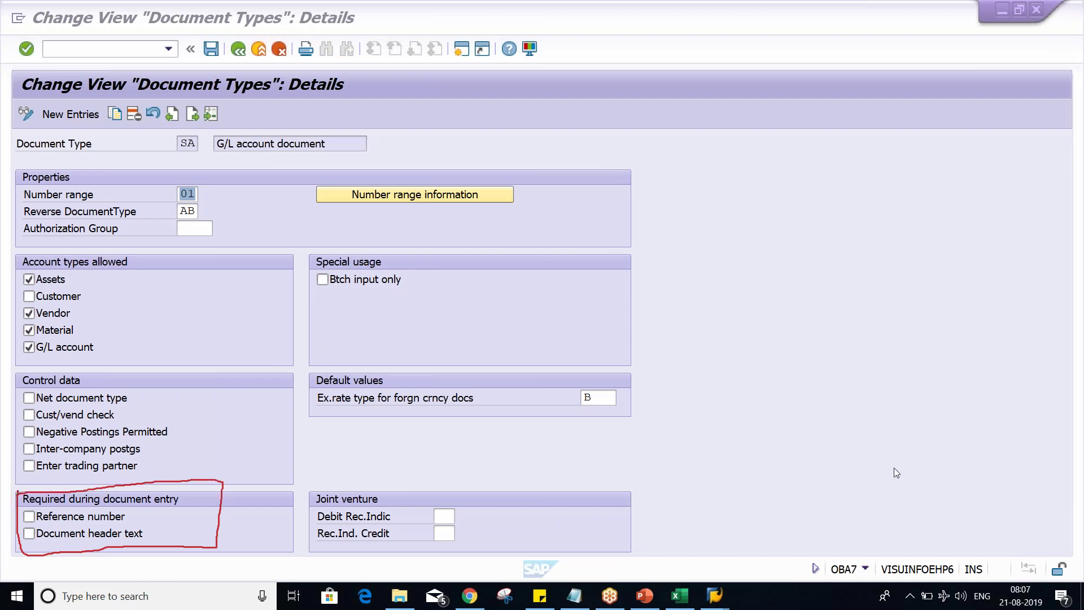
click(44, 520)
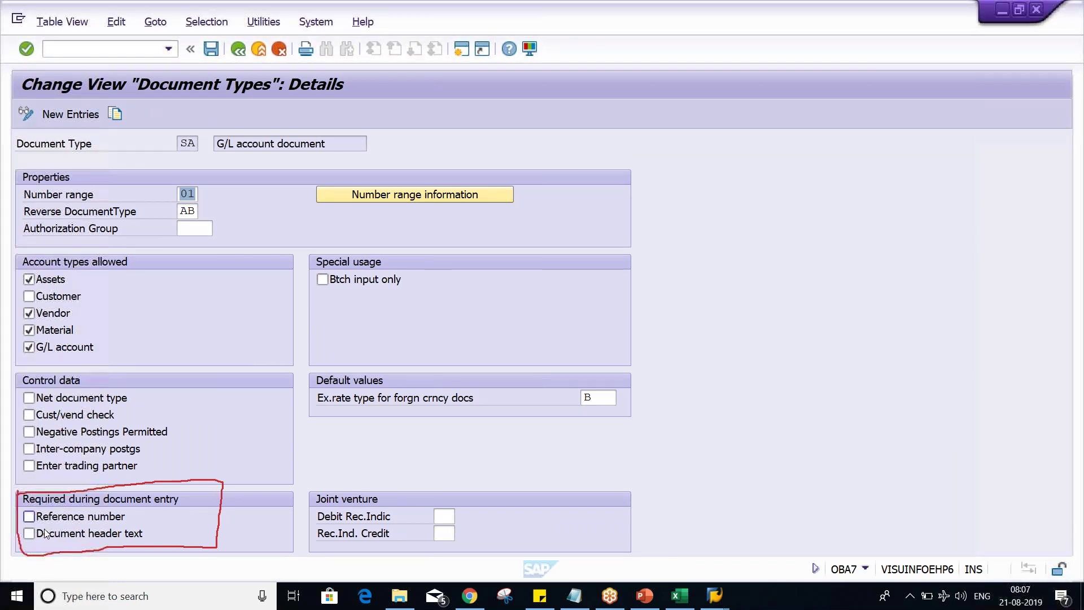
click(45, 533)
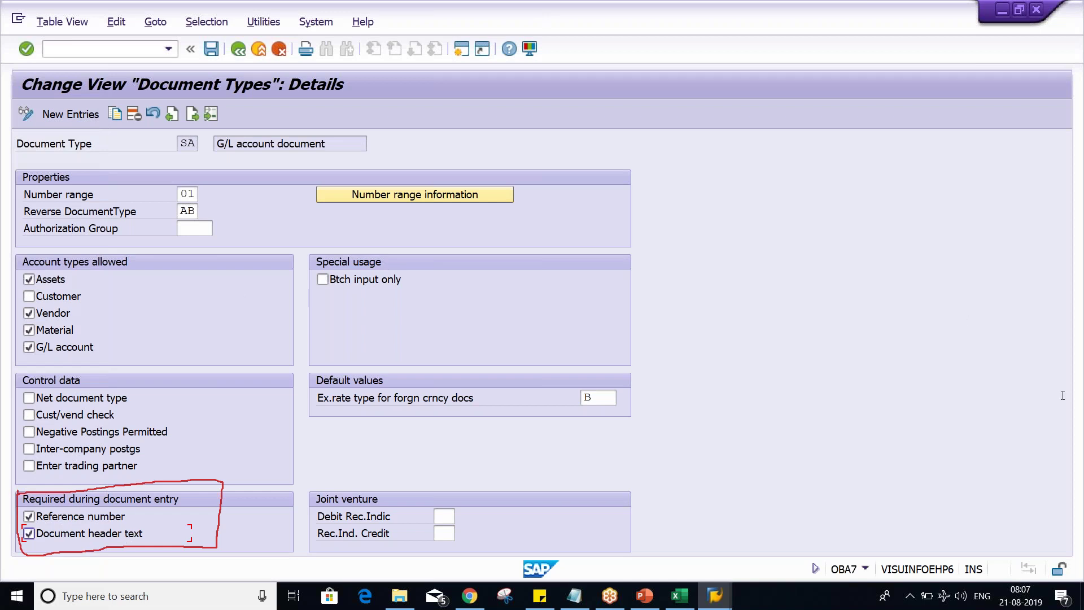
click(1041, 450)
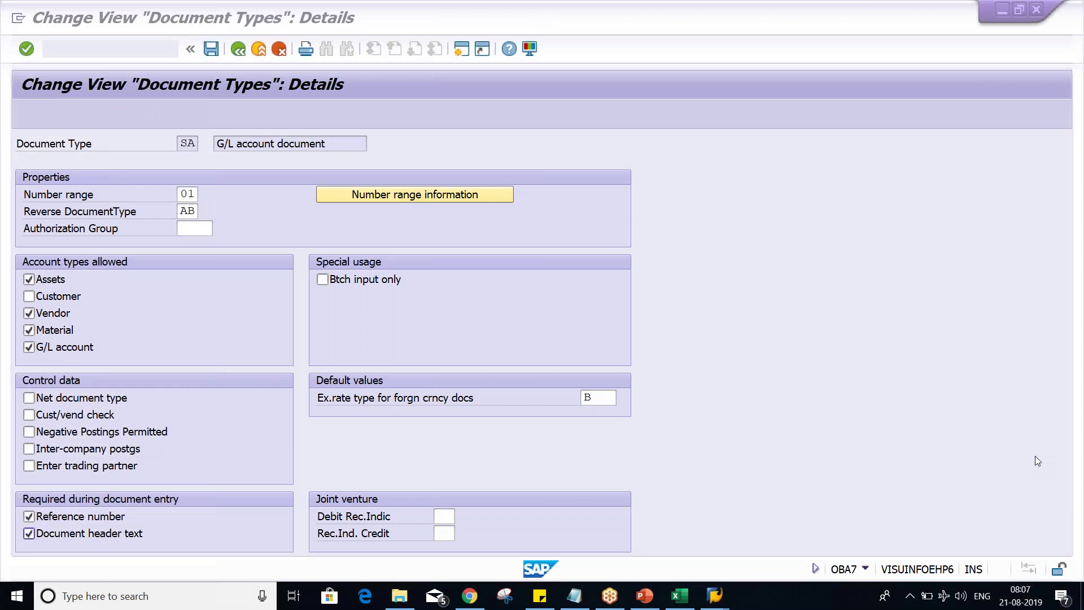
Check the Reference and Doc.Header Text fields in FB50 against the new SA requirement settings, and return to the SA details
key(alt+Tab)
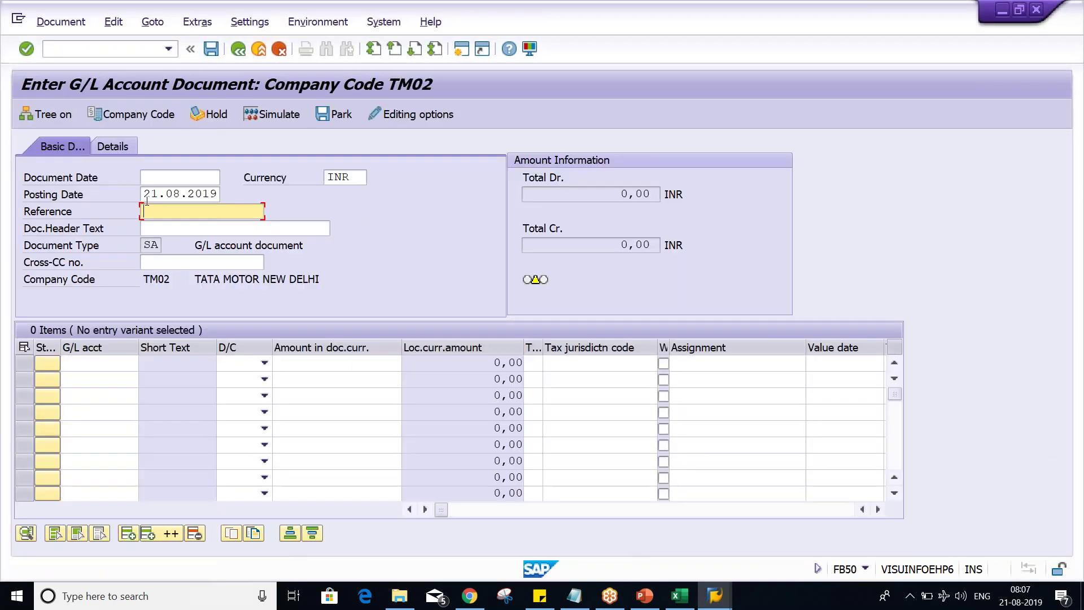
click(150, 226)
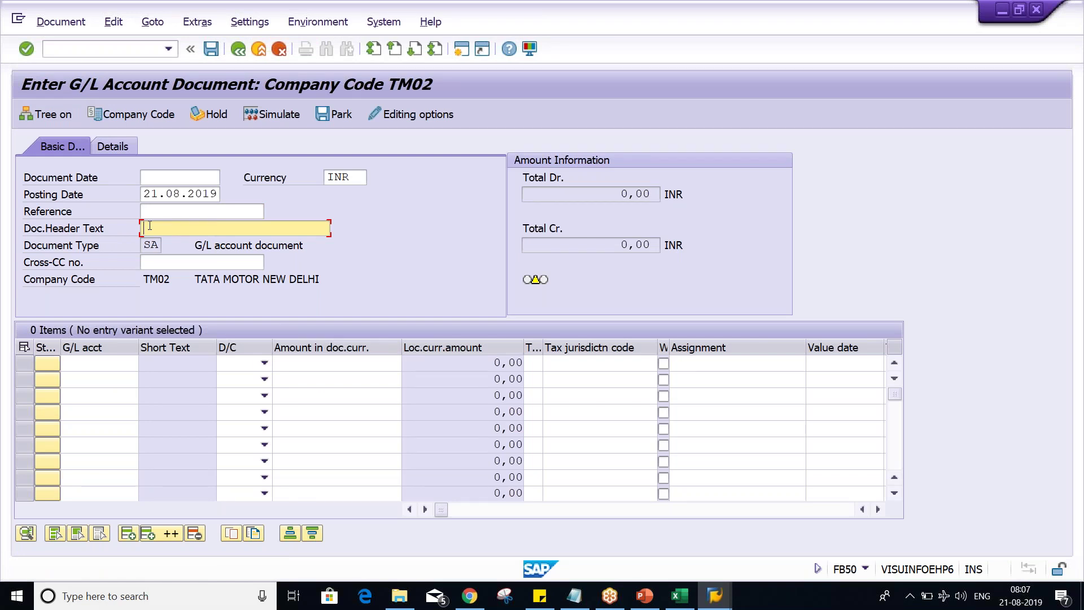
key(alt+Tab)
key(alt+Tab)
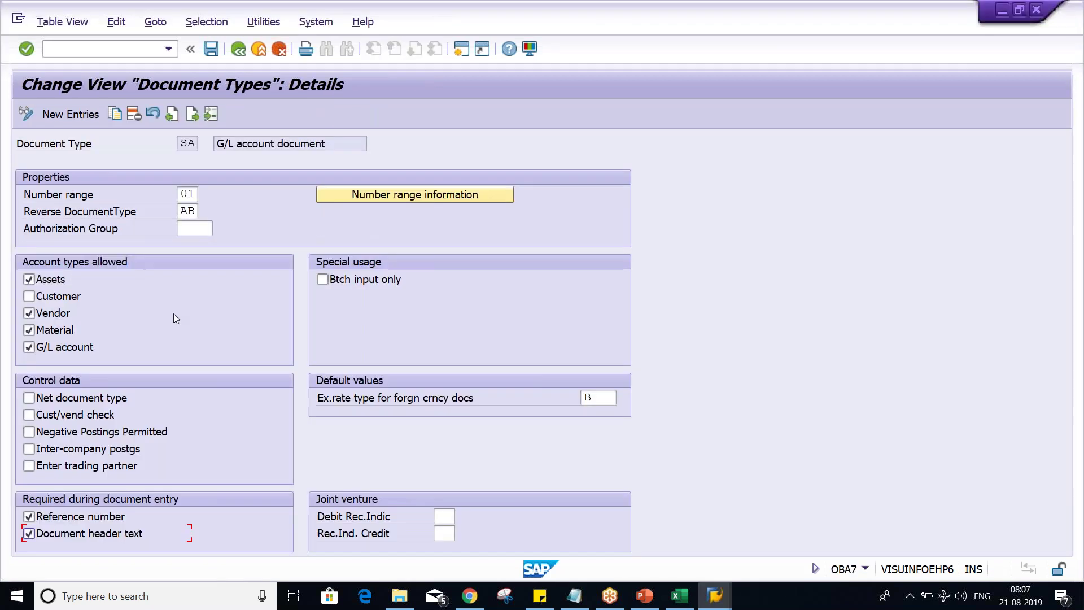
Clear the Reference number and Document header text requirements for SA and save under the TATA MOTOR customizing request
click(88, 516)
click(88, 533)
key(ctrl+s)
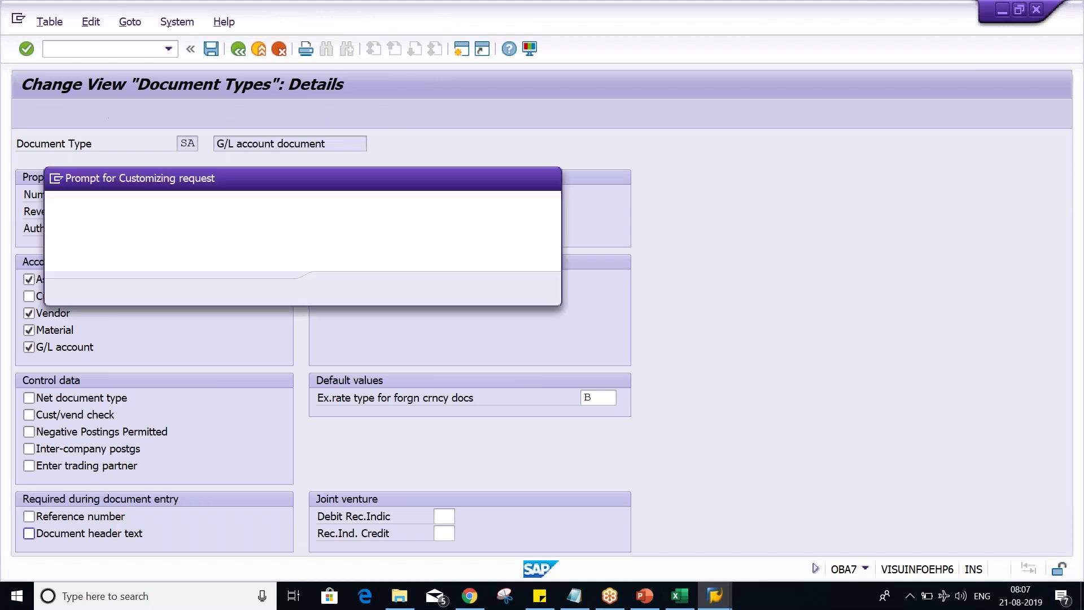
click(339, 288)
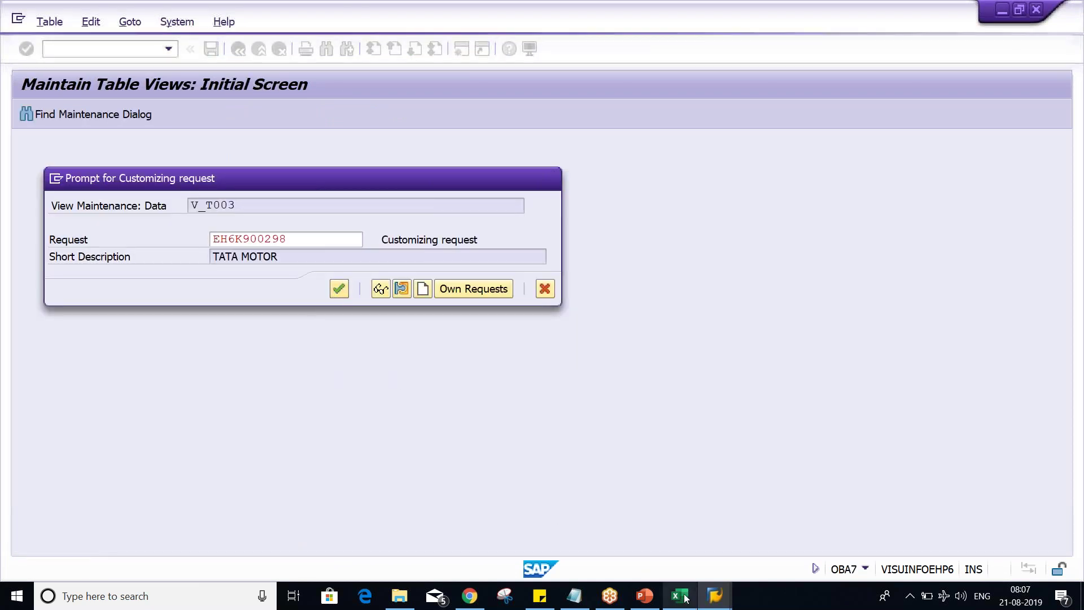
Switch to the Basic Setting presentation in PowerPoint
click(648, 601)
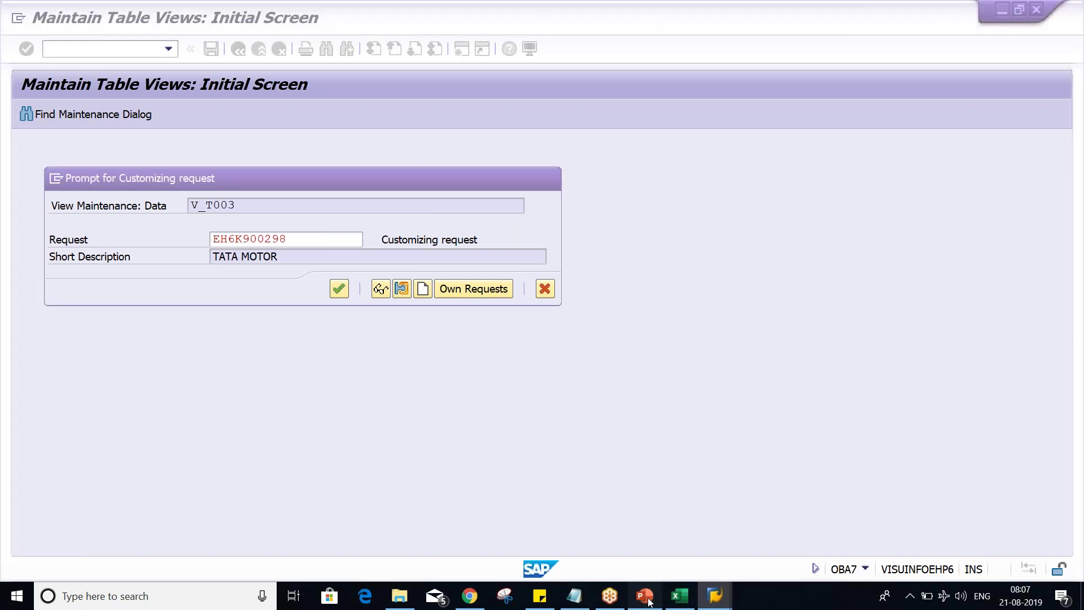